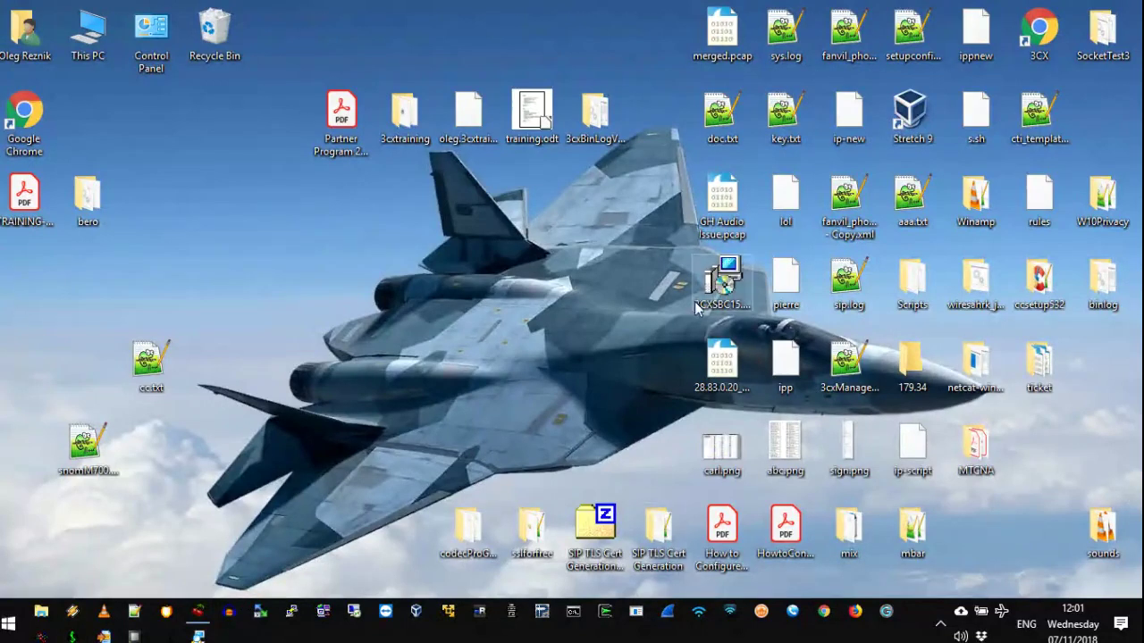
- Move the 3CXSBC15.msi installer to a free spot on the desktop and launch its setup wizard
{"action": "left_click_drag", "start_coordinate": [726, 279], "coordinate": [589, 273]}
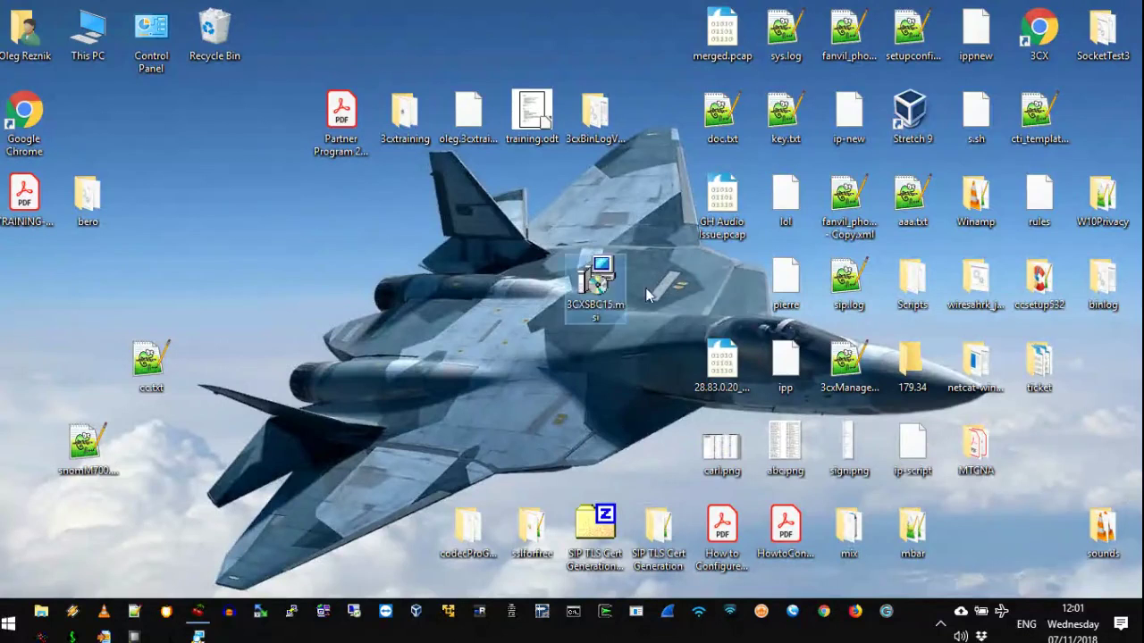
{"action": "left_click", "coordinate": [678, 299]}
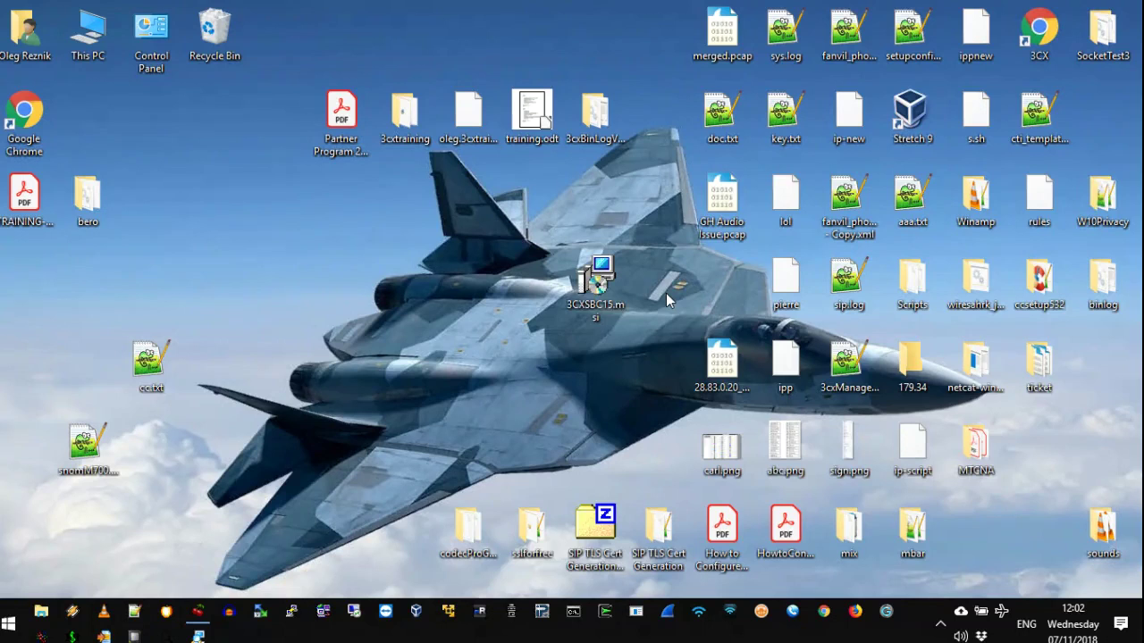
{"action": "double_click", "coordinate": [597, 277]}
{"action": "left_click", "coordinate": [604, 333]}
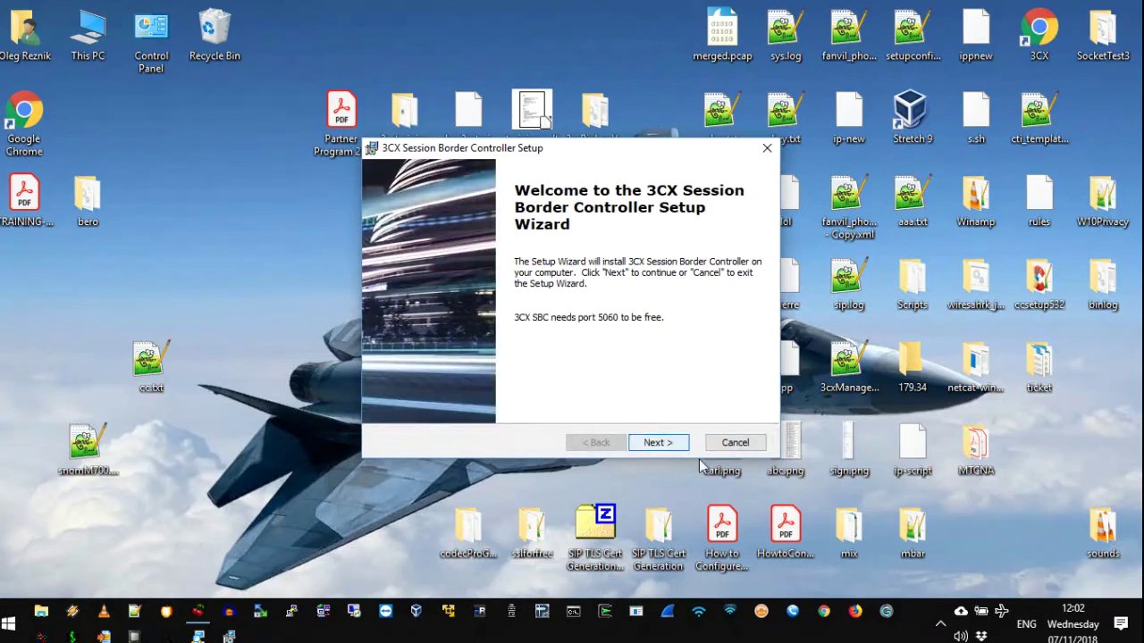
{"action": "left_click_drag", "start_coordinate": [604, 153], "coordinate": [373, 183]}
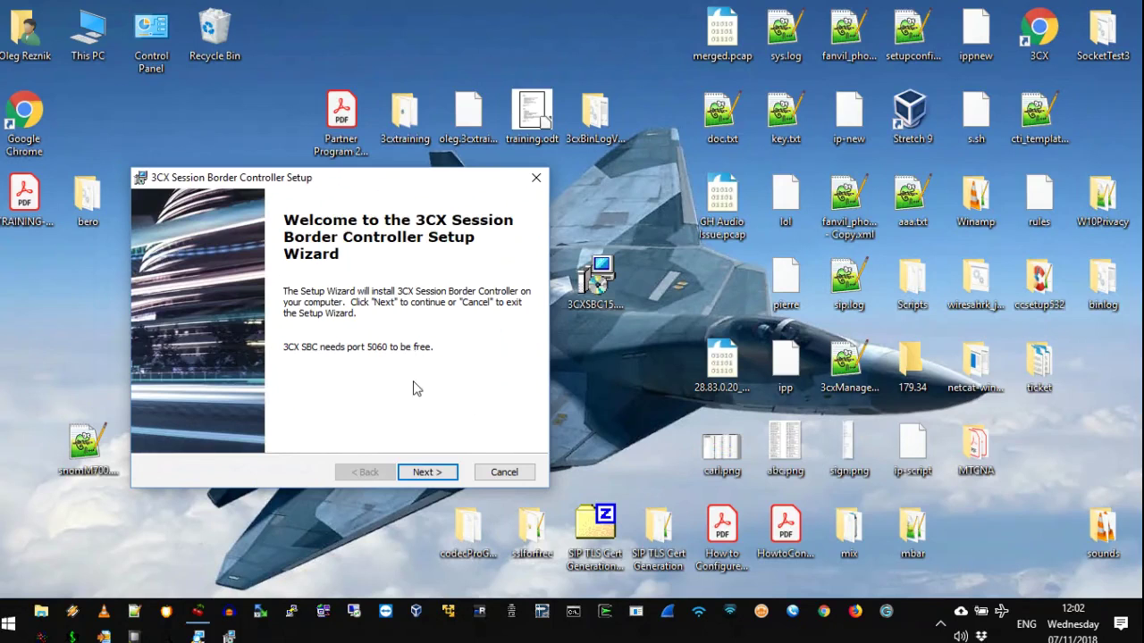
- Start the 3CX Session Border Controller setup and accept the terms in the License Agreement
{"action": "left_click", "coordinate": [444, 476]}
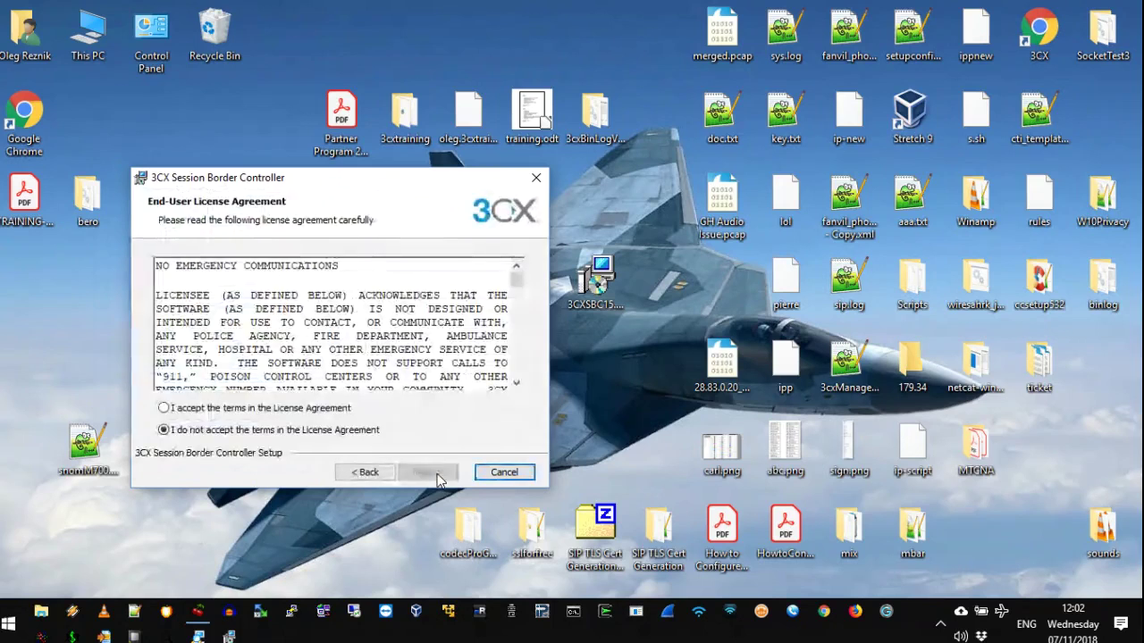
{"action": "left_click", "coordinate": [324, 413]}
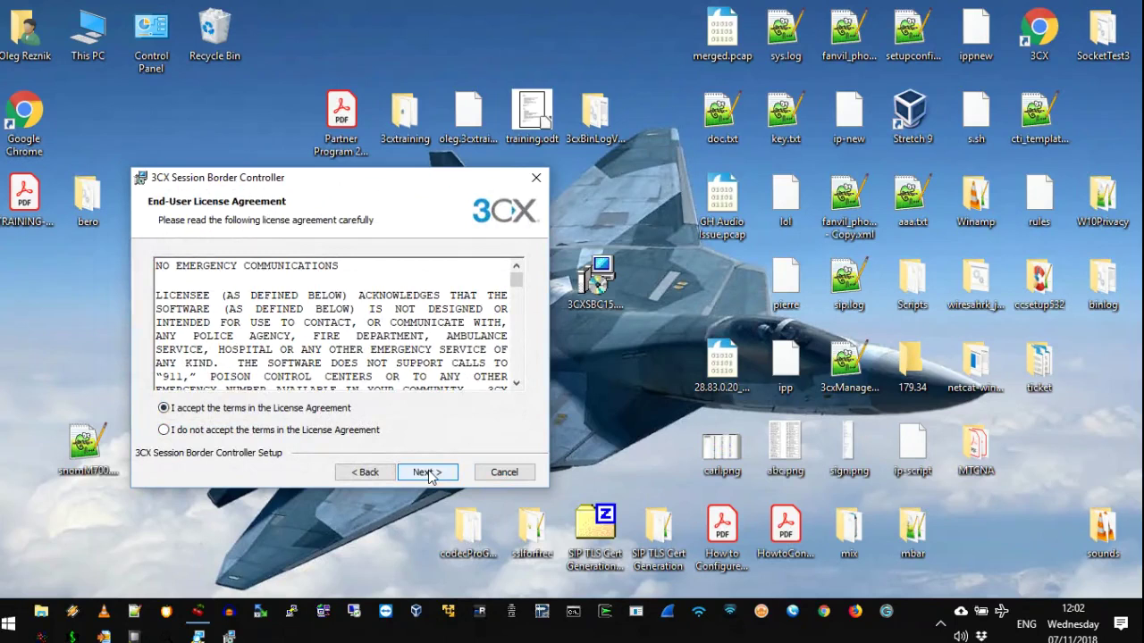
{"action": "left_click", "coordinate": [428, 474]}
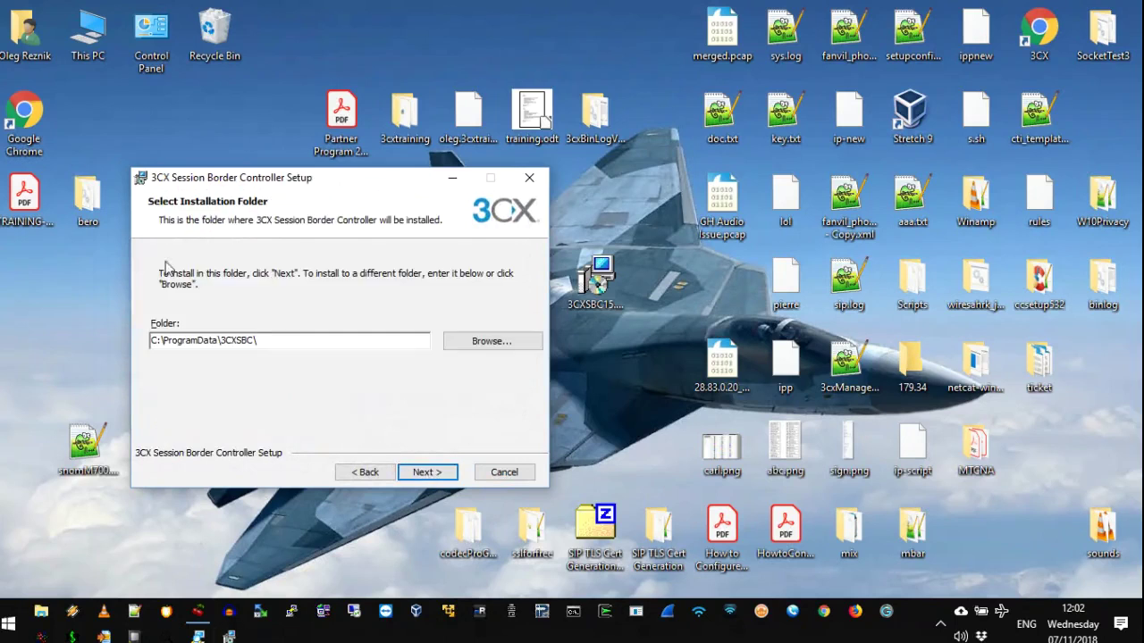
- Keep C:\ProgramData\3CXSBC\ as the installation folder and continue to the network configuration
{"action": "left_click_drag", "start_coordinate": [152, 341], "coordinate": [259, 342]}
{"action": "left_click", "coordinate": [274, 342]}
{"action": "left_click", "coordinate": [280, 341]}
{"action": "left_click_drag", "start_coordinate": [219, 341], "coordinate": [259, 341]}
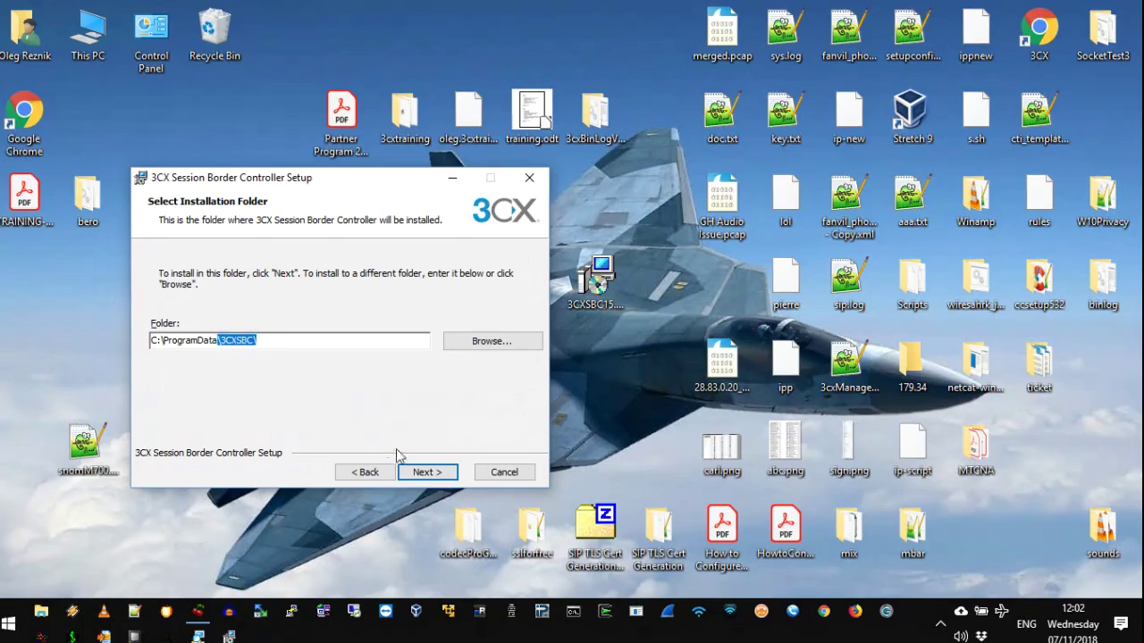
{"action": "left_click", "coordinate": [299, 342]}
{"action": "left_click", "coordinate": [427, 471]}
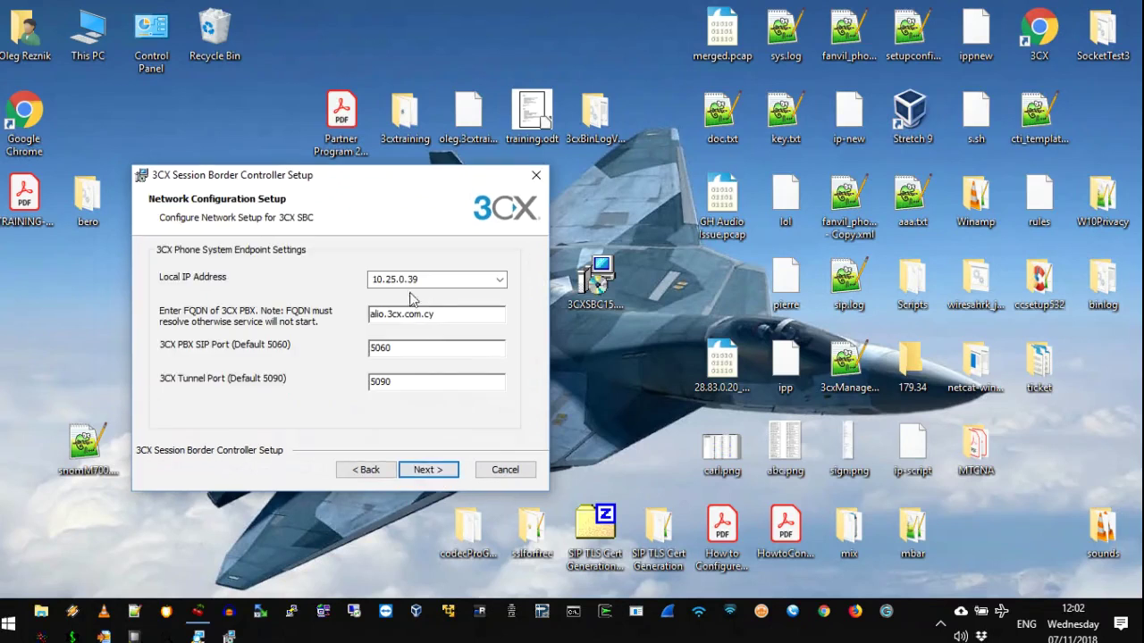
- Examine the local IP address choices, the PBX FQDN, the SIP port and the tunnel port in the network configuration
{"action": "left_click", "coordinate": [438, 281]}
{"action": "left_click", "coordinate": [500, 280]}
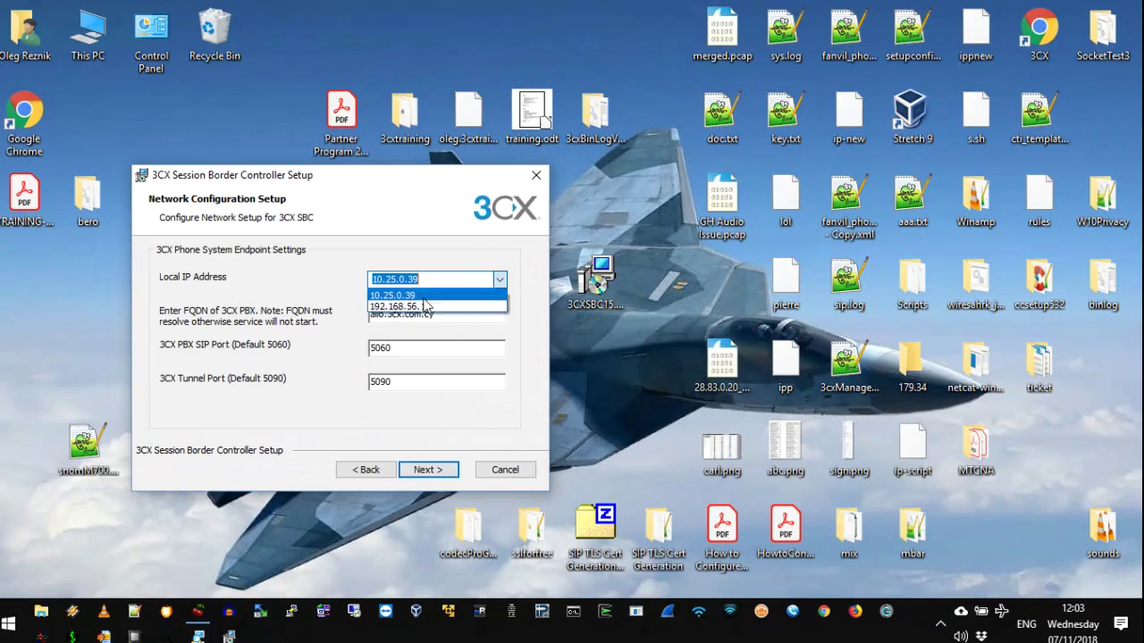
{"action": "left_click", "coordinate": [438, 261]}
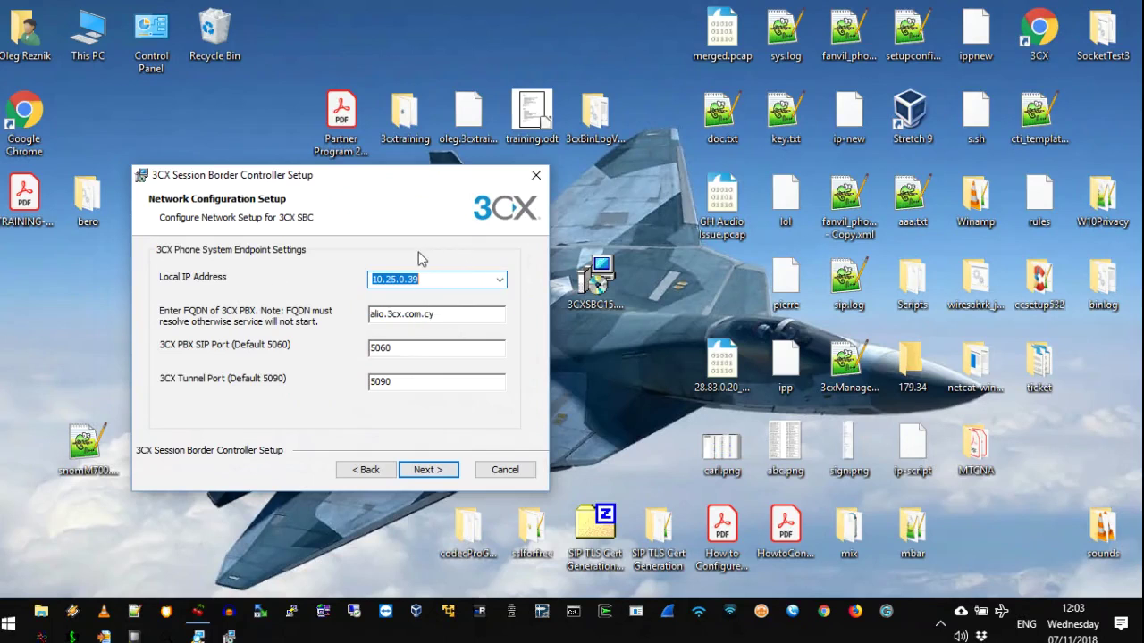
{"action": "left_click", "coordinate": [462, 319]}
{"action": "left_click_drag", "start_coordinate": [462, 319], "coordinate": [315, 319]}
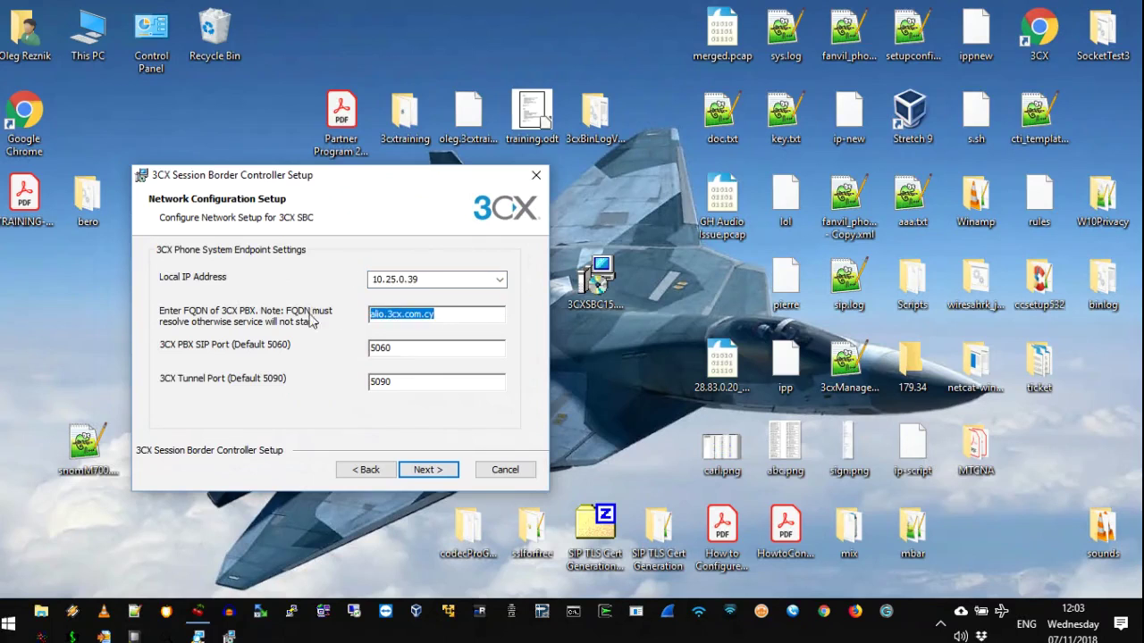
{"action": "left_click_drag", "start_coordinate": [423, 348], "coordinate": [337, 353]}
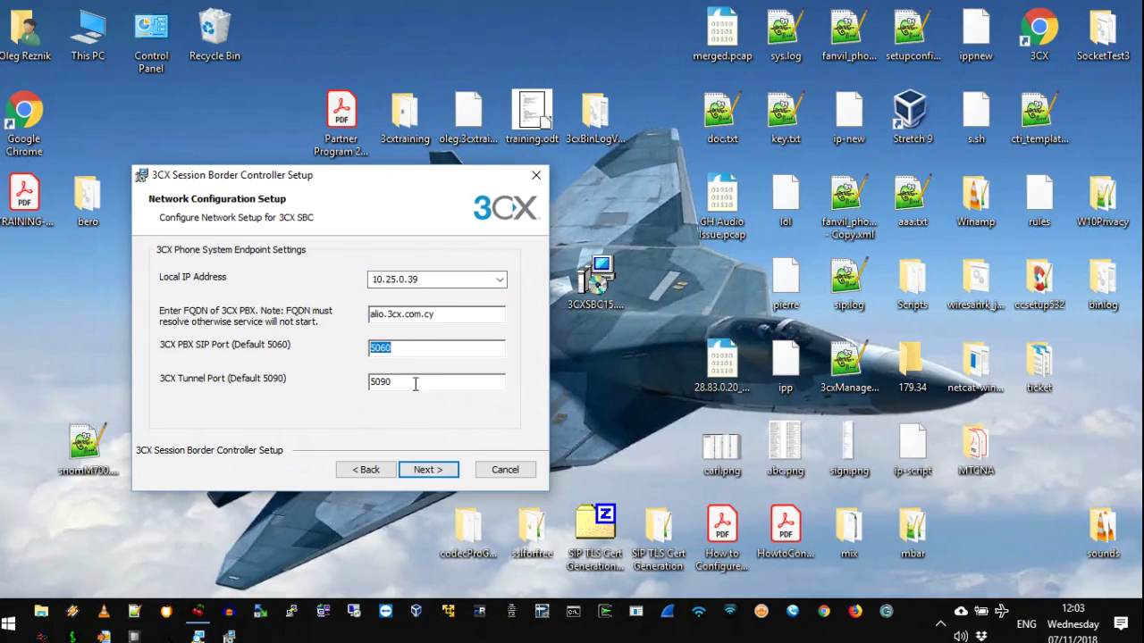
{"action": "left_click_drag", "start_coordinate": [416, 383], "coordinate": [338, 388]}
{"action": "left_click_drag", "start_coordinate": [377, 347], "coordinate": [339, 318]}
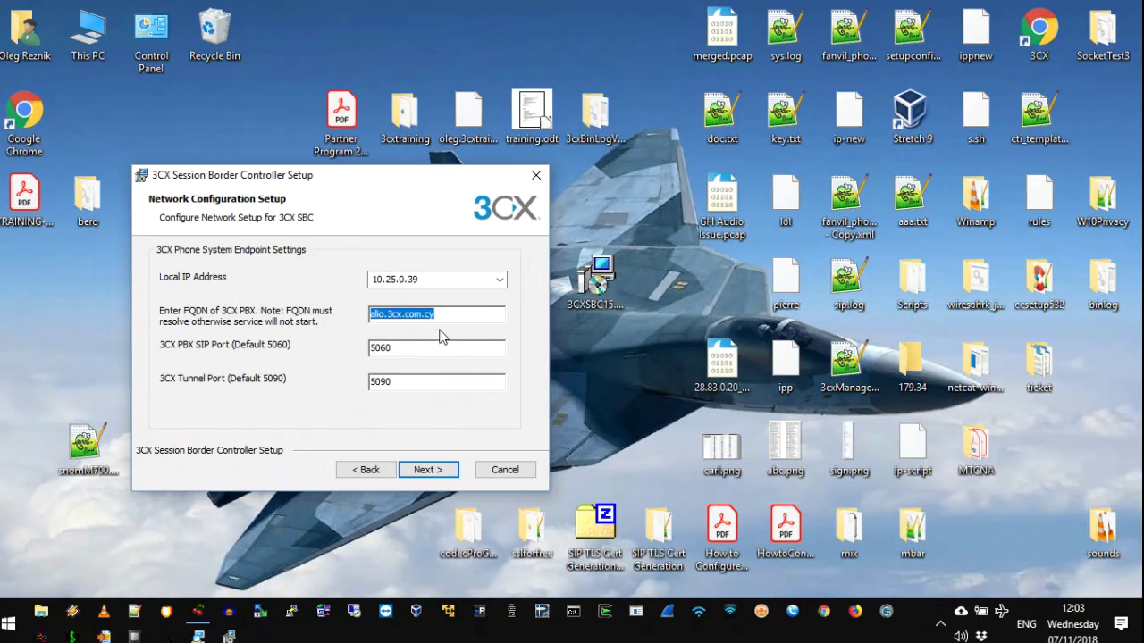
- Switch to Chrome and open the 3CX management console at 192.168.179.34:5000
{"action": "left_click", "coordinate": [823, 611]}
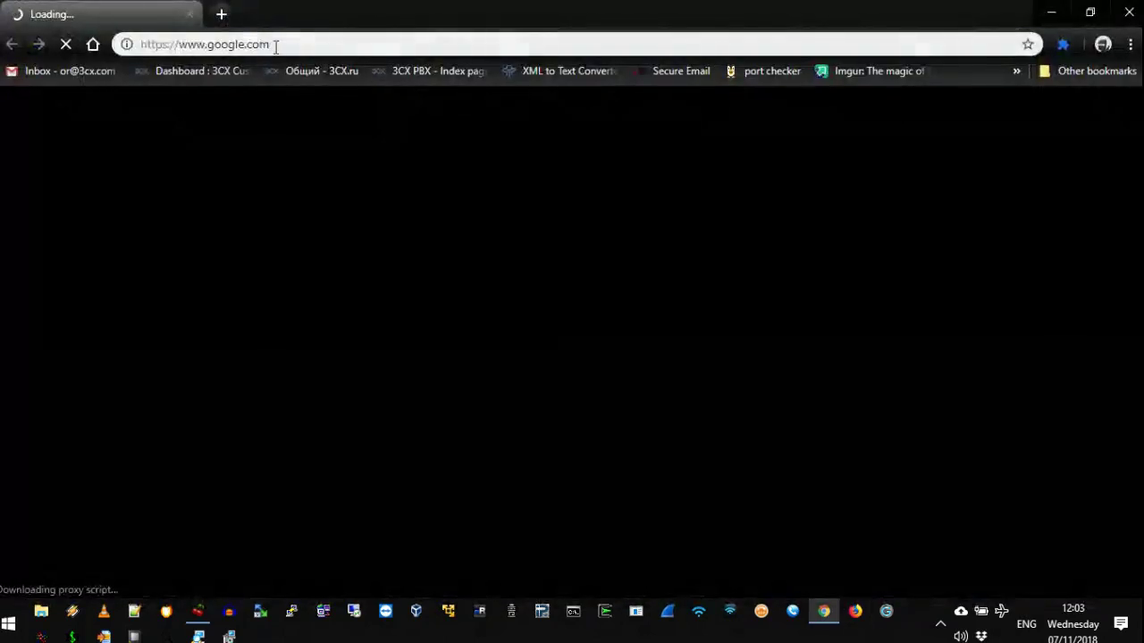
{"action": "left_click", "coordinate": [272, 42]}
{"action": "type", "text": "192.168.179.34:5000"}
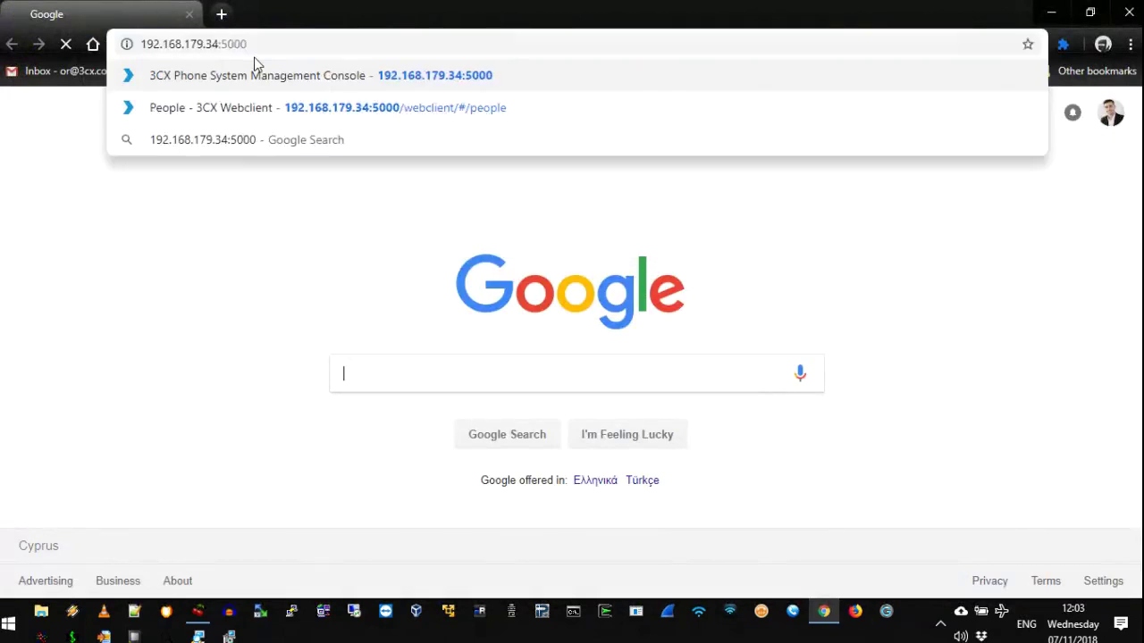
{"action": "key", "text": "Return"}
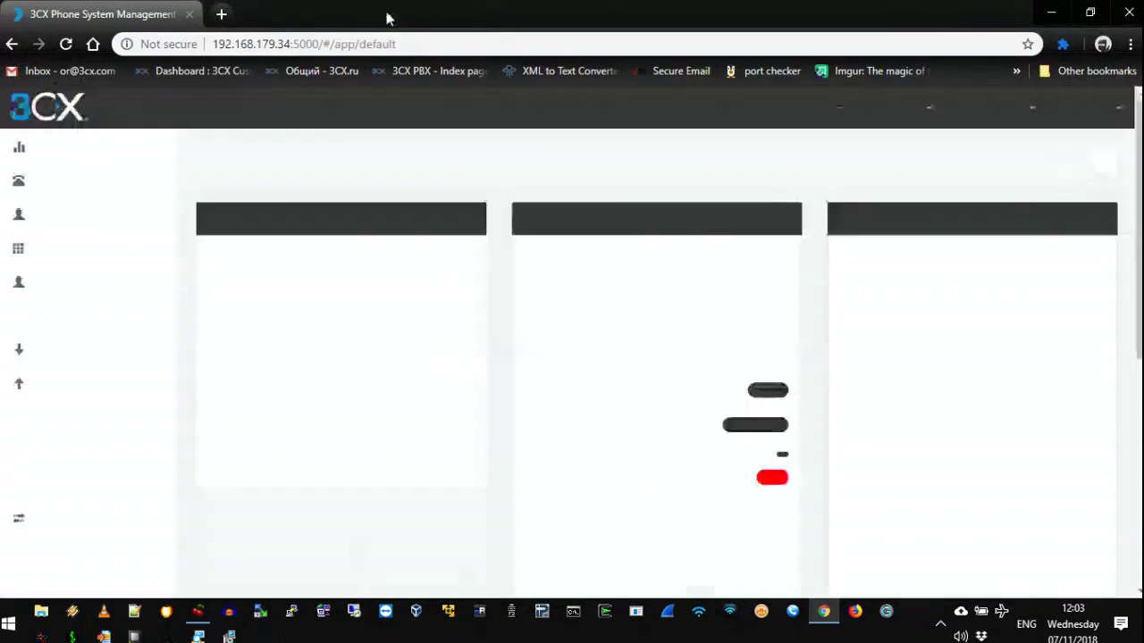
{"action": "left_click_drag", "start_coordinate": [319, 43], "coordinate": [257, 44]}
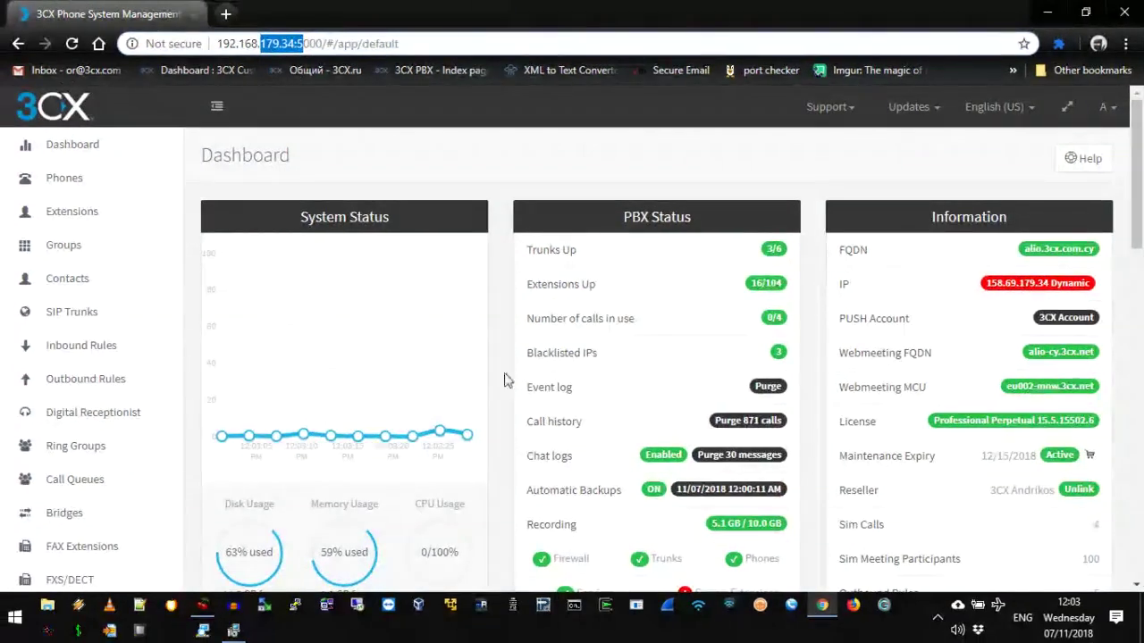
- Return to the SBC setup wizard and compare its FQDN and SIP port fields with the console dashboard
{"action": "left_click", "coordinate": [232, 630]}
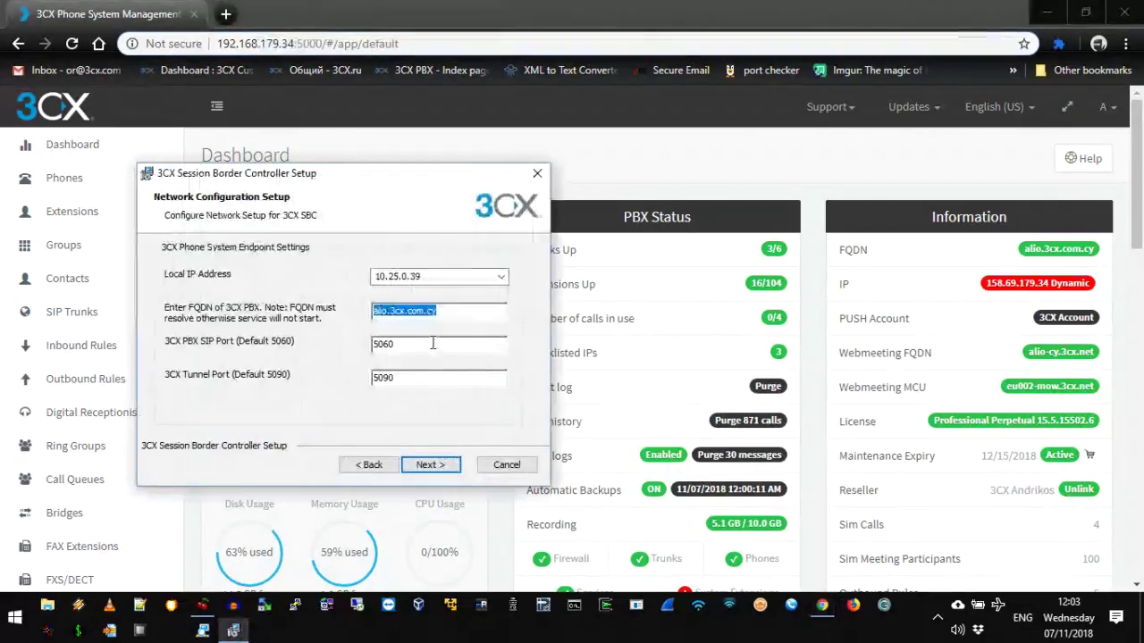
{"action": "left_click", "coordinate": [440, 314]}
{"action": "left_click", "coordinate": [396, 351]}
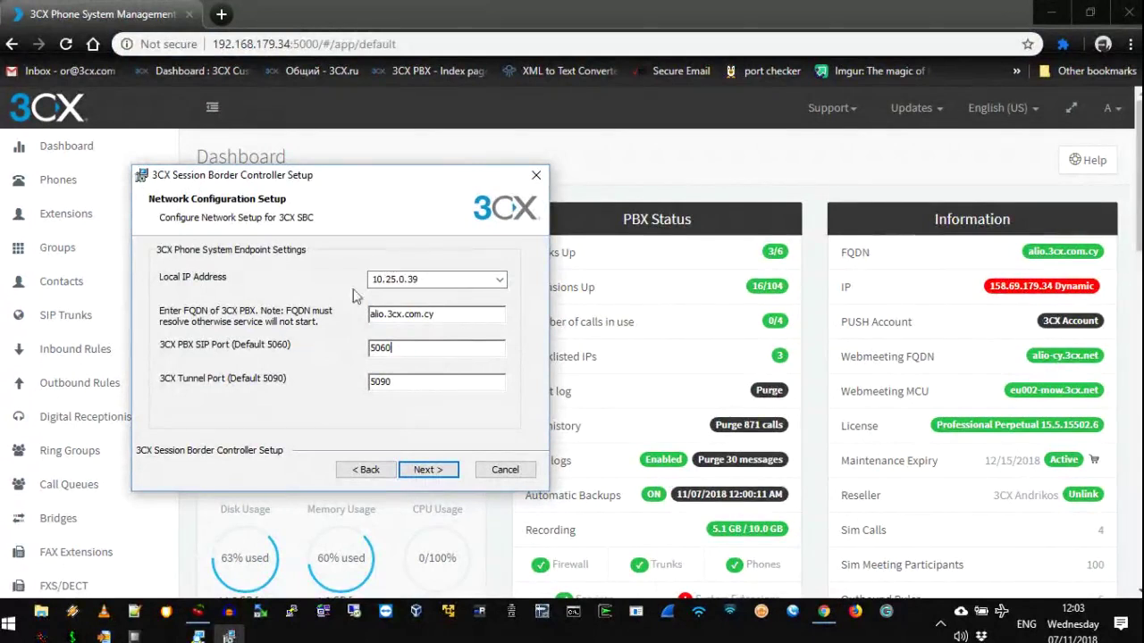
{"action": "scroll", "coordinate": [42, 341], "scroll_direction": "down", "scroll_amount": 5}
{"action": "scroll", "coordinate": [985, 119], "scroll_direction": "up", "scroll_amount": 5}
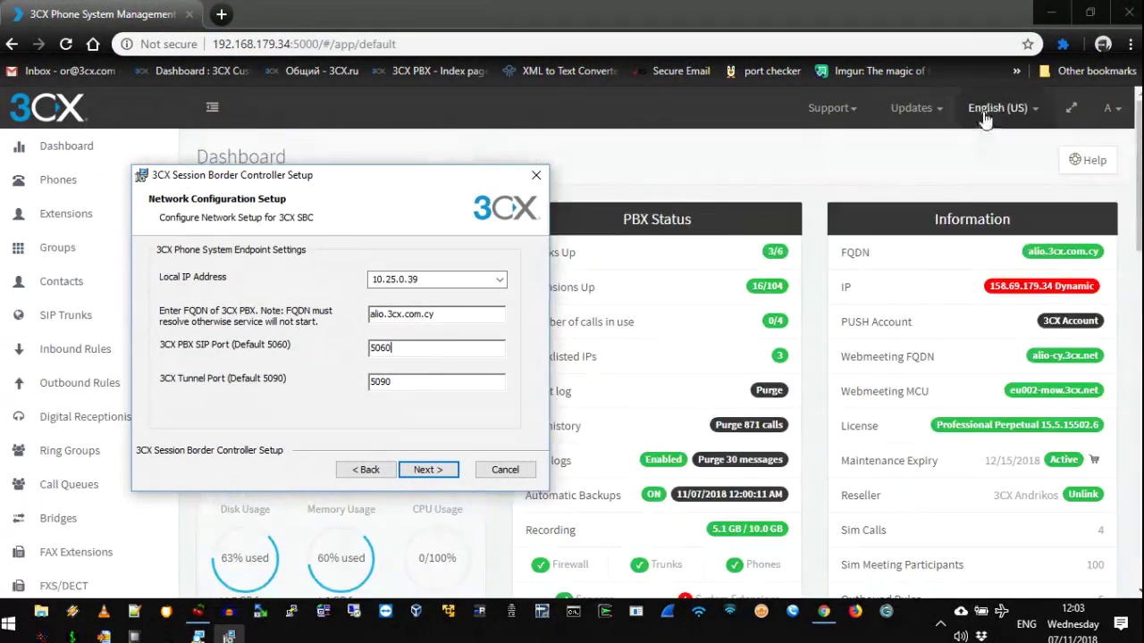
- Switch the management console language to Русский and open the Порты page of the network settings
{"action": "left_click", "coordinate": [986, 118]}
{"action": "left_click", "coordinate": [949, 238]}
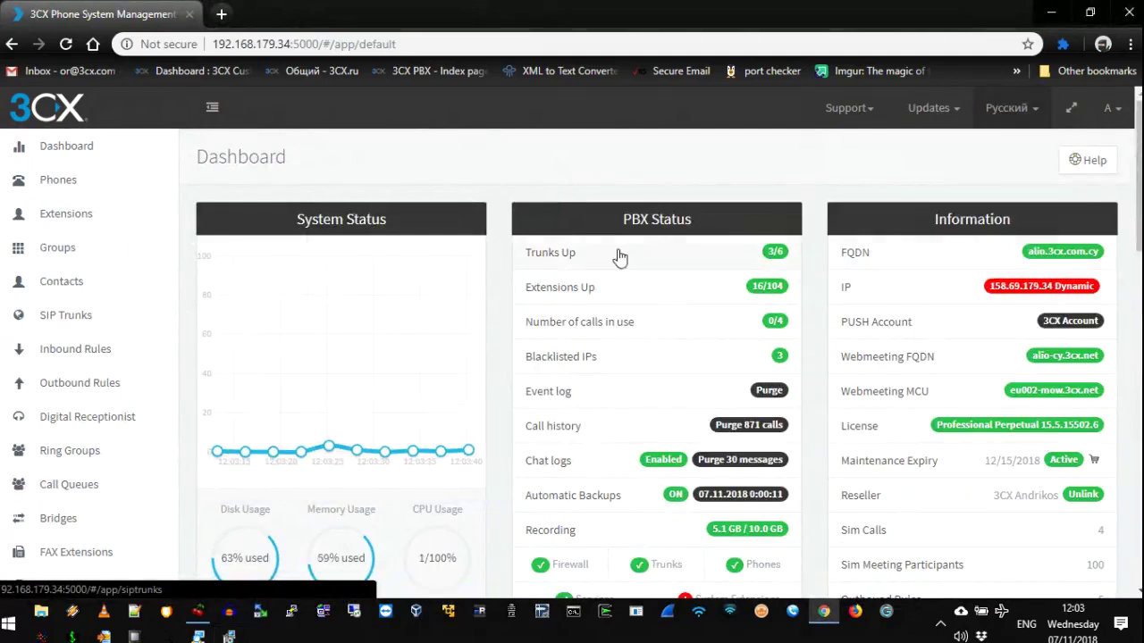
{"action": "scroll", "coordinate": [616, 250], "scroll_direction": "down", "scroll_amount": 5}
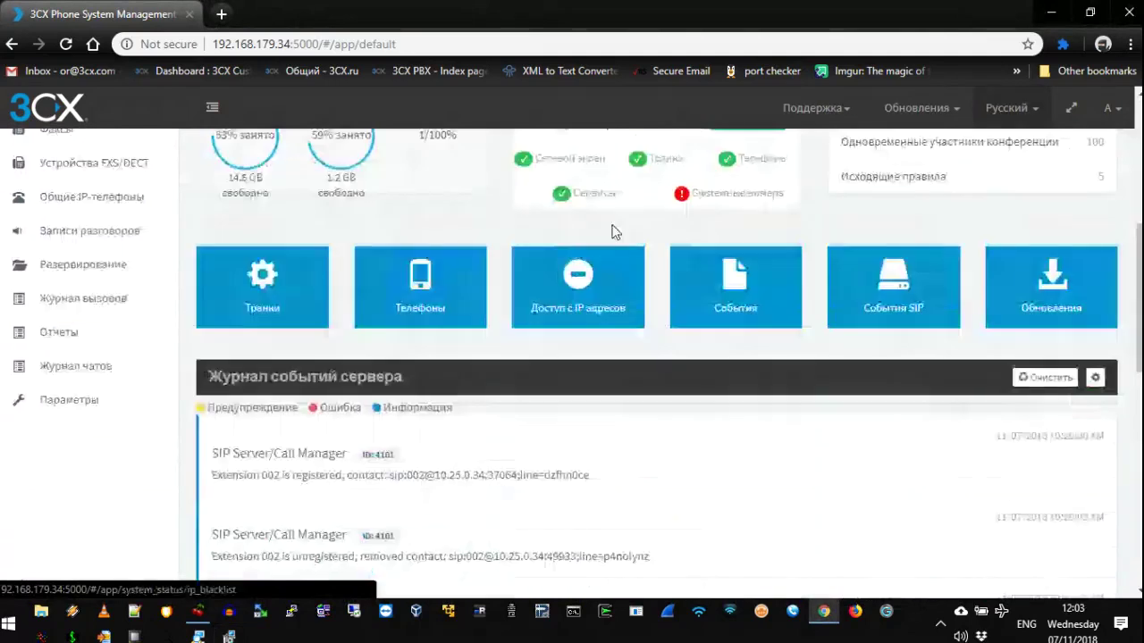
{"action": "left_click", "coordinate": [50, 409]}
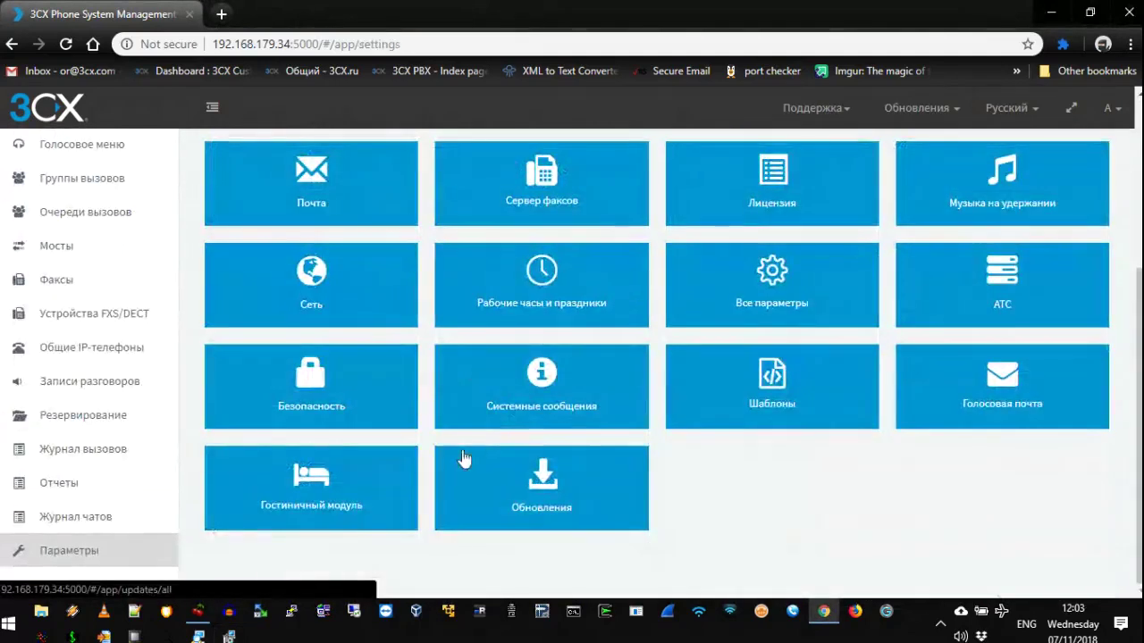
{"action": "left_click", "coordinate": [322, 283]}
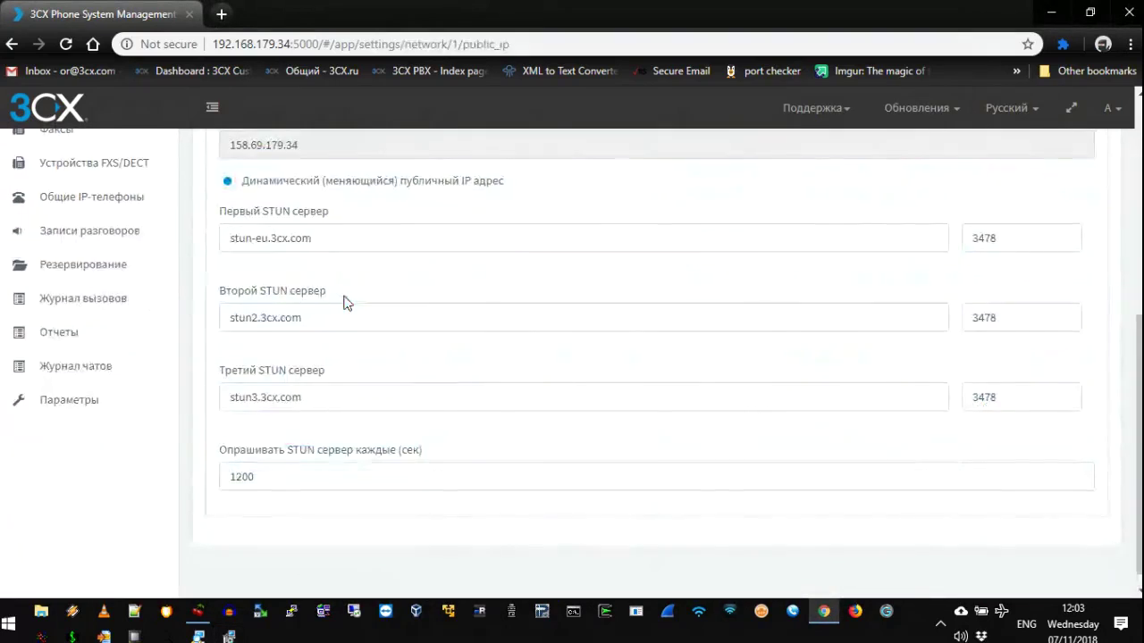
{"action": "scroll", "coordinate": [347, 304], "scroll_direction": "up", "scroll_amount": 6}
{"action": "left_click", "coordinate": [380, 228]}
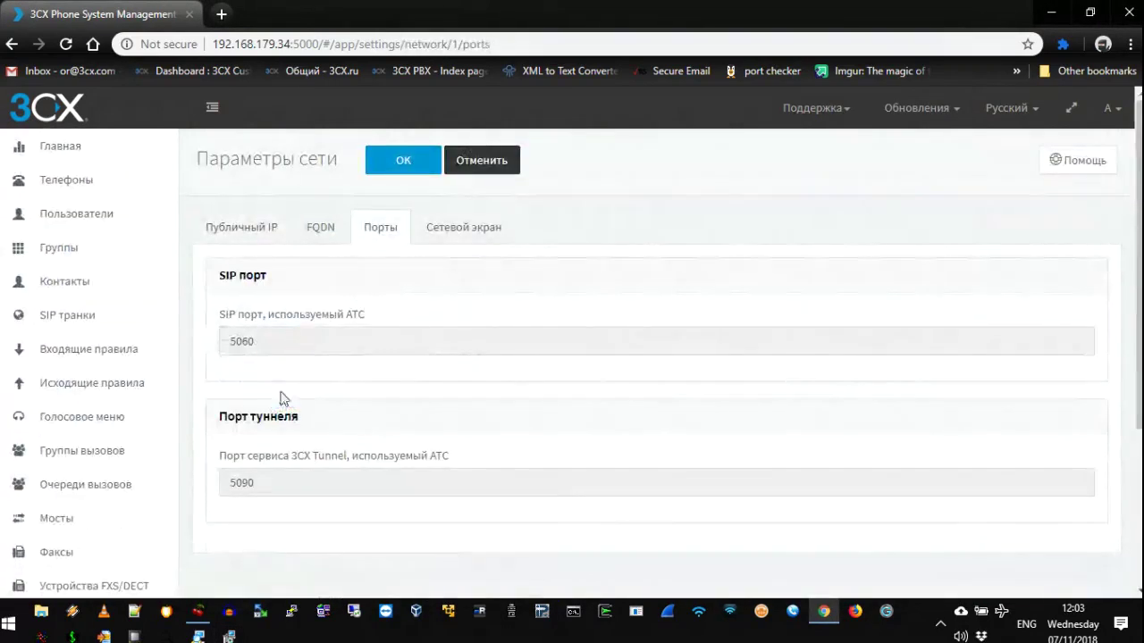
- Check the SIP port and the tunnel port that the PBX uses in the network settings
{"action": "left_click_drag", "start_coordinate": [213, 275], "coordinate": [280, 283]}
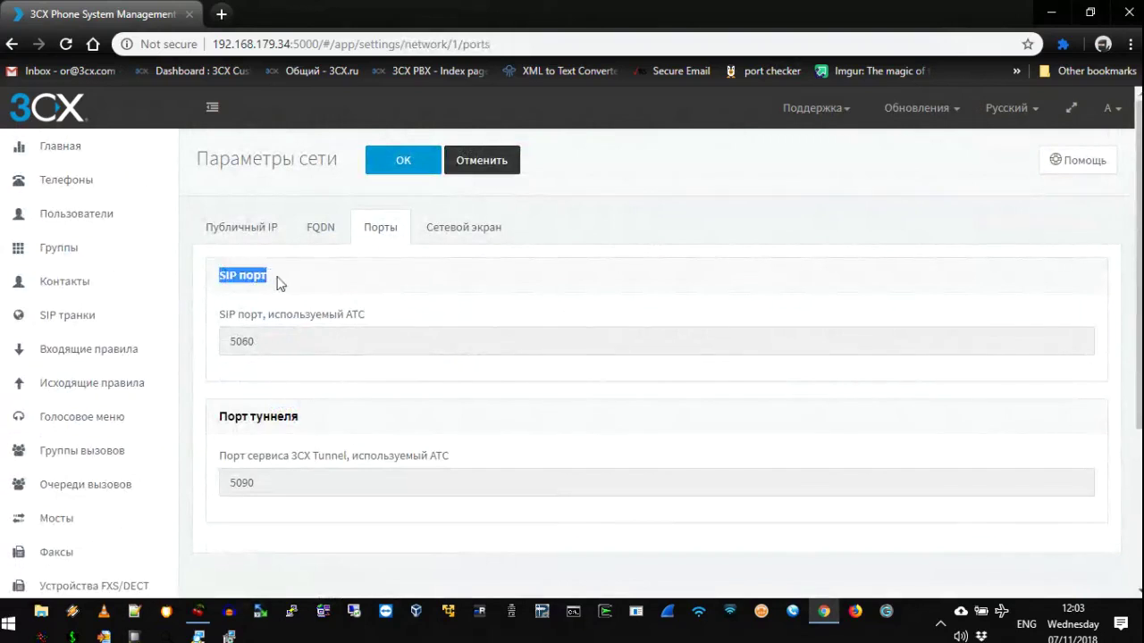
{"action": "left_click", "coordinate": [255, 336]}
{"action": "left_click_drag", "start_coordinate": [255, 336], "coordinate": [228, 336]}
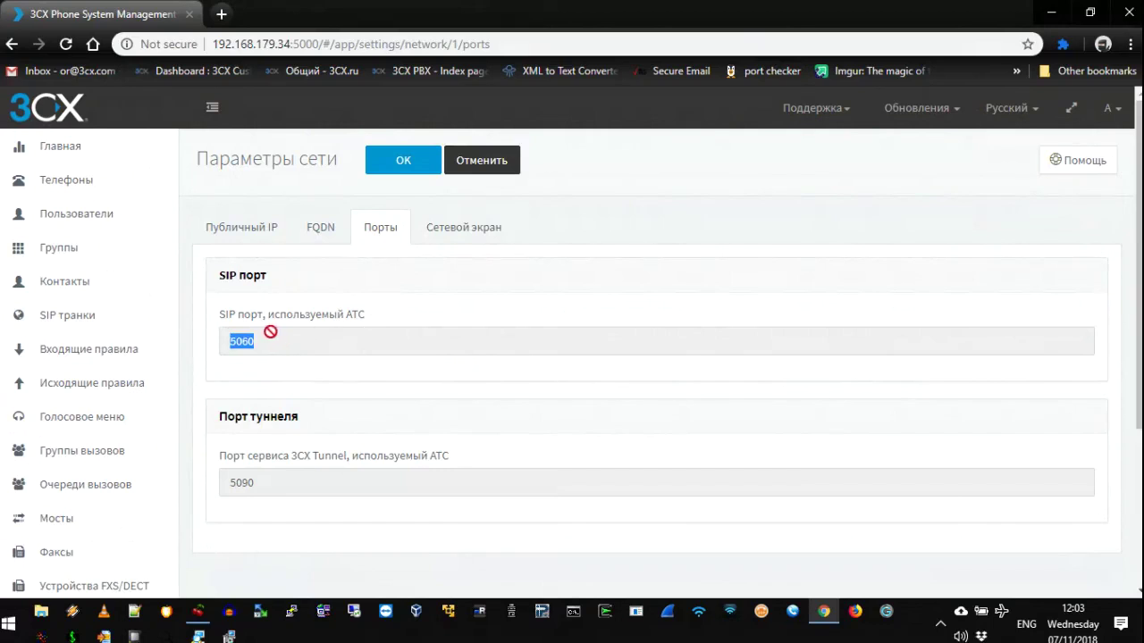
{"action": "left_click_drag", "start_coordinate": [270, 483], "coordinate": [219, 480]}
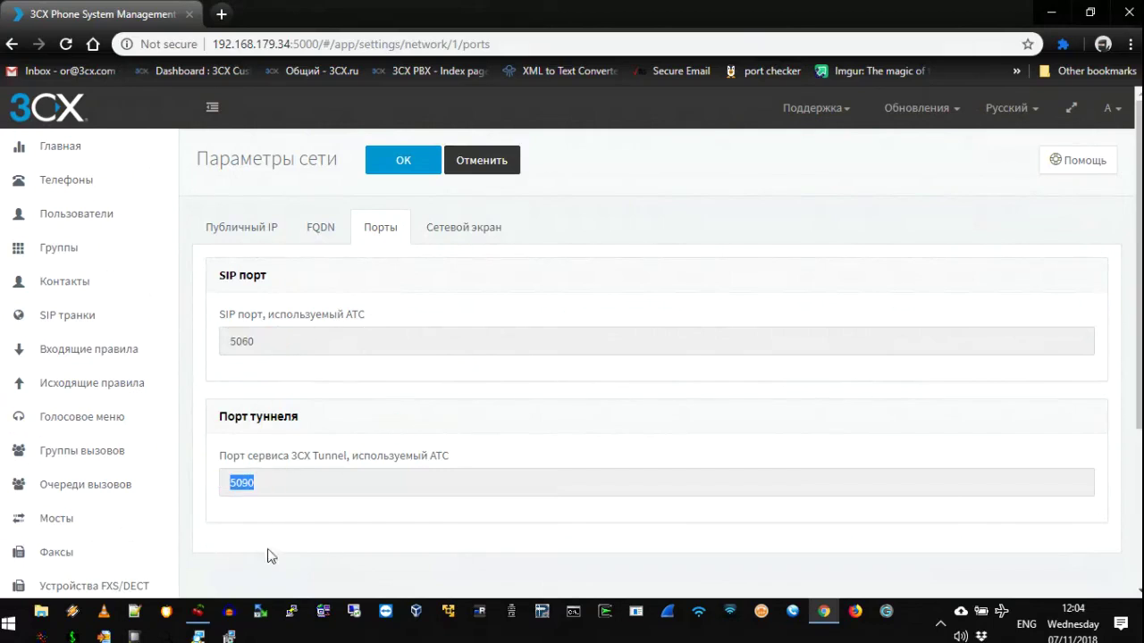
- Return to the SBC setup wizard, accept the network configuration and continue without enabling failover
{"action": "left_click", "coordinate": [229, 636]}
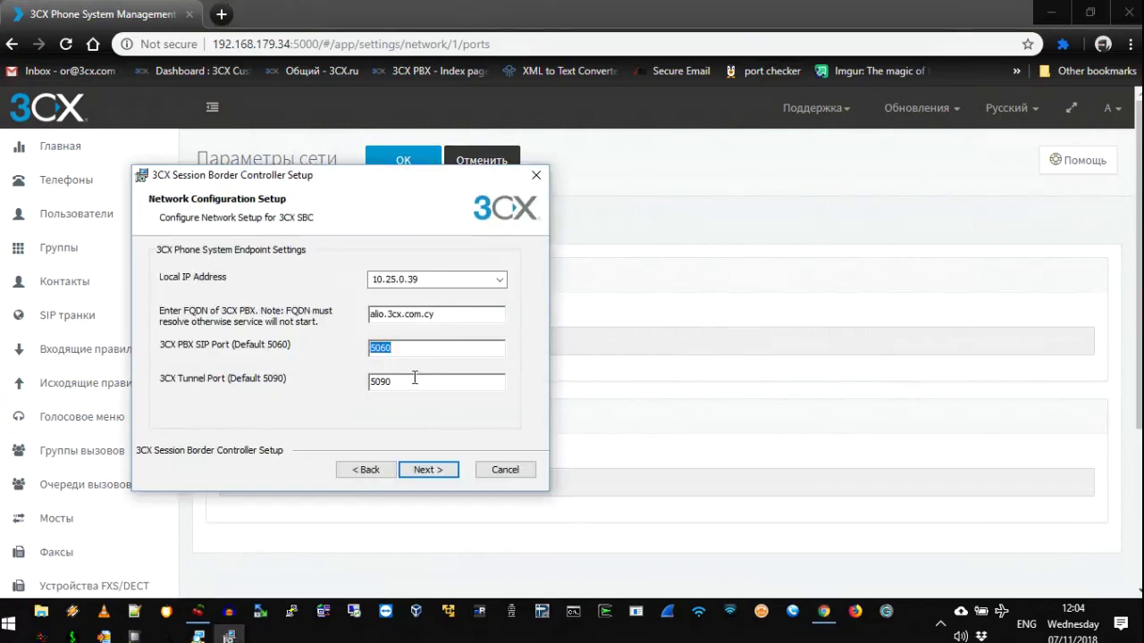
{"action": "left_click", "coordinate": [429, 474]}
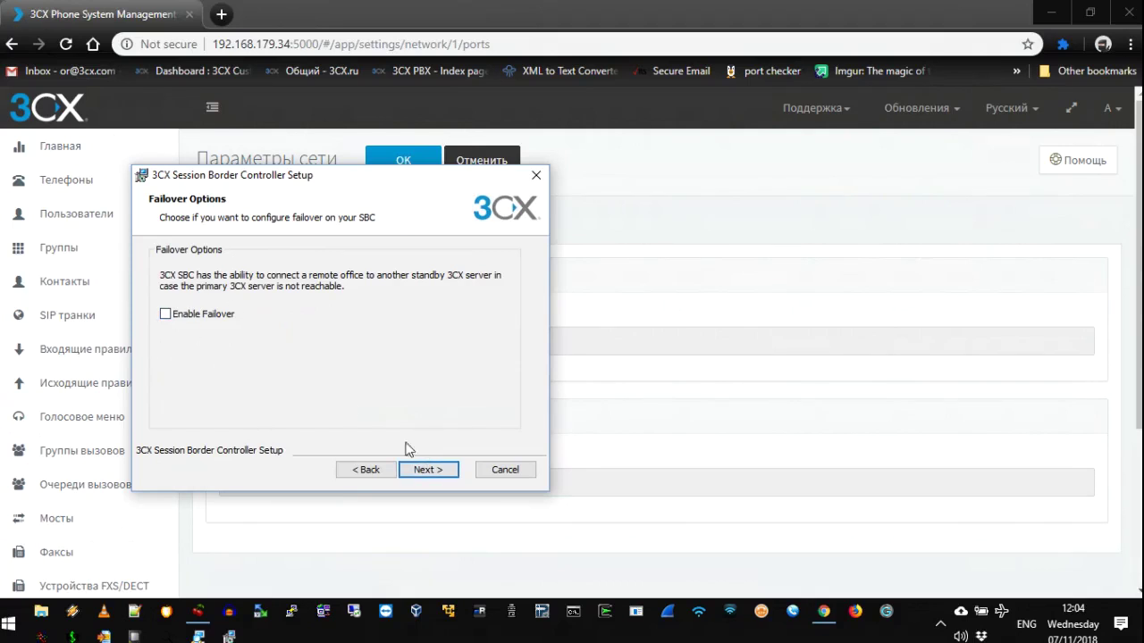
{"action": "left_click", "coordinate": [440, 475]}
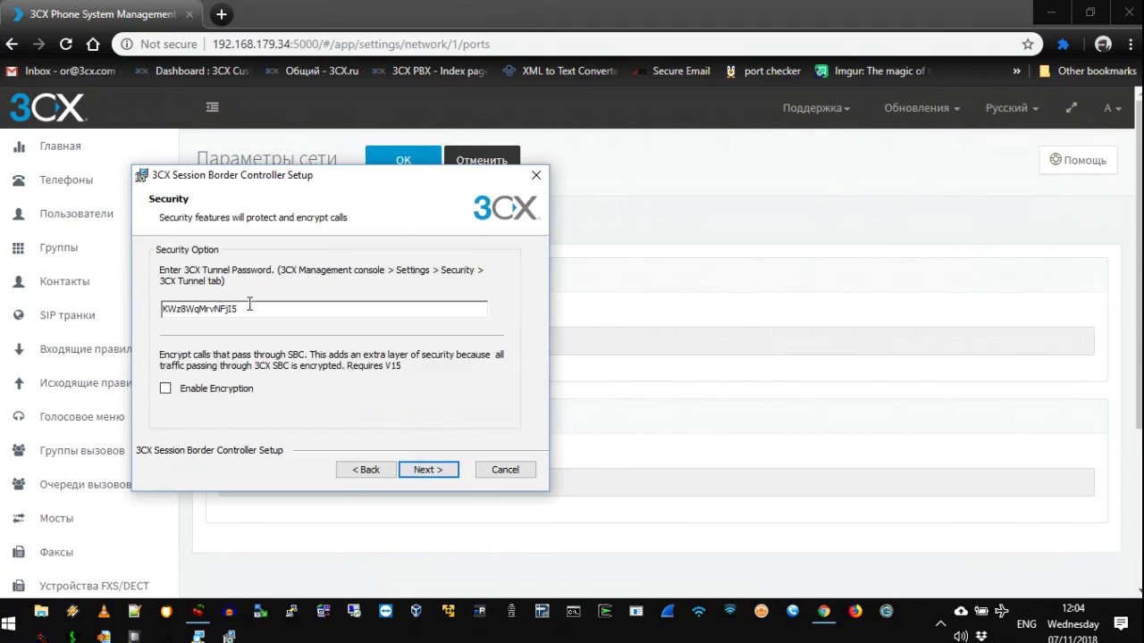
- Move the SBC setup wizard clear of the console's settings and empty its 3CX Tunnel password field
{"action": "left_click_drag", "start_coordinate": [291, 175], "coordinate": [709, 210]}
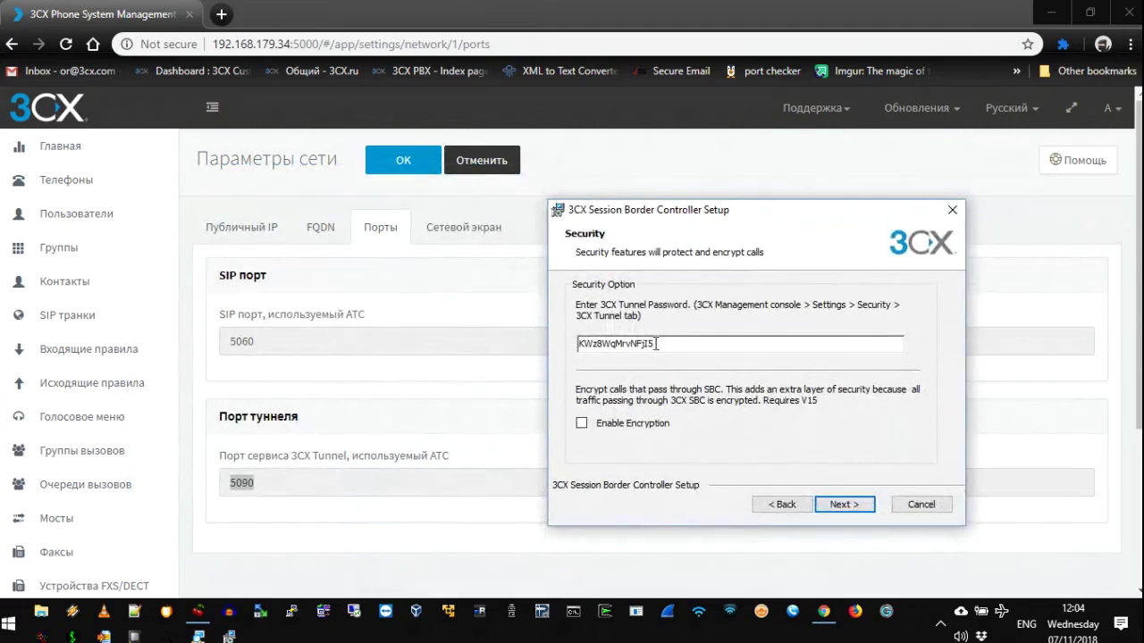
{"action": "left_click_drag", "start_coordinate": [657, 343], "coordinate": [581, 342]}
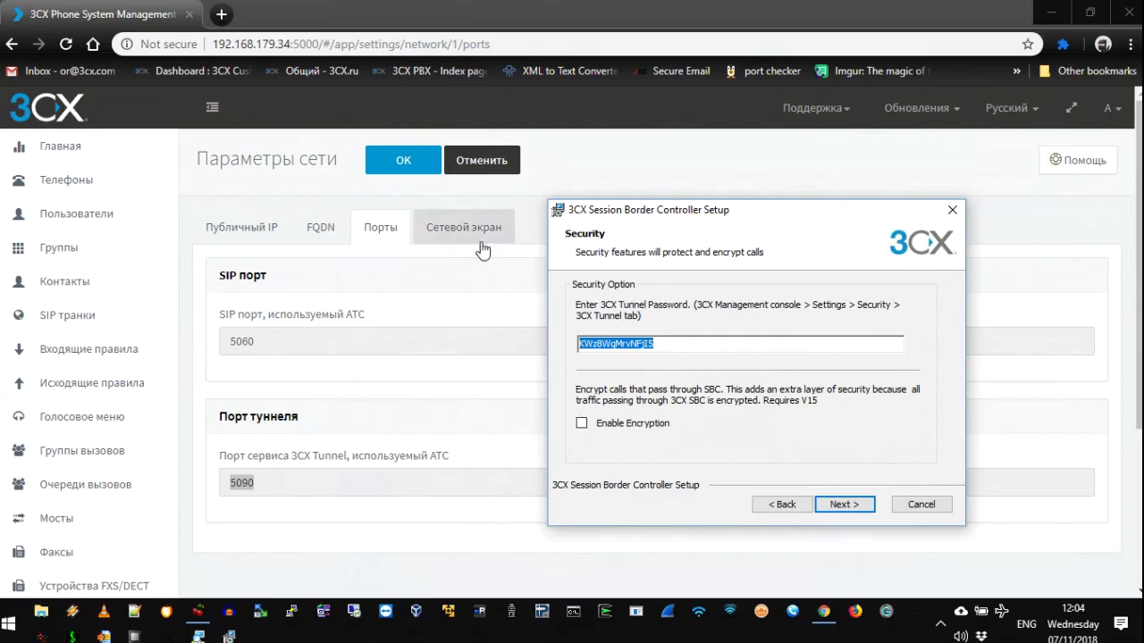
{"action": "scroll", "coordinate": [231, 406], "scroll_direction": "down", "scroll_amount": 2}
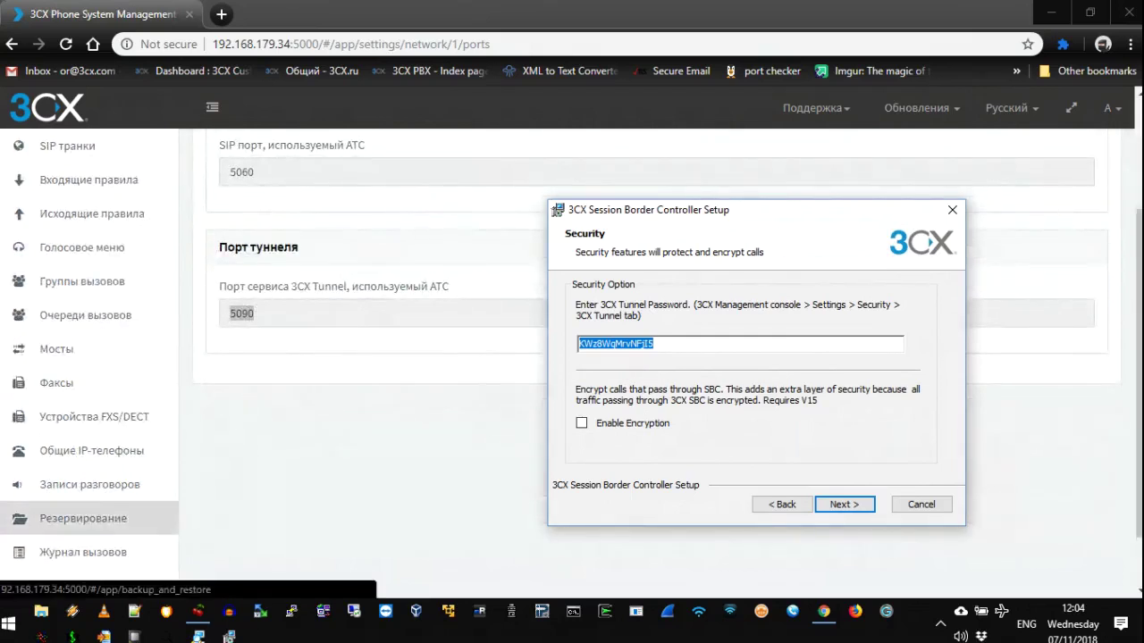
{"action": "scroll", "coordinate": [98, 527], "scroll_direction": "down", "scroll_amount": 1}
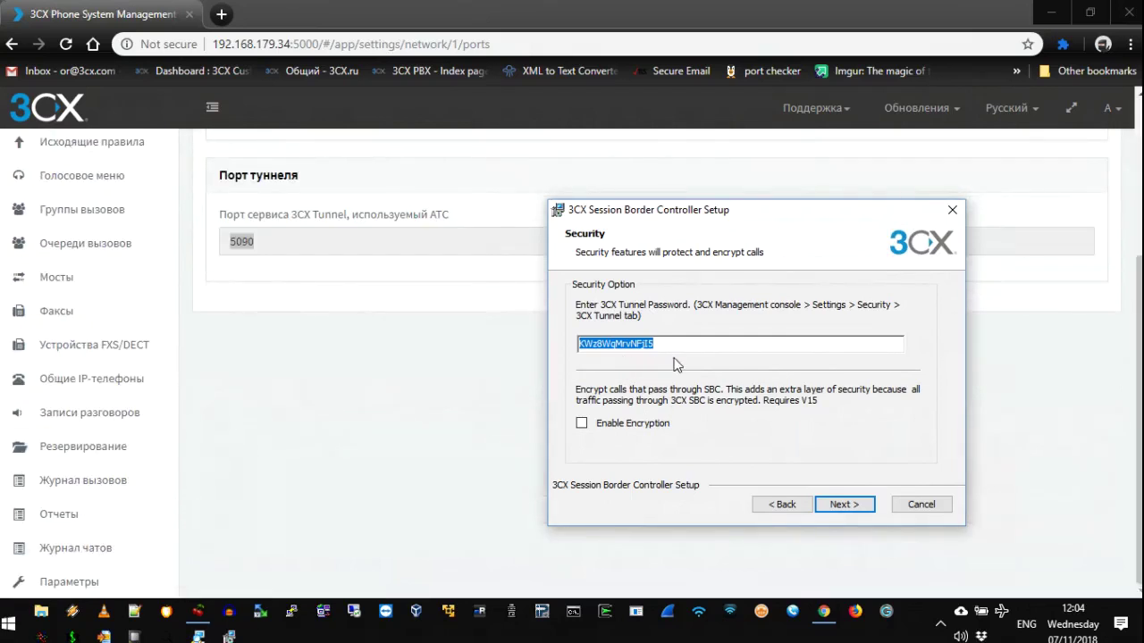
{"action": "key", "text": "Delete"}
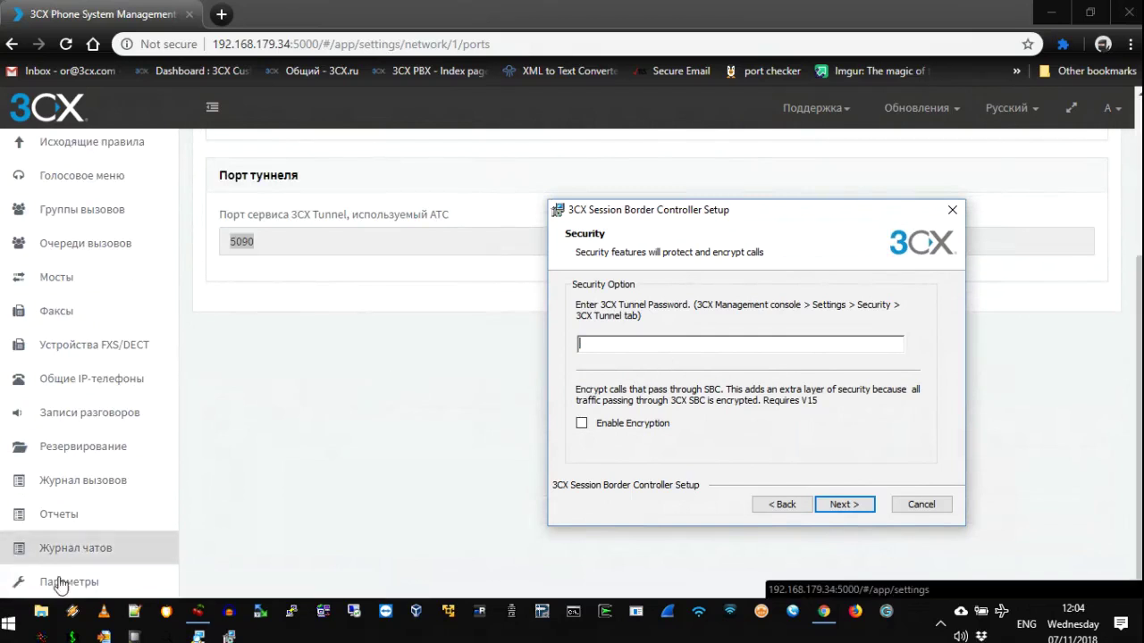
- Reveal and copy the 3CX Tunnel password from the console's security settings (Безопасность), then close those settings
{"action": "left_click", "coordinate": [105, 586]}
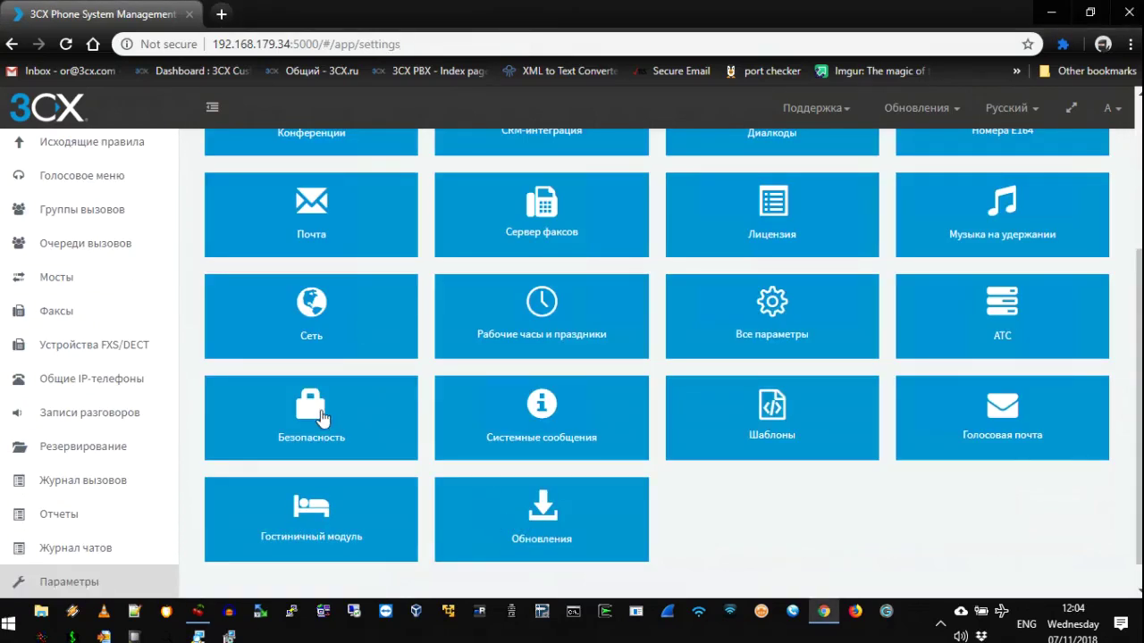
{"action": "left_click", "coordinate": [320, 418]}
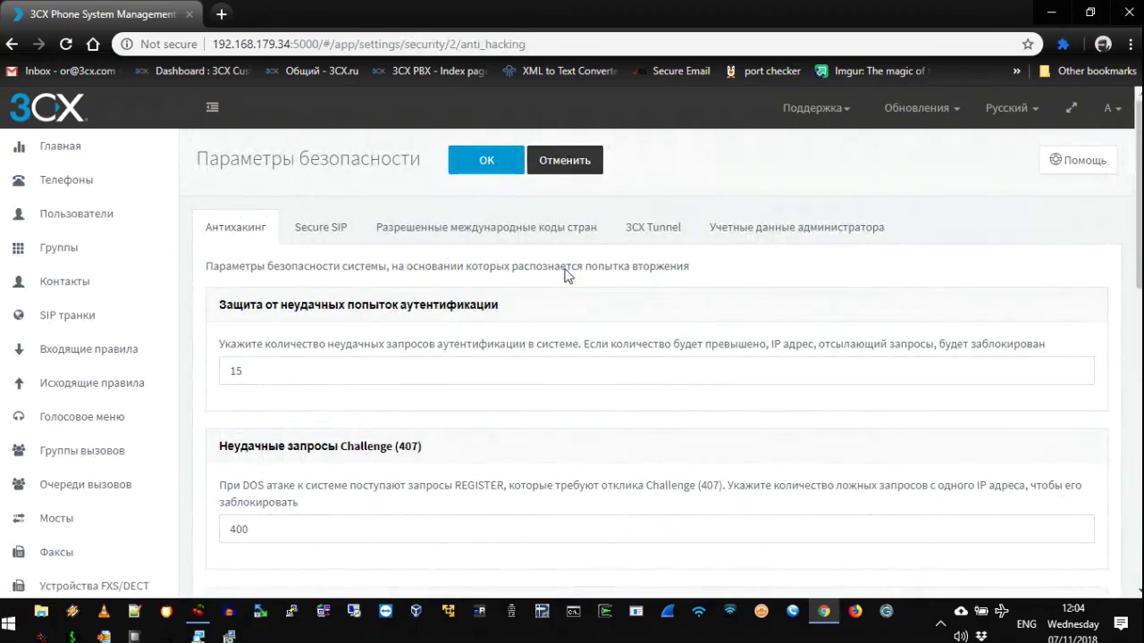
{"action": "left_click", "coordinate": [665, 230]}
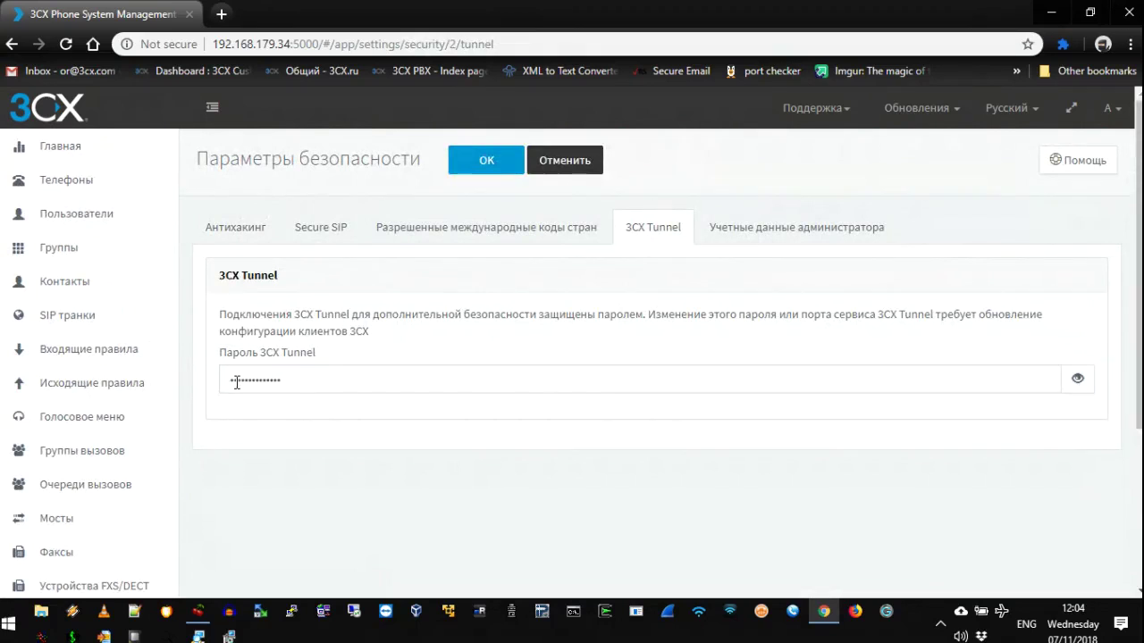
{"action": "left_click_drag", "start_coordinate": [235, 382], "coordinate": [311, 390]}
{"action": "left_click", "coordinate": [1080, 382]}
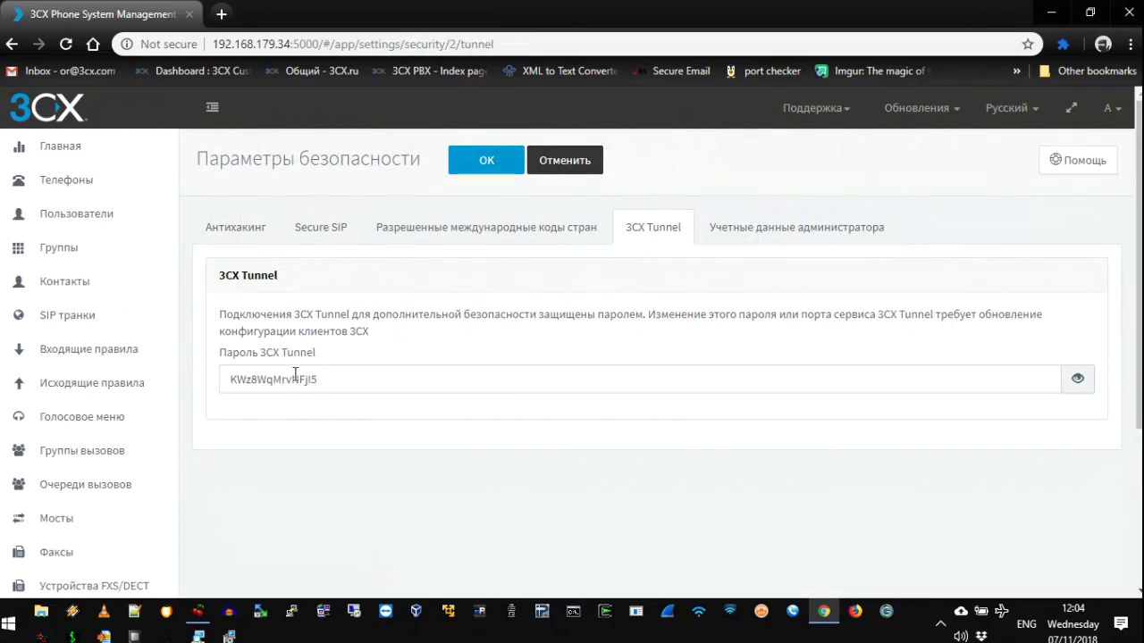
{"action": "double_click", "coordinate": [295, 376]}
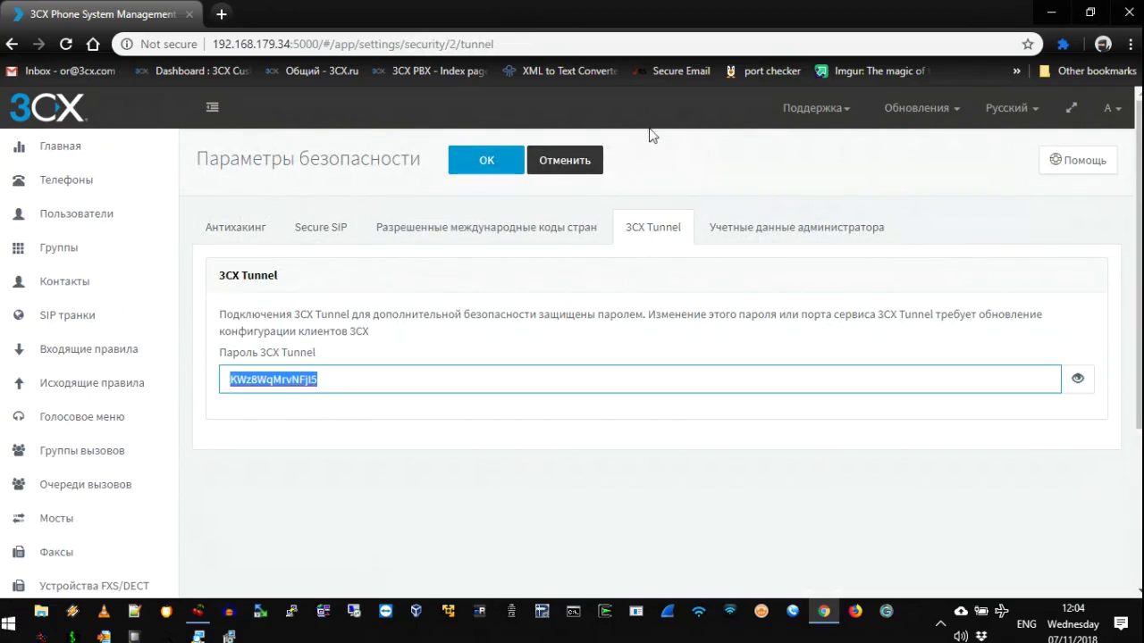
{"action": "left_click", "coordinate": [496, 166]}
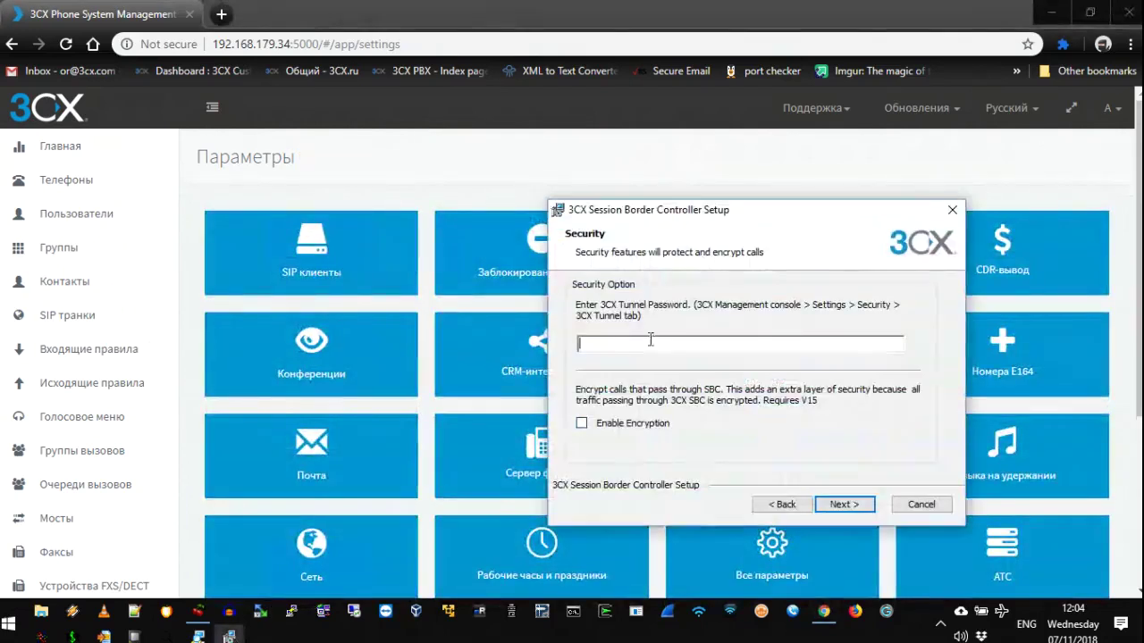
- Paste the 3CX Tunnel password into the SBC wizard, leave encryption disabled, and complete the installation
{"action": "key", "text": "ctrl+v"}
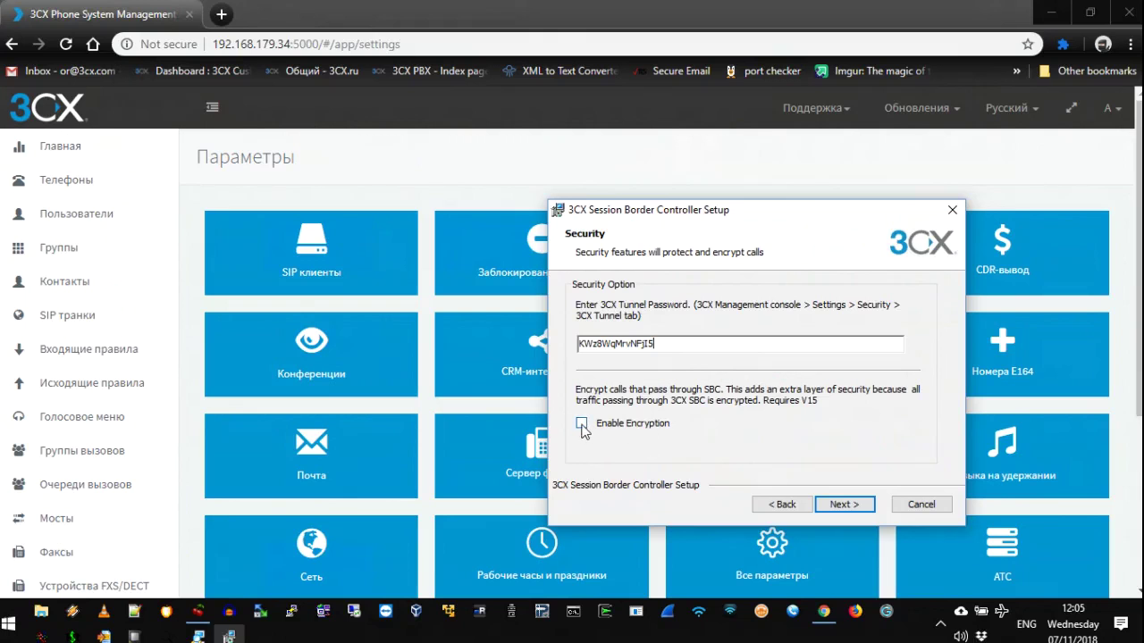
{"action": "left_click", "coordinate": [844, 505]}
{"action": "left_click", "coordinate": [856, 507]}
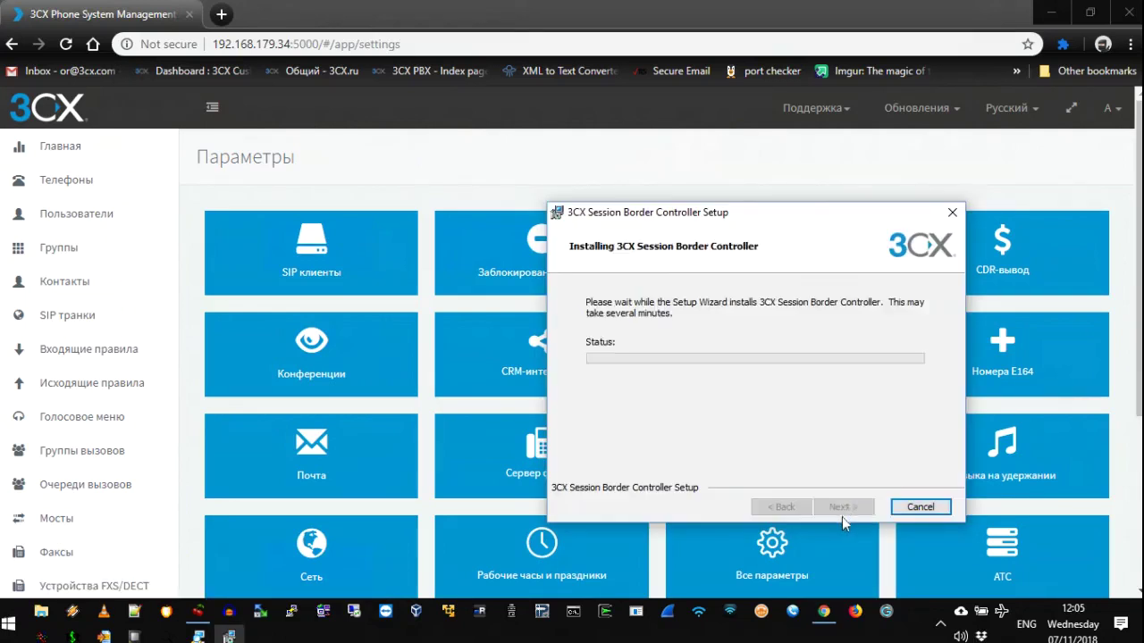
{"action": "left_click", "coordinate": [514, 440]}
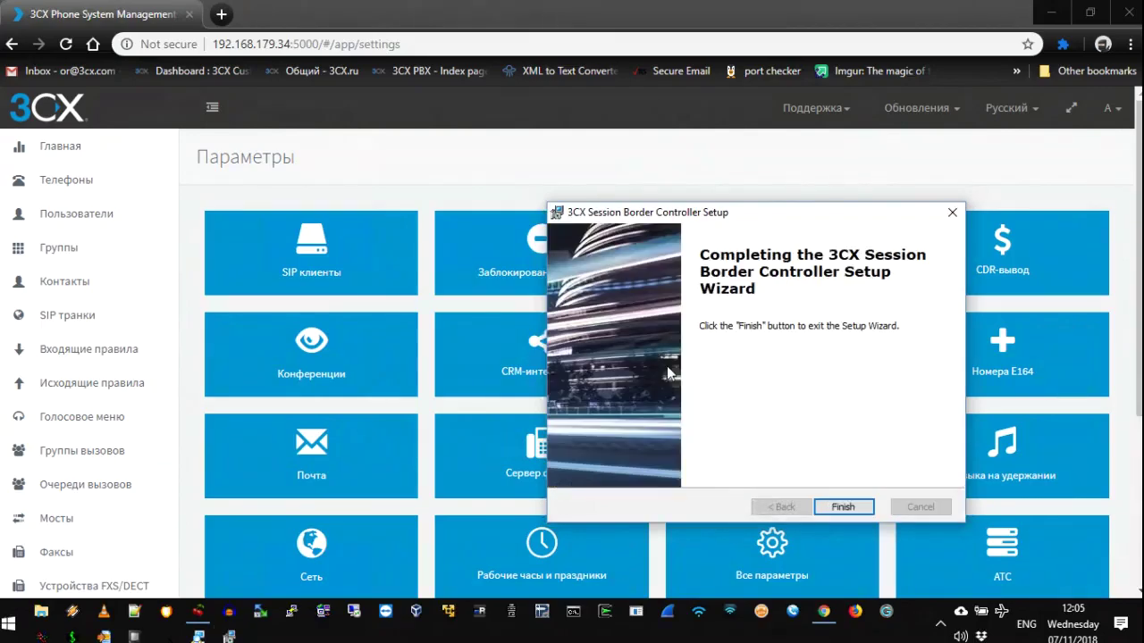
{"action": "left_click", "coordinate": [839, 508]}
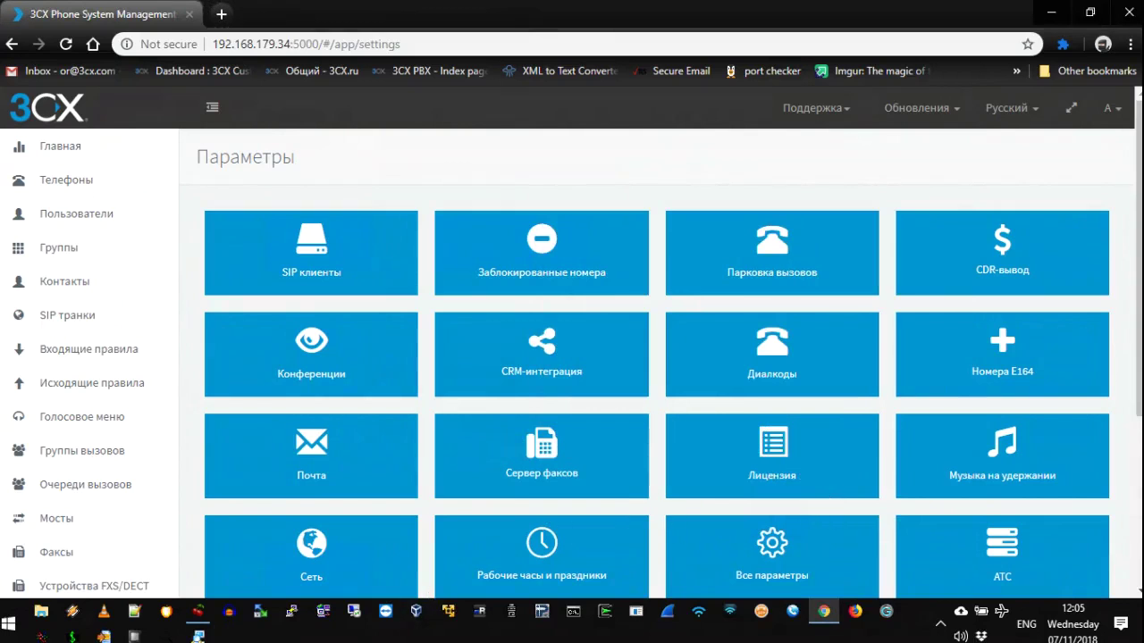
- Check the status of the 3CXSBC service in Task Manager's list of services
{"action": "right_click", "coordinate": [413, 637]}
{"action": "left_click", "coordinate": [472, 550]}
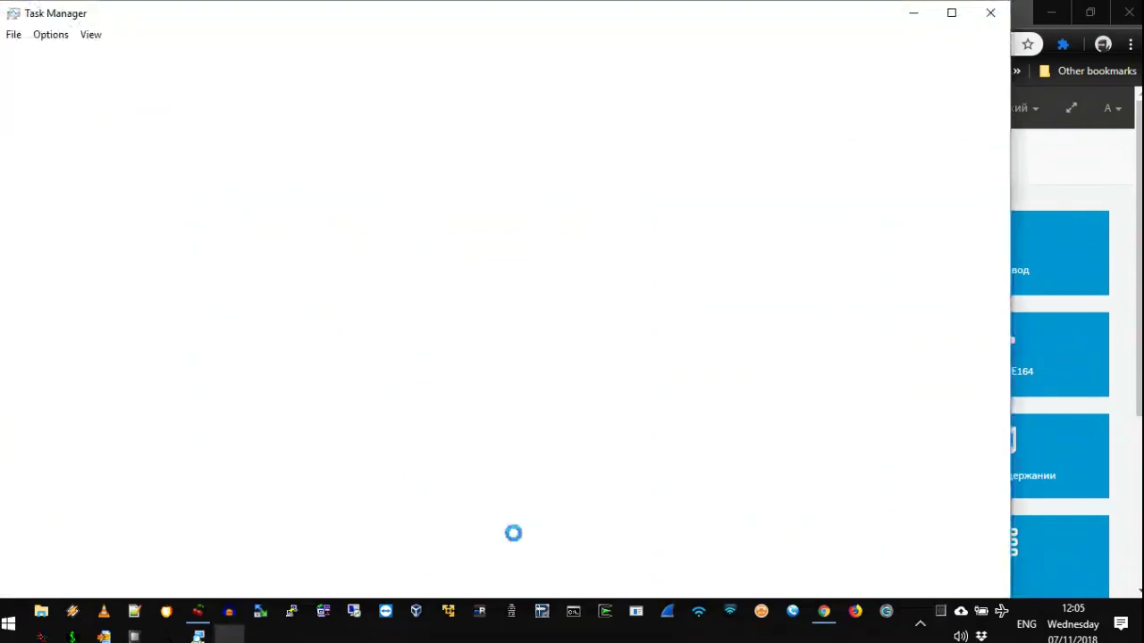
{"action": "left_click", "coordinate": [338, 53]}
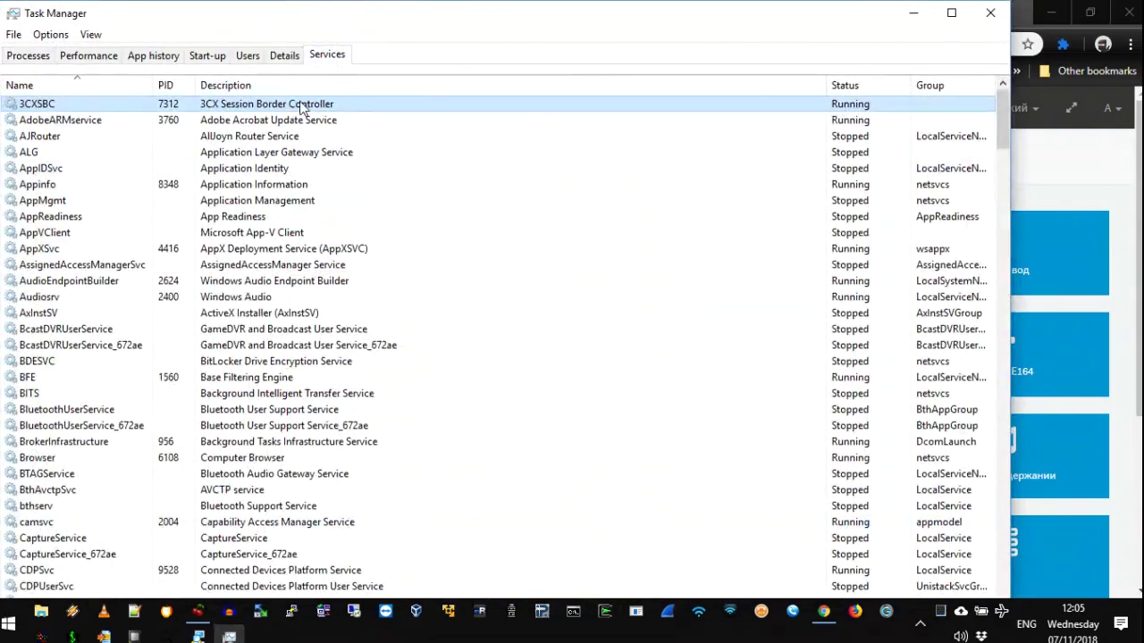
- Browse to C:\ProgramData\3CXSBC in File Explorer and look inside its Logs folder
{"action": "left_click", "coordinate": [40, 617]}
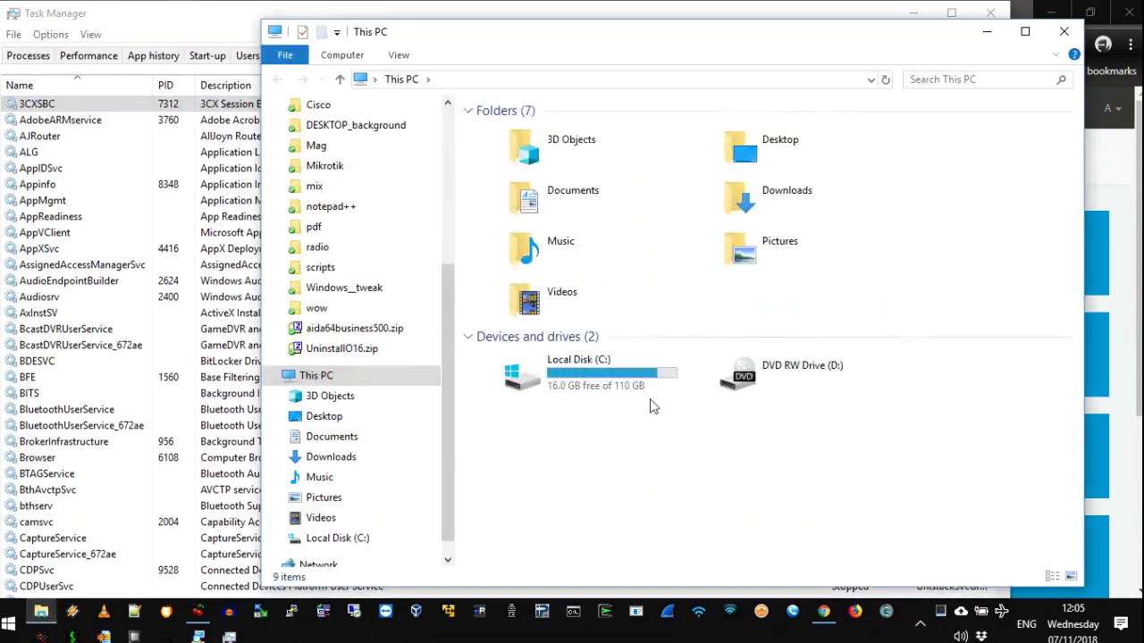
{"action": "double_click", "coordinate": [565, 391]}
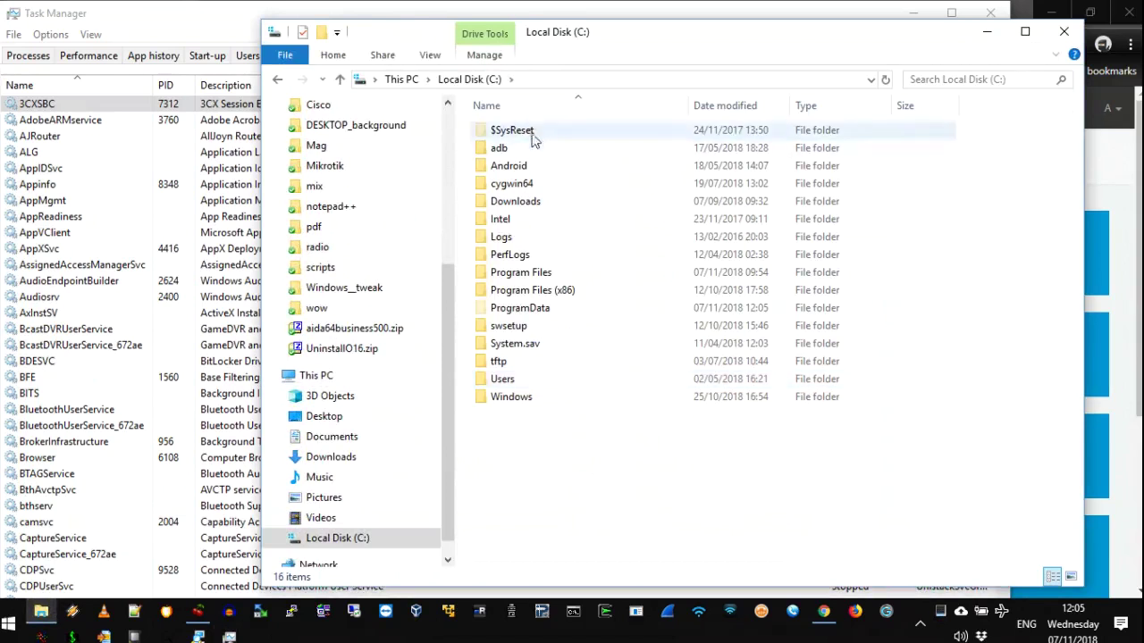
{"action": "double_click", "coordinate": [534, 311]}
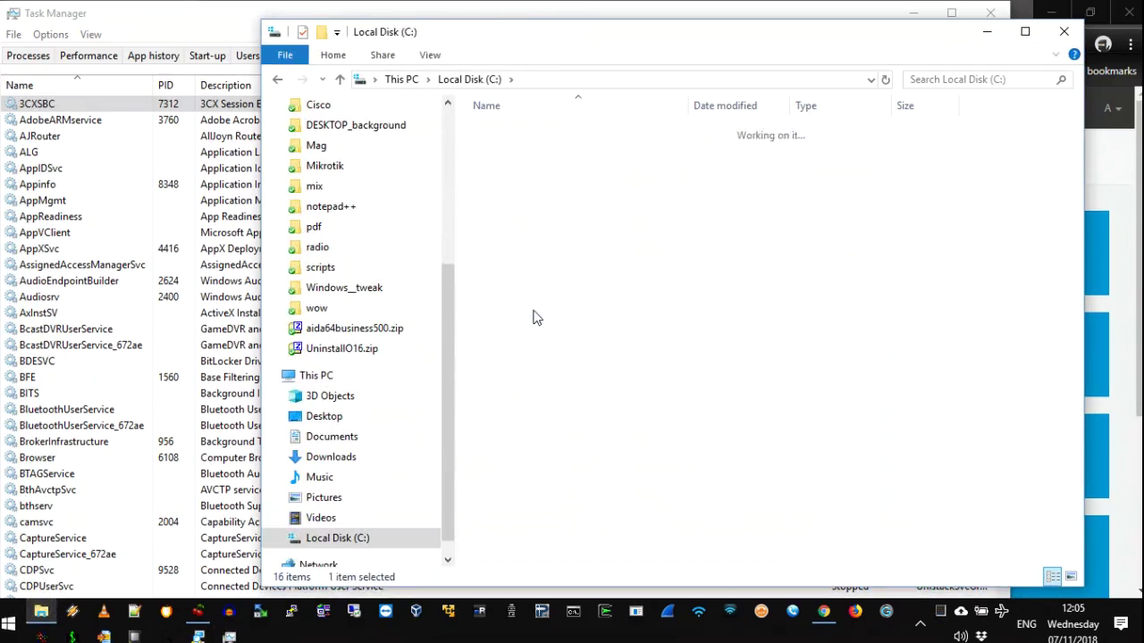
{"action": "left_click", "coordinate": [514, 170]}
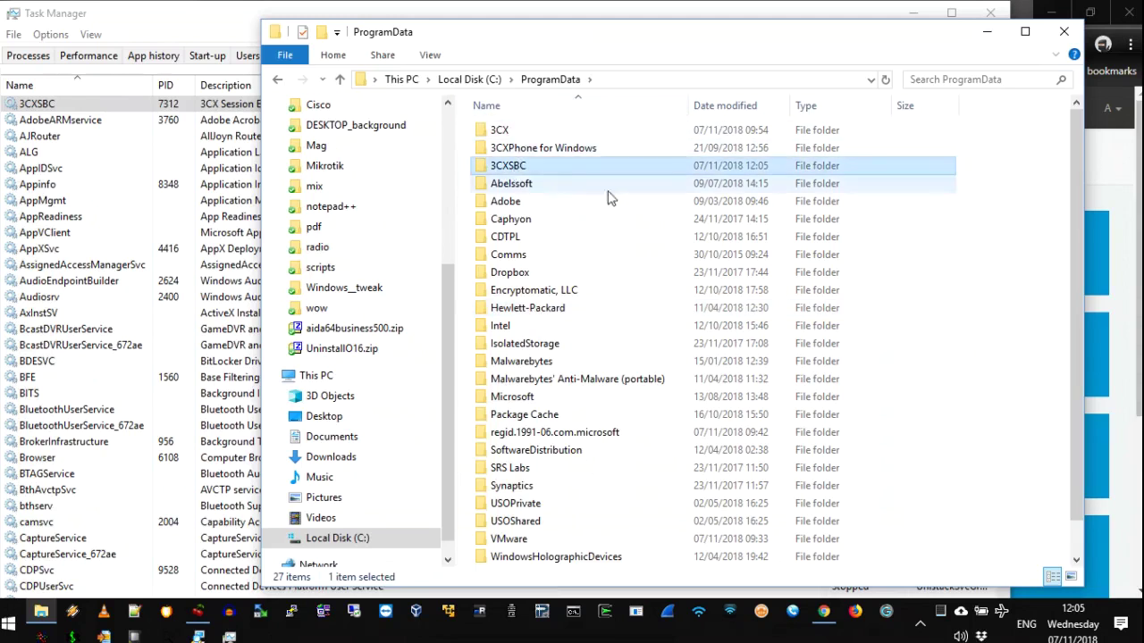
{"action": "double_click", "coordinate": [514, 170]}
{"action": "double_click", "coordinate": [505, 131]}
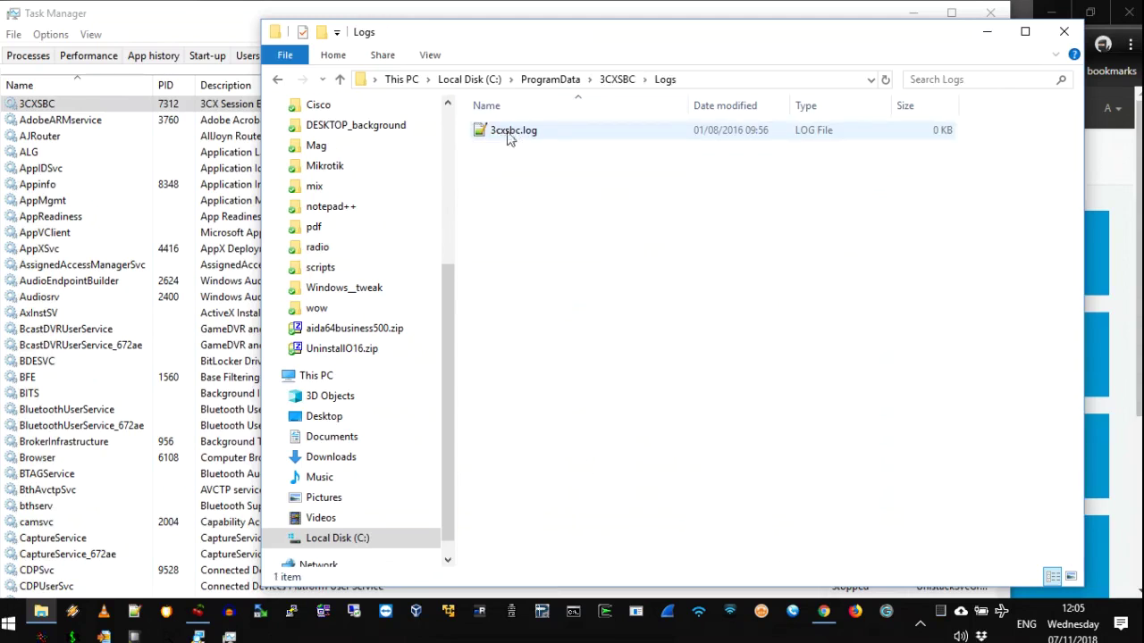
{"action": "left_click", "coordinate": [278, 84]}
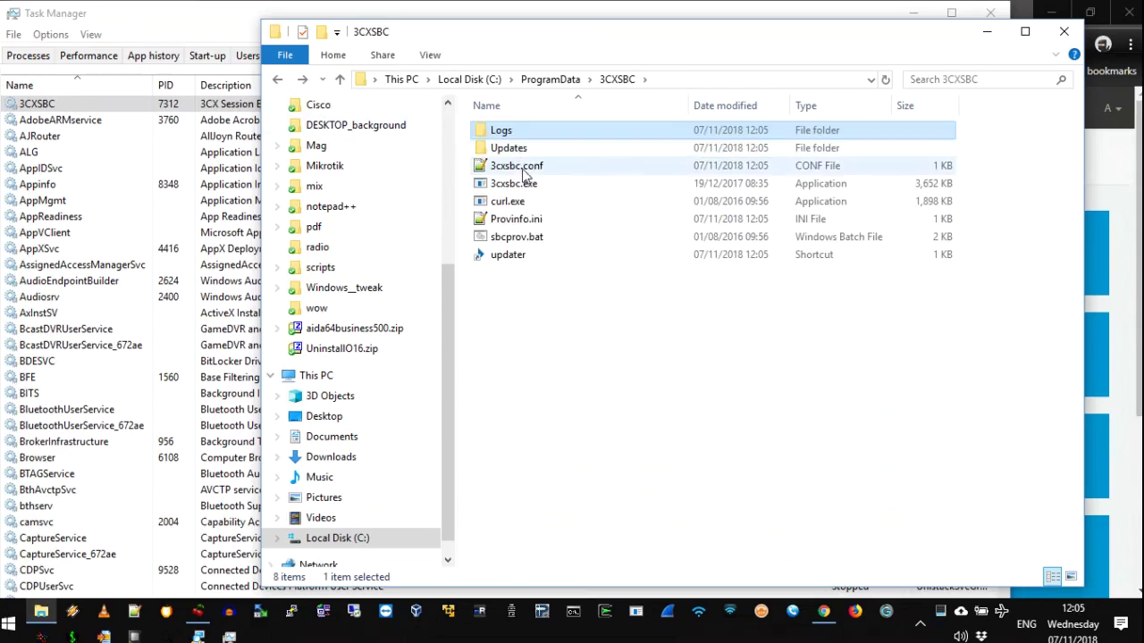
- Open the 3cxsbc.conf file from the 3CXSBC folder in Notepad++
{"action": "left_click", "coordinate": [511, 170]}
{"action": "right_click", "coordinate": [507, 170]}
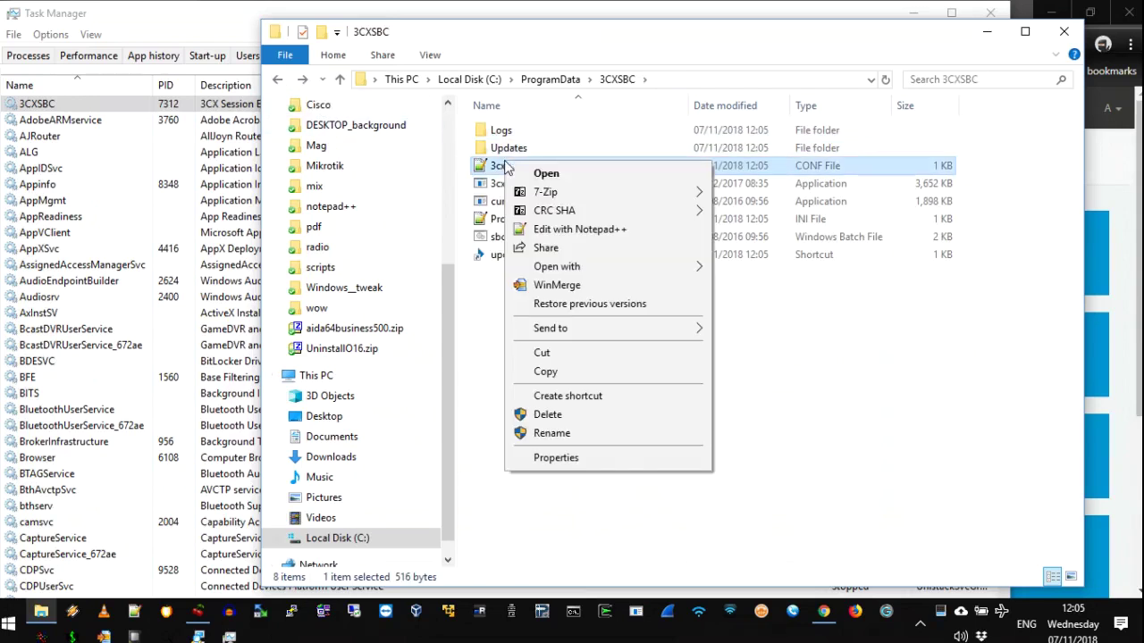
{"action": "left_click", "coordinate": [555, 231]}
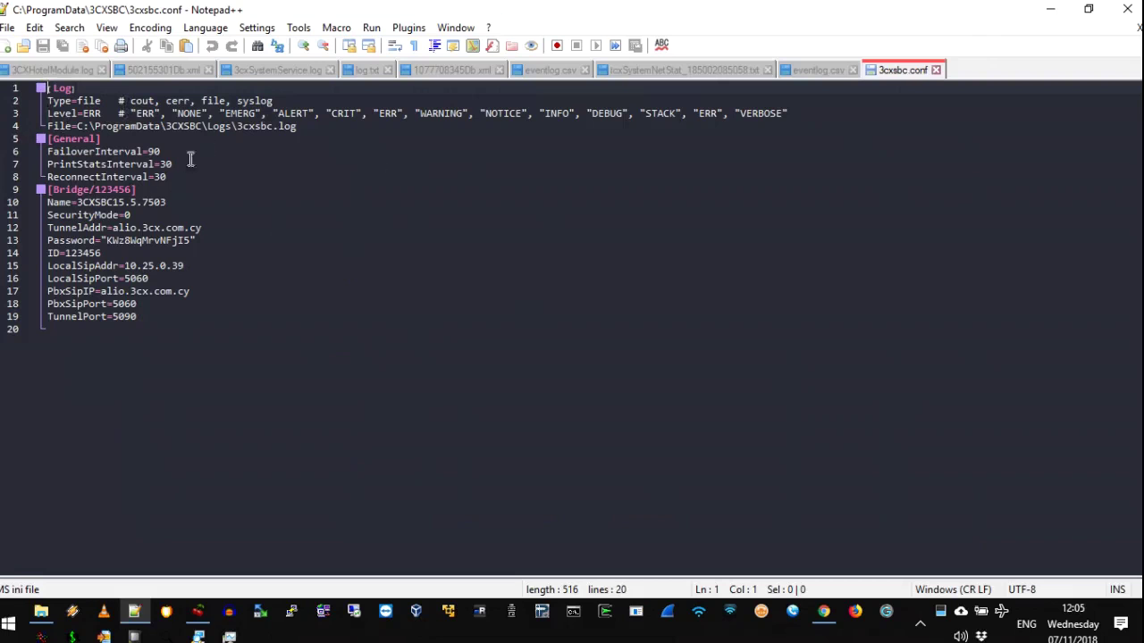
- Examine the log level options, log file path and Bridge connection settings in 3cxsbc.conf
{"action": "left_click_drag", "start_coordinate": [82, 114], "coordinate": [105, 108]}
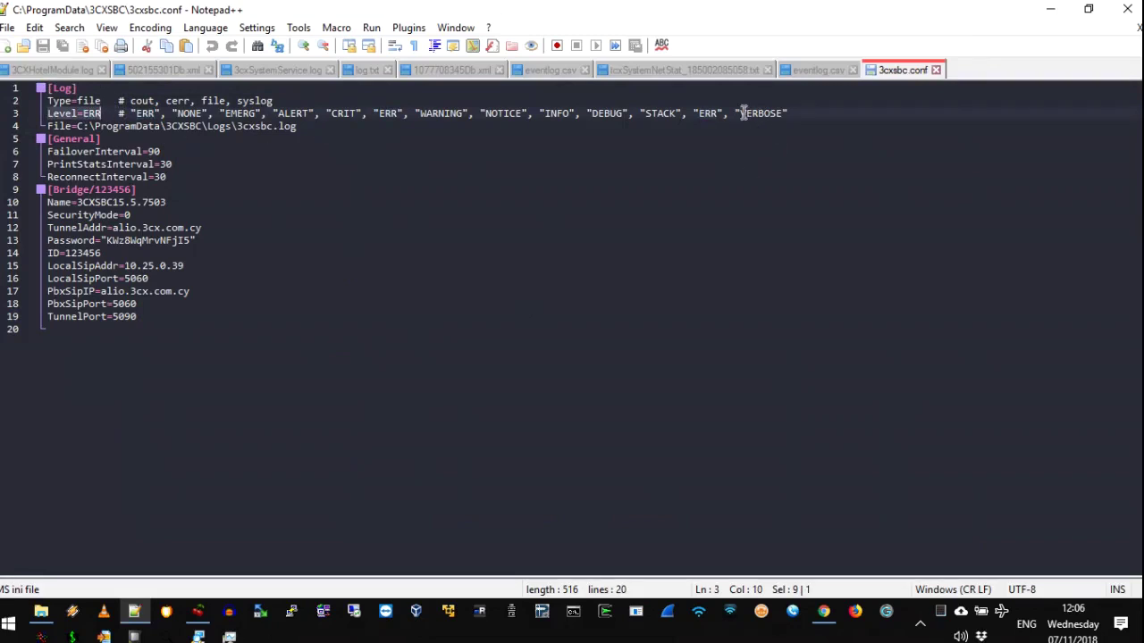
{"action": "left_click_drag", "start_coordinate": [743, 112], "coordinate": [776, 113]}
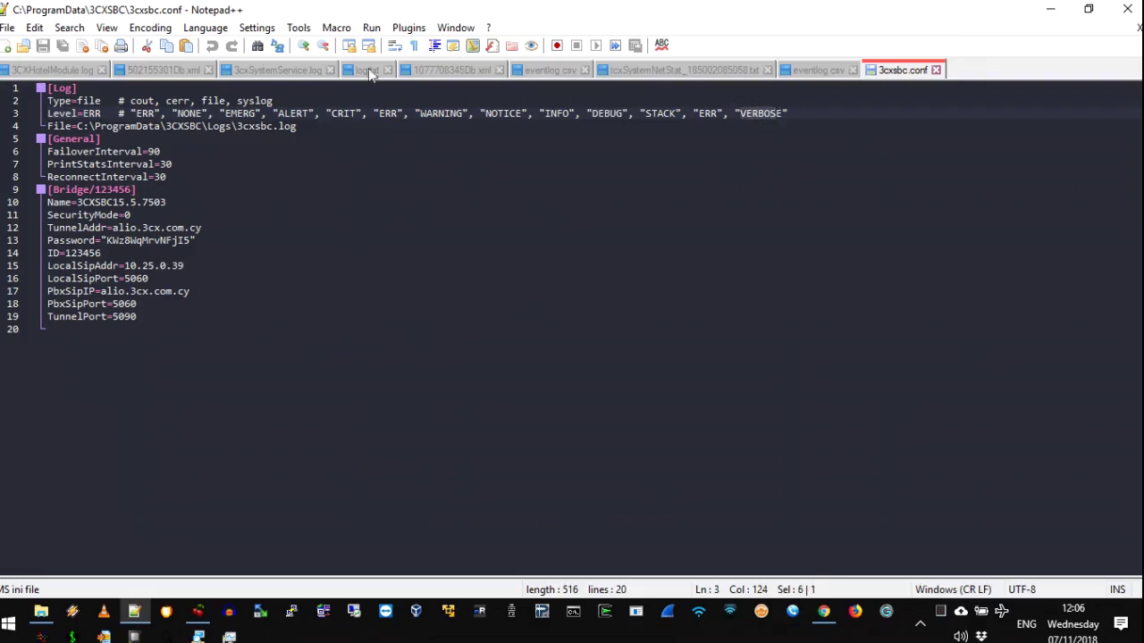
{"action": "left_click", "coordinate": [66, 114]}
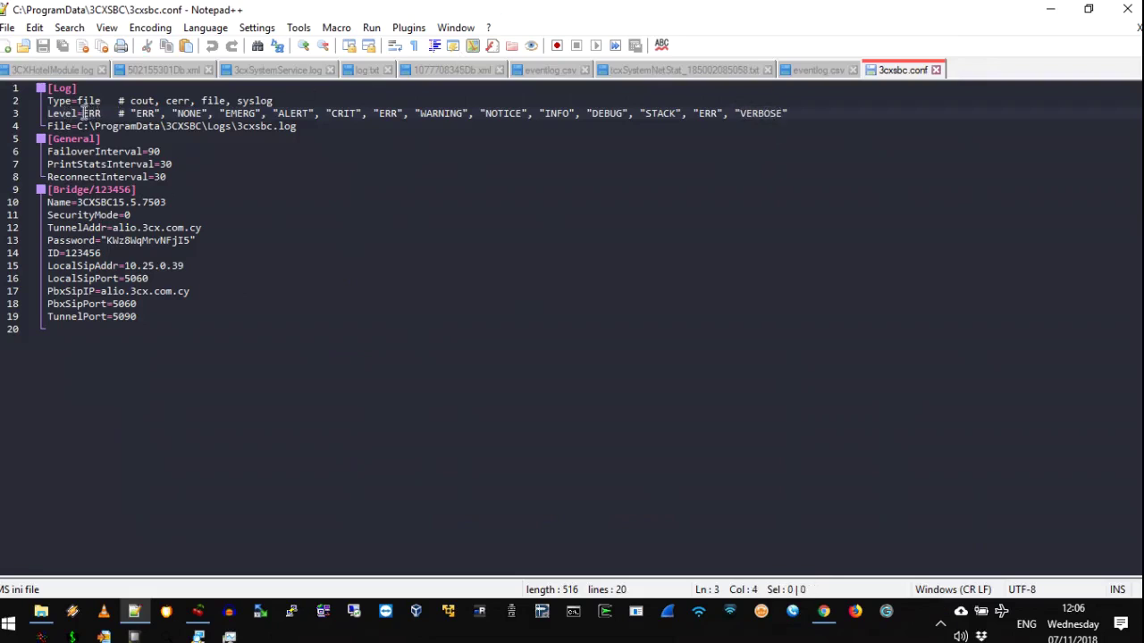
{"action": "double_click", "coordinate": [87, 113]}
{"action": "left_click_drag", "start_coordinate": [89, 126], "coordinate": [302, 131]}
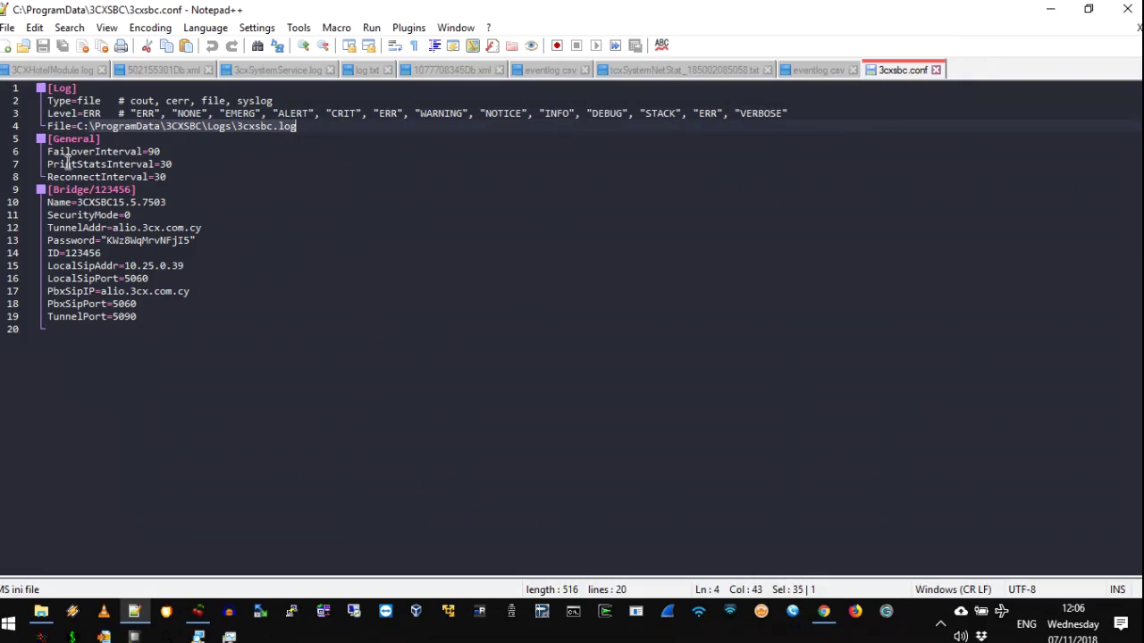
{"action": "left_click_drag", "start_coordinate": [48, 202], "coordinate": [169, 314]}
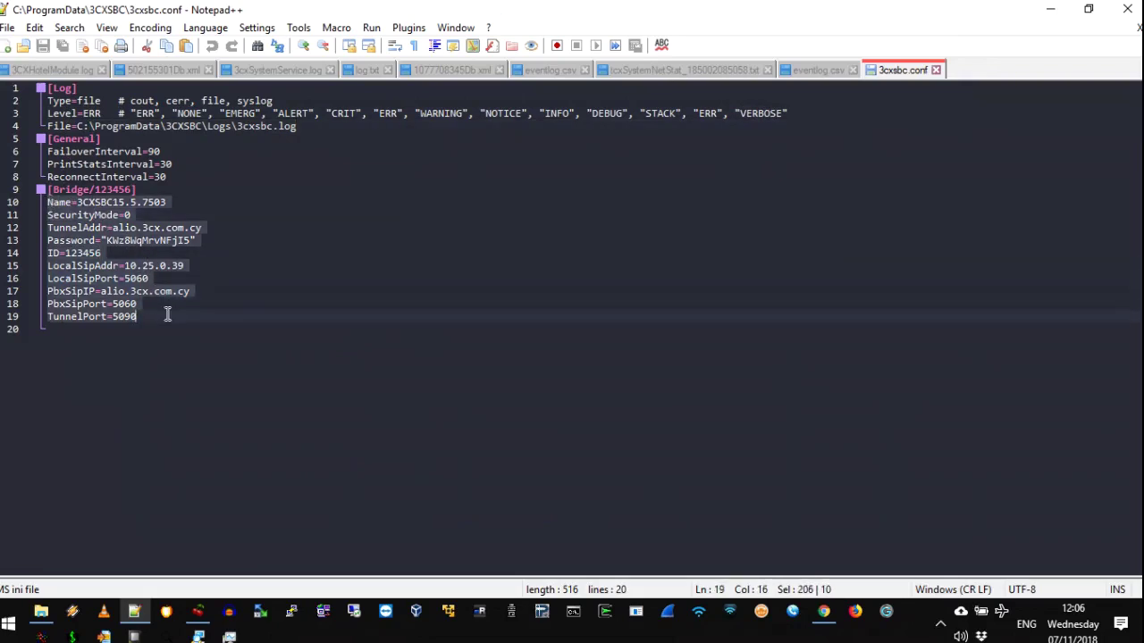
{"action": "left_click", "coordinate": [265, 344]}
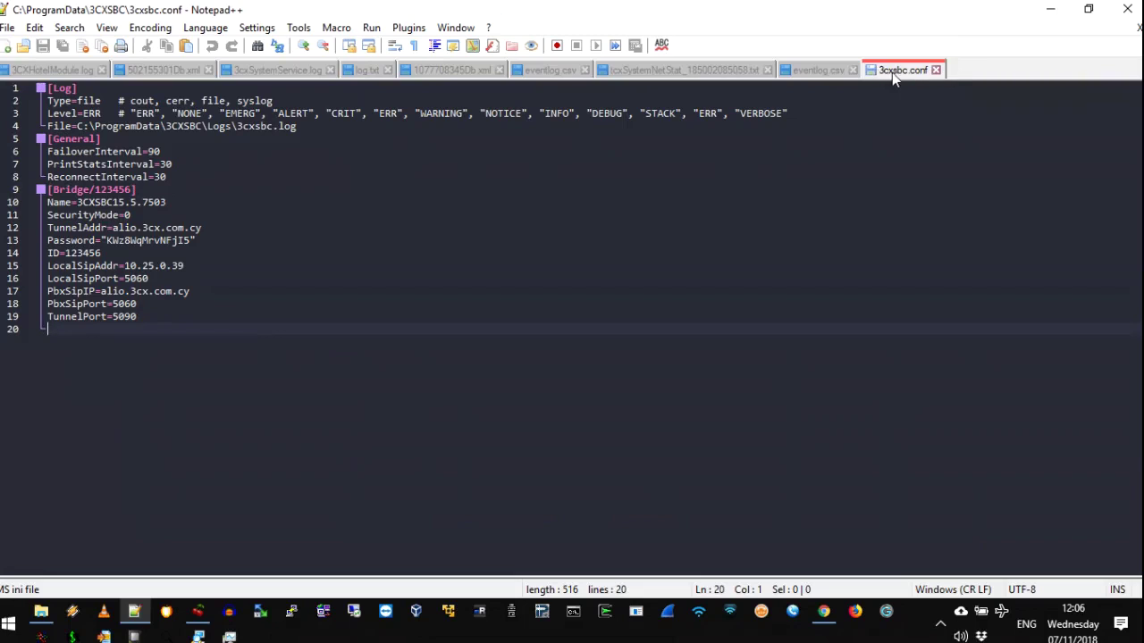
- Put away the Notepad++, Task Manager and File Explorer windows to return to the 3CX management console
{"action": "left_click", "coordinate": [1051, 9]}
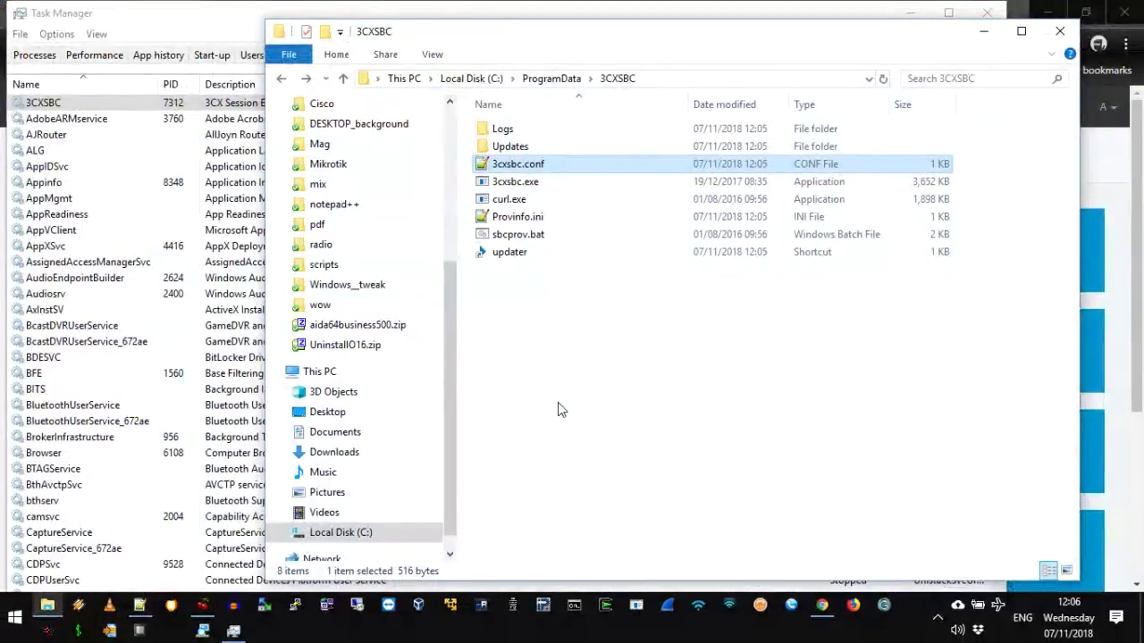
{"action": "left_click", "coordinate": [737, 403]}
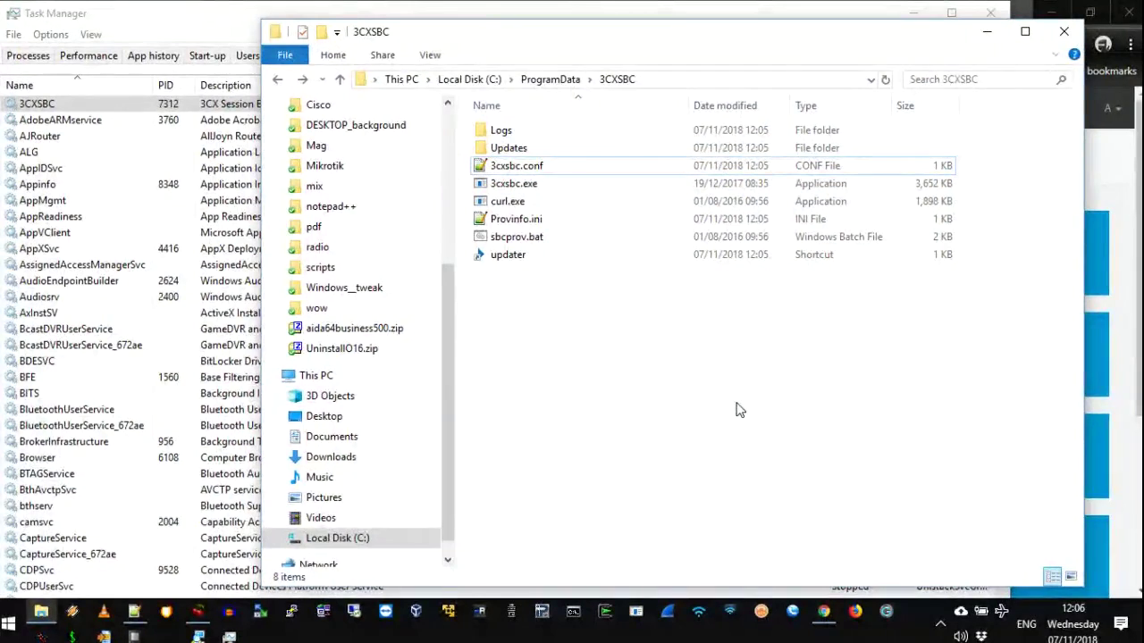
{"action": "left_click", "coordinate": [639, 11]}
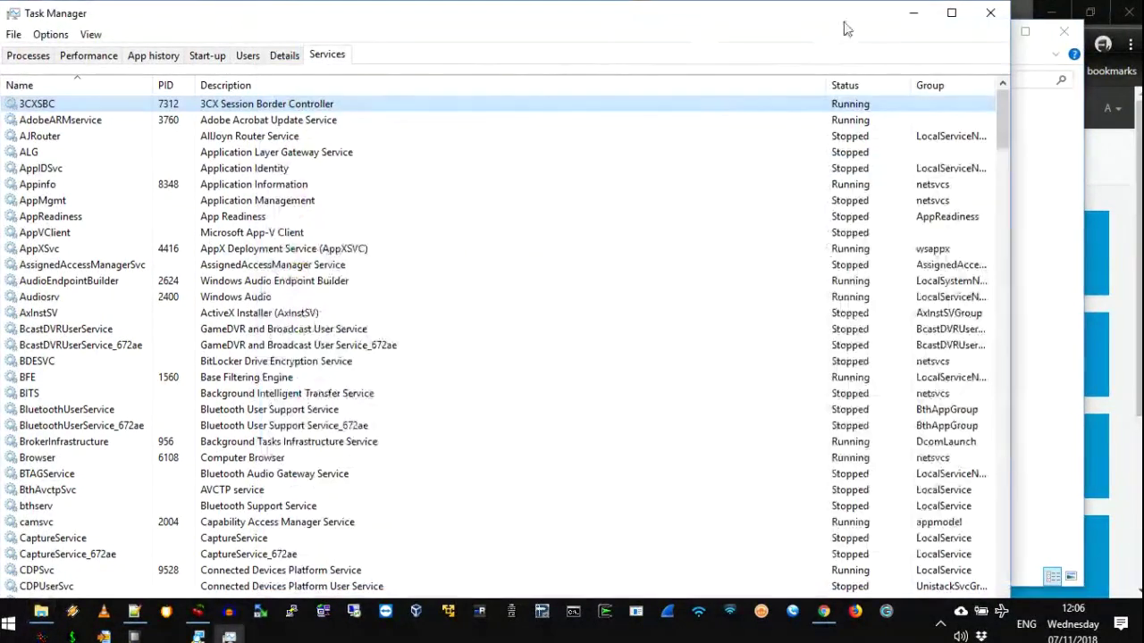
{"action": "left_click", "coordinate": [913, 13]}
{"action": "left_click", "coordinate": [950, 28]}
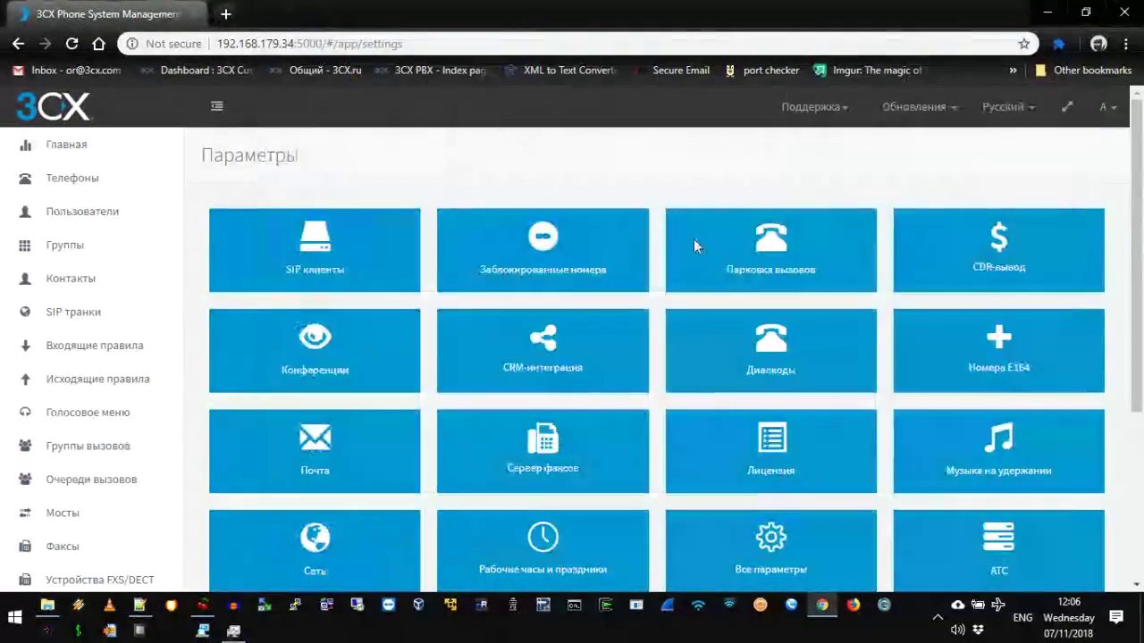
- Look over the dashboard and the extensions list, and examine the list of provisioned phones
{"action": "left_click", "coordinate": [66, 144]}
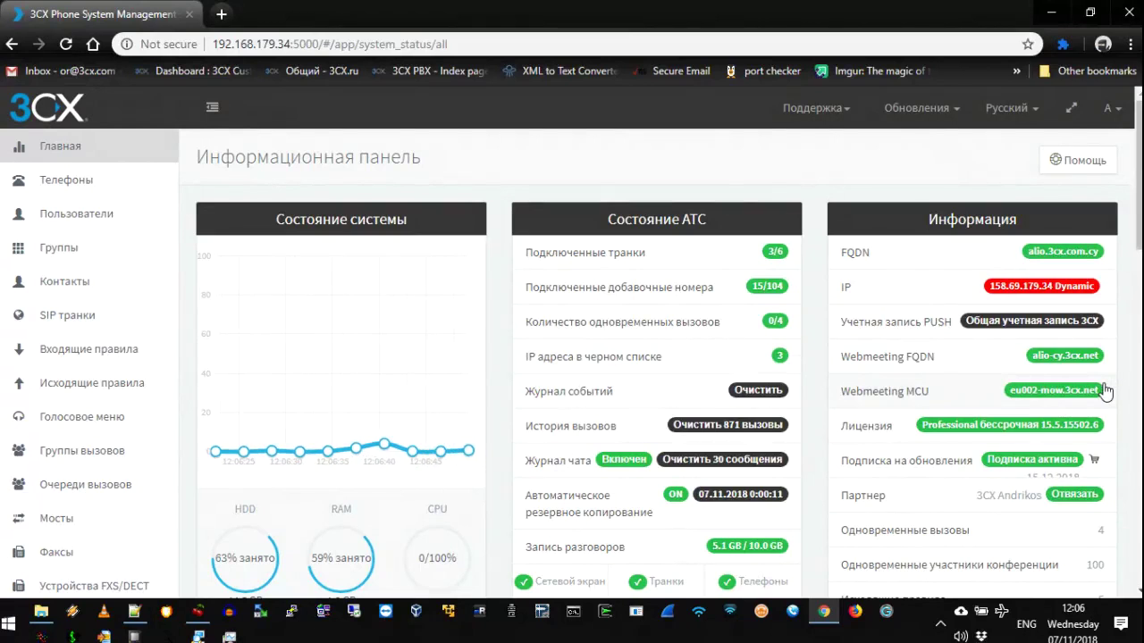
{"action": "left_click", "coordinate": [102, 217]}
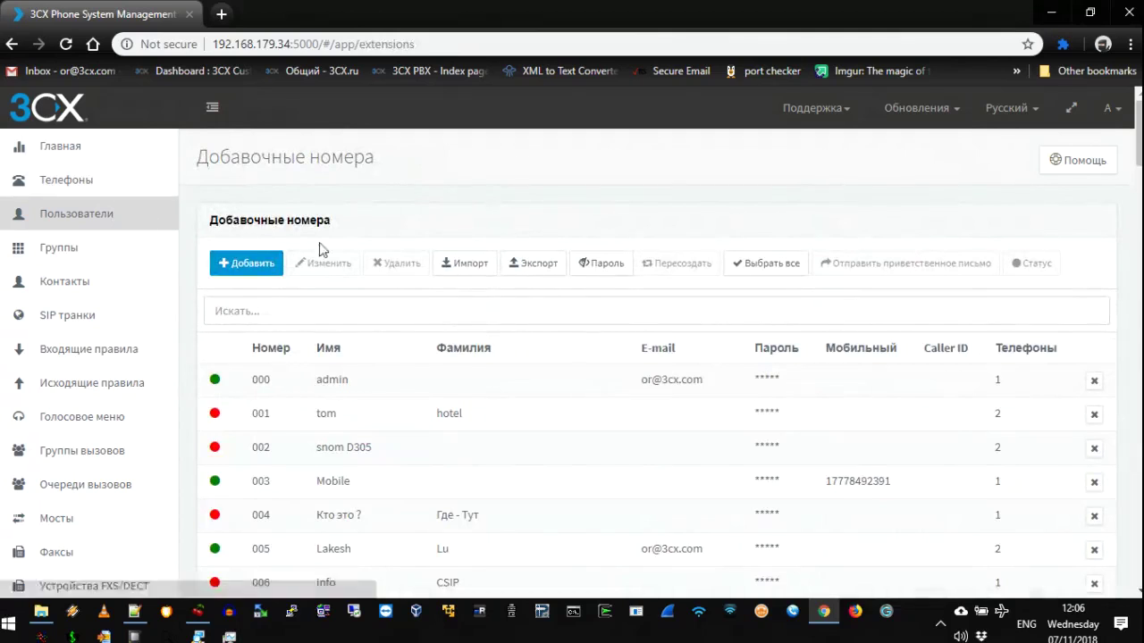
{"action": "left_click", "coordinate": [71, 180]}
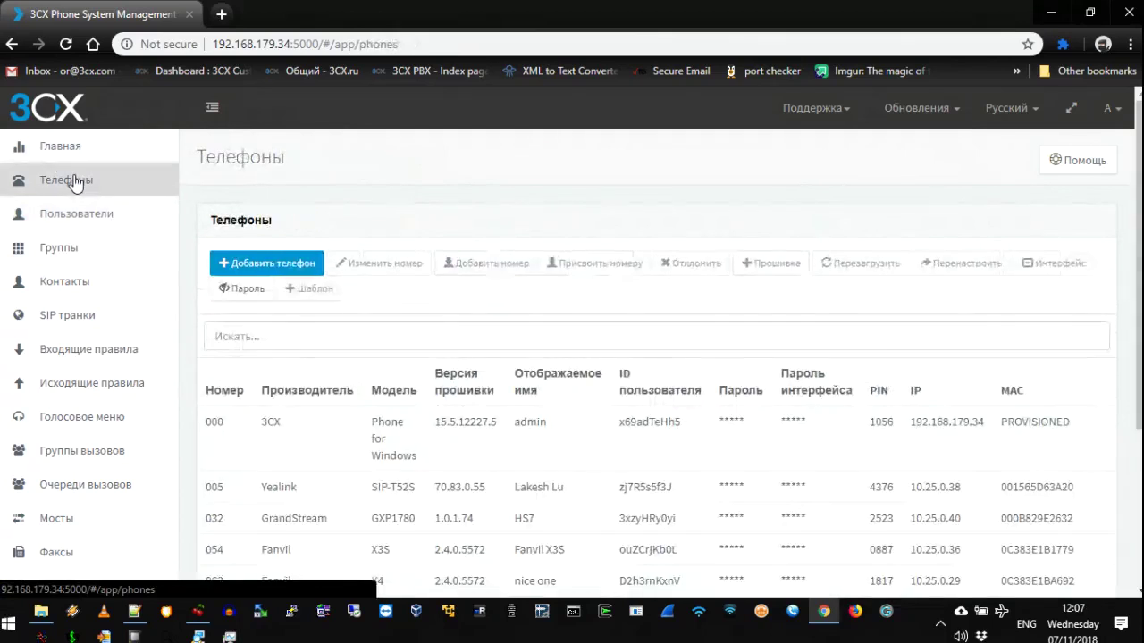
{"action": "scroll", "coordinate": [465, 496], "scroll_direction": "down", "scroll_amount": 1}
{"action": "scroll", "coordinate": [467, 493], "scroll_direction": "up", "scroll_amount": 1}
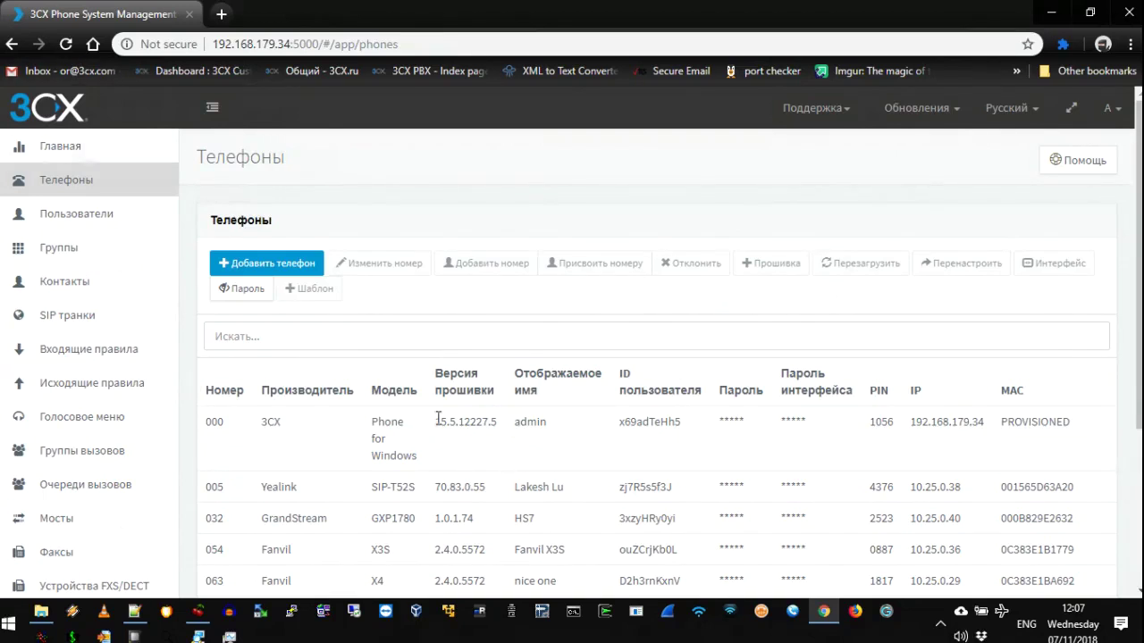
{"action": "scroll", "coordinate": [669, 420], "scroll_direction": "down", "scroll_amount": 3}
{"action": "scroll", "coordinate": [631, 417], "scroll_direction": "up", "scroll_amount": 3}
- Search Google for "pnp 3cx" in a new browser tab
{"action": "left_click", "coordinate": [222, 14]}
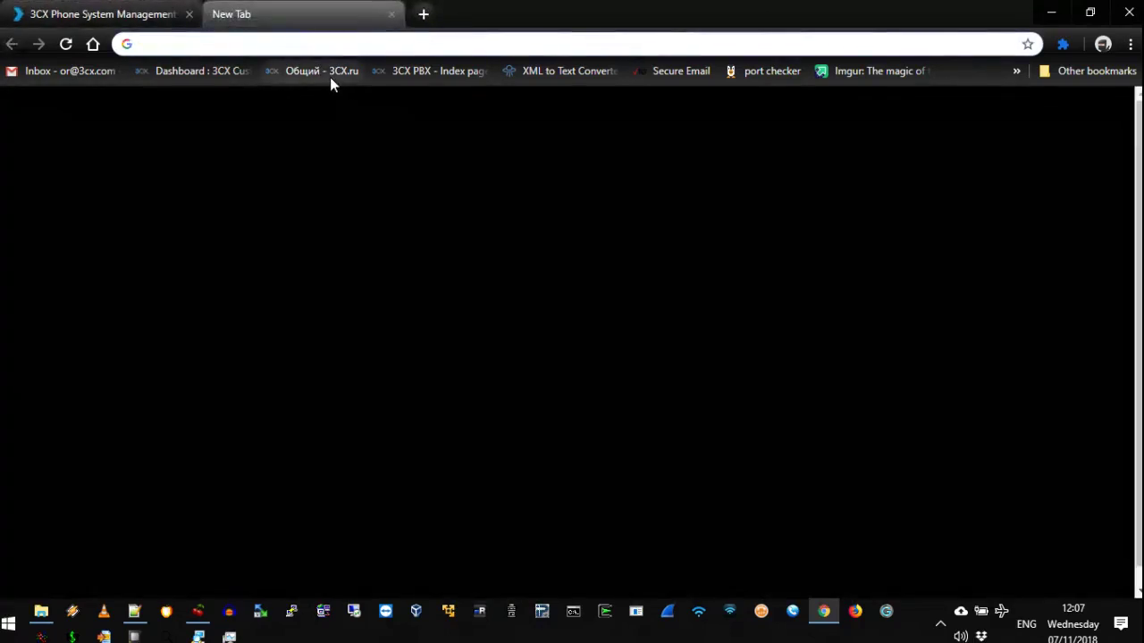
{"action": "type", "text": "pnp "}
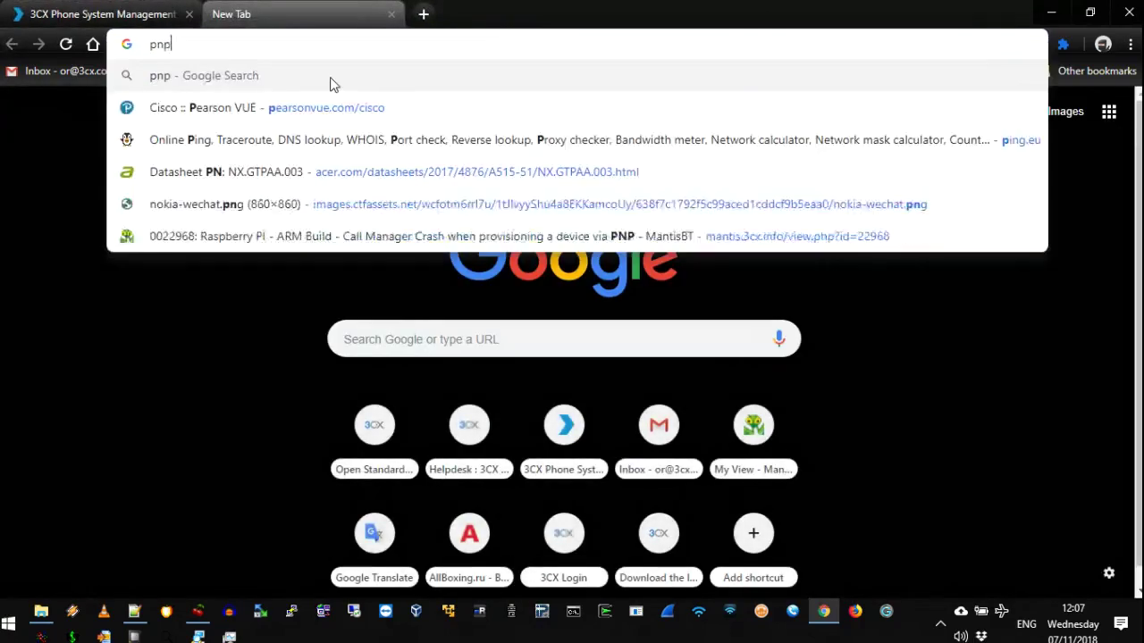
{"action": "type", "text": "2cx"}
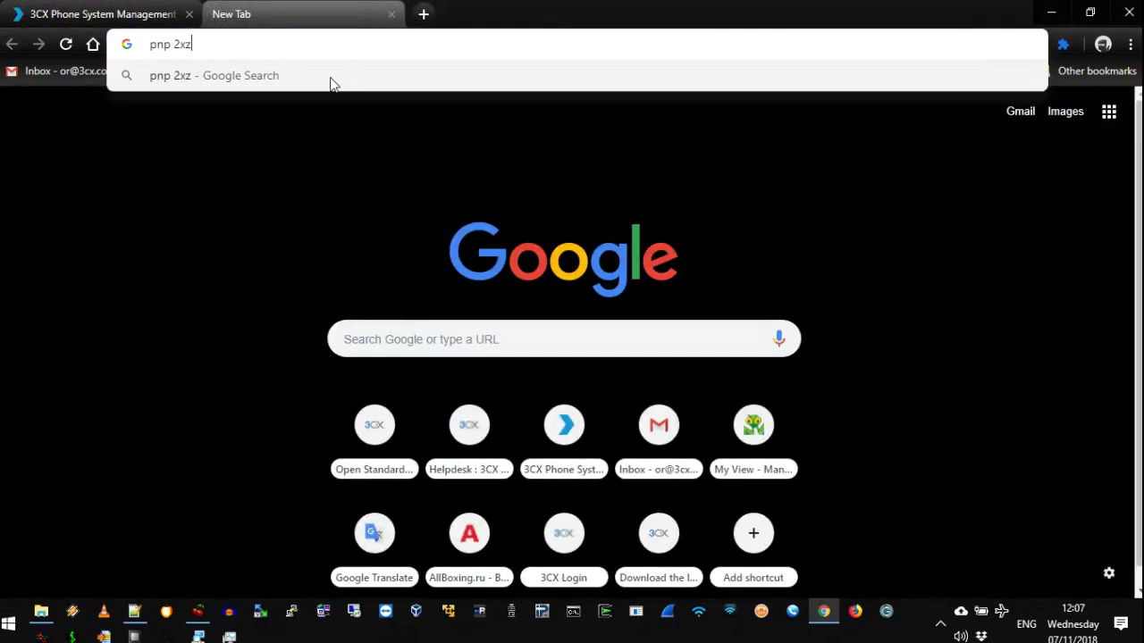
{"action": "key", "text": "BackSpace"}
{"action": "key", "text": "BackSpace"}
{"action": "key", "text": "BackSpace"}
{"action": "type", "text": "cx"}
{"action": "key", "text": "BackSpace"}
{"action": "key", "text": "BackSpace"}
{"action": "type", "text": "3cx"}
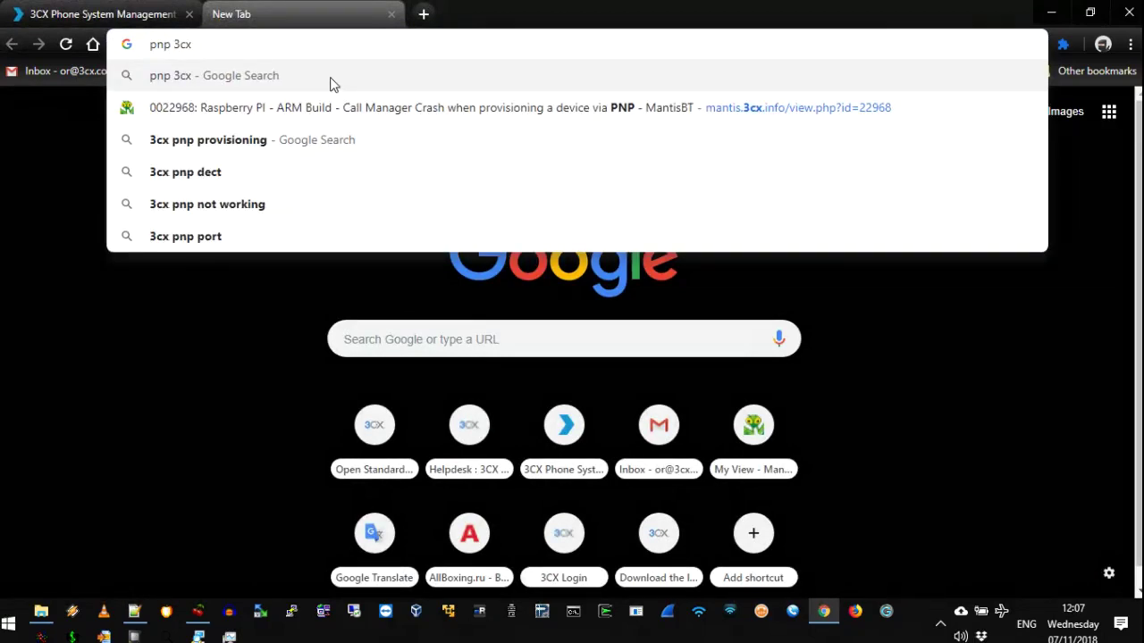
{"action": "key", "text": "Return"}
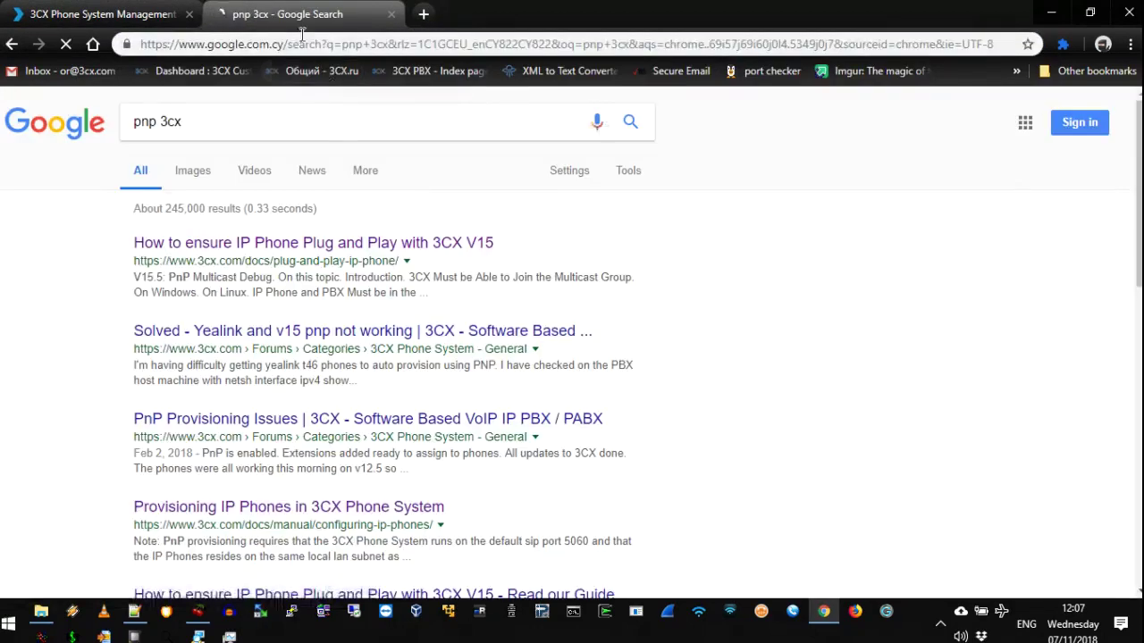
- Open the search result "How to ensure IP Phone Plug and Play with 3CX V15" in a separate tab and check its page address
{"action": "middle_click", "coordinate": [300, 248]}
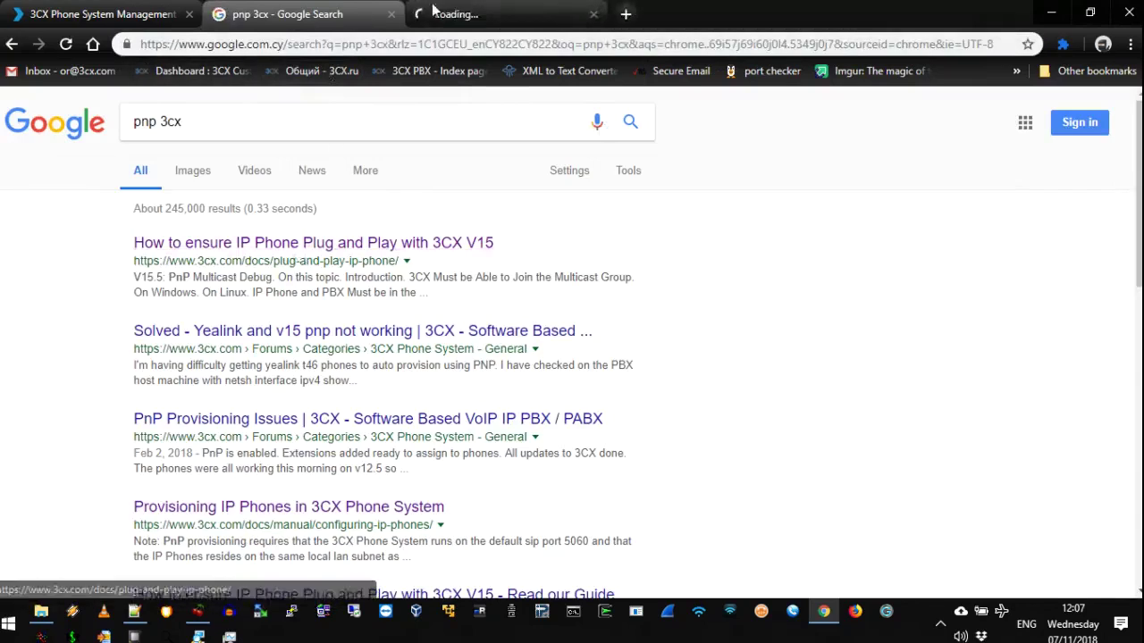
{"action": "key", "text": "ctrl+Tab"}
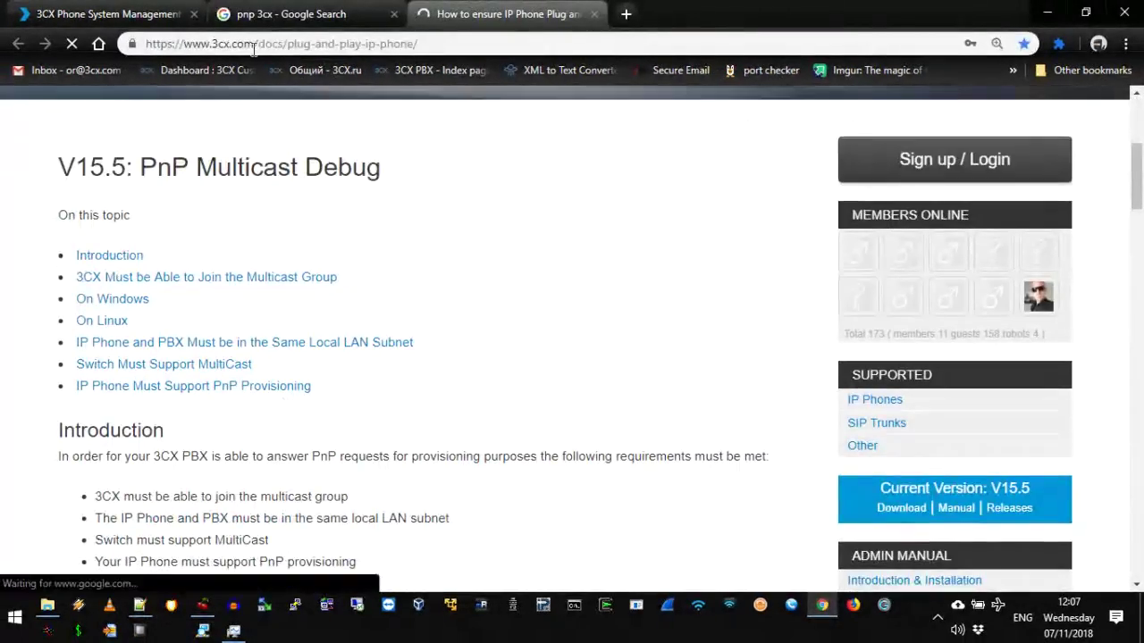
{"action": "left_click", "coordinate": [266, 51]}
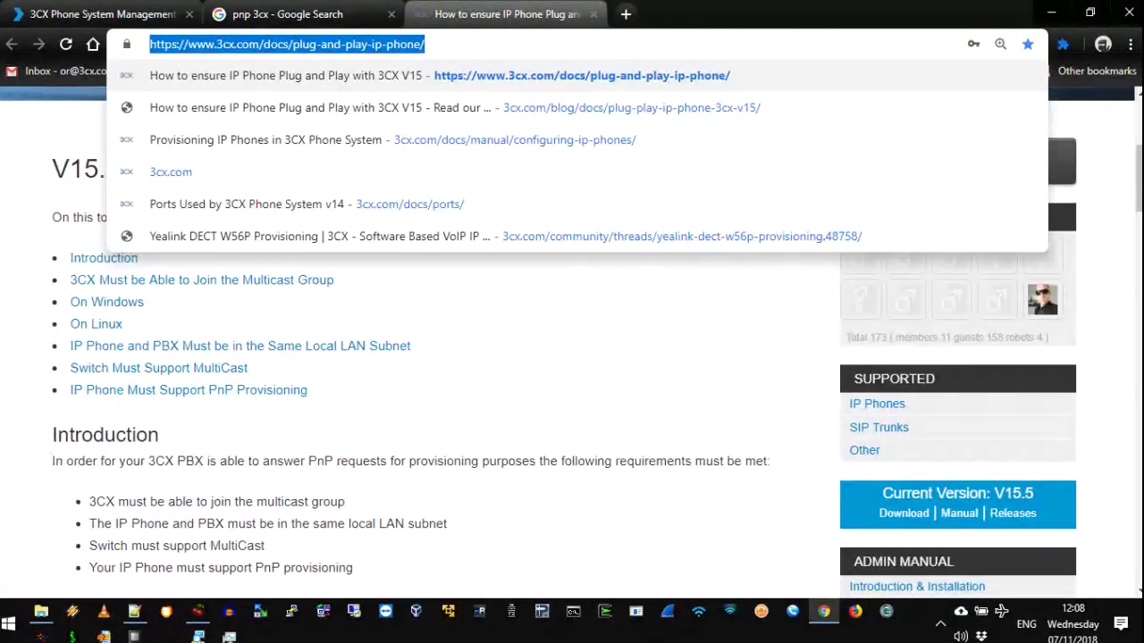
{"action": "left_click", "coordinate": [416, 487]}
- Copy the command "Netsh interface ipv4 show join" from the guide's On Windows section
{"action": "scroll", "coordinate": [420, 487], "scroll_direction": "down", "scroll_amount": 4}
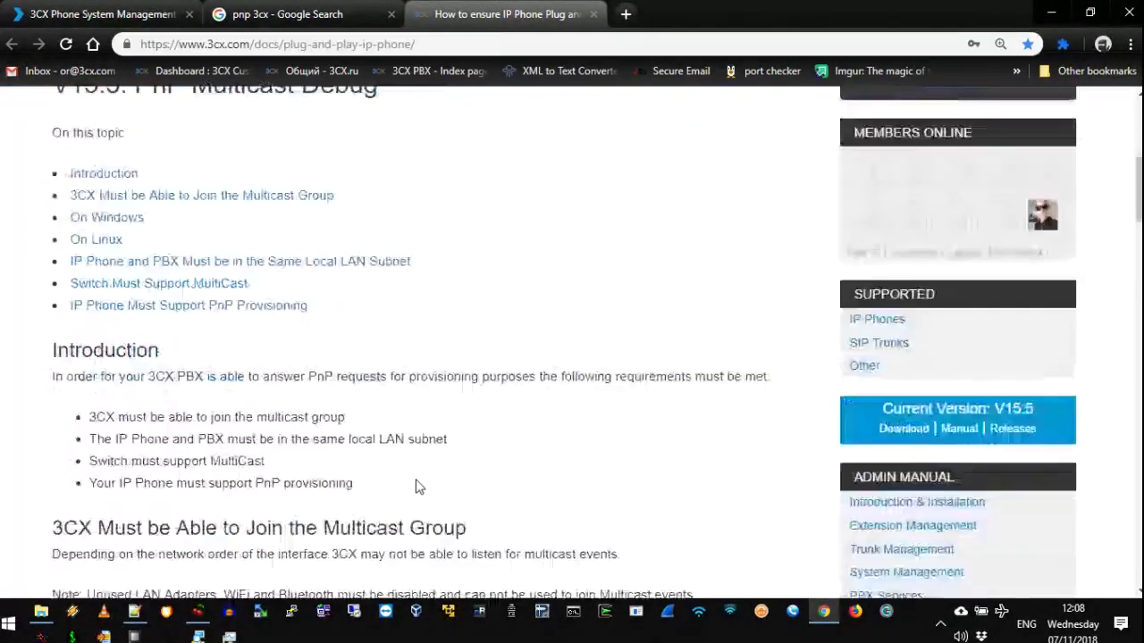
{"action": "left_click_drag", "start_coordinate": [629, 412], "coordinate": [79, 434]}
{"action": "right_click", "coordinate": [70, 436]}
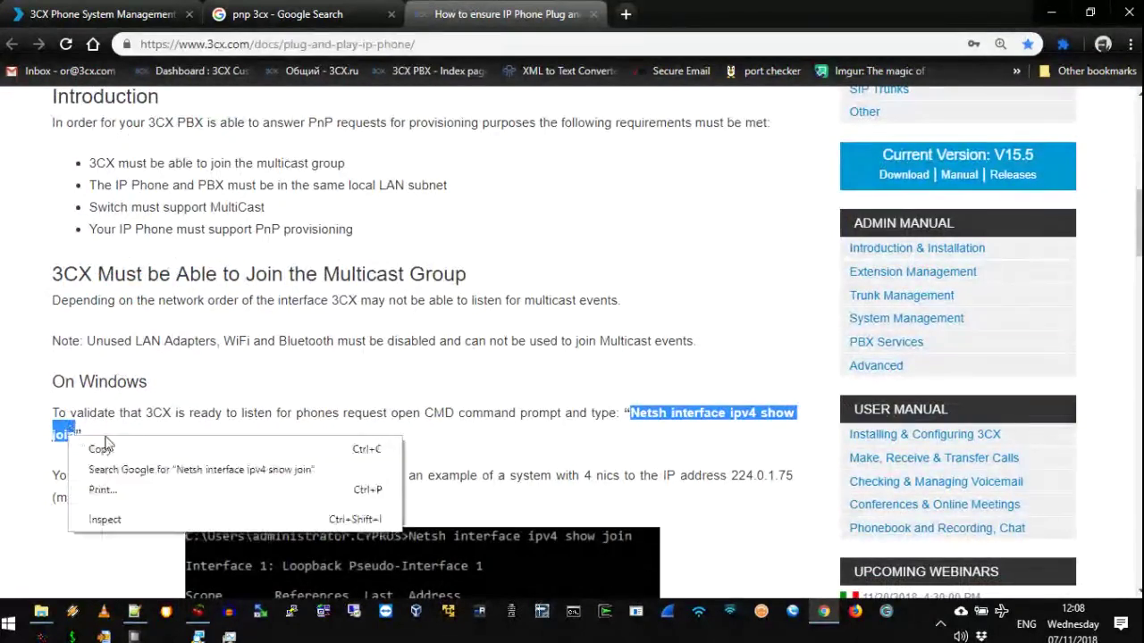
{"action": "left_click", "coordinate": [122, 457]}
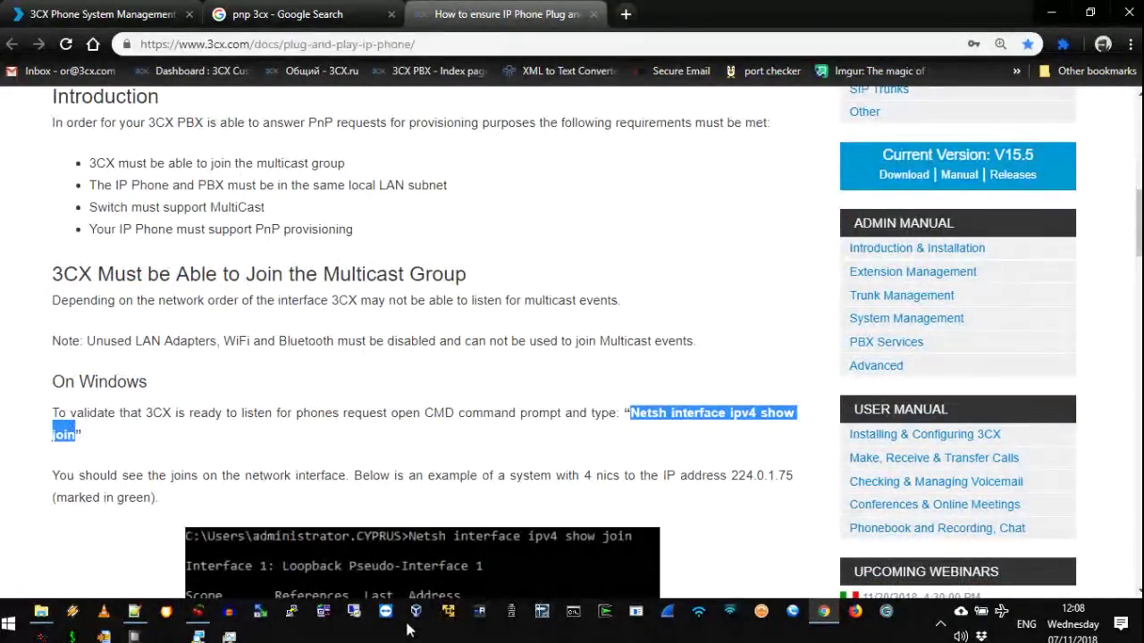
- Switch to mRemoteNG, connect to 179.34, run "Netsh interface ipv4 show join" in the Command Prompt and highlight 224.0.1.75 under Ethernet0
{"action": "left_click", "coordinate": [480, 616]}
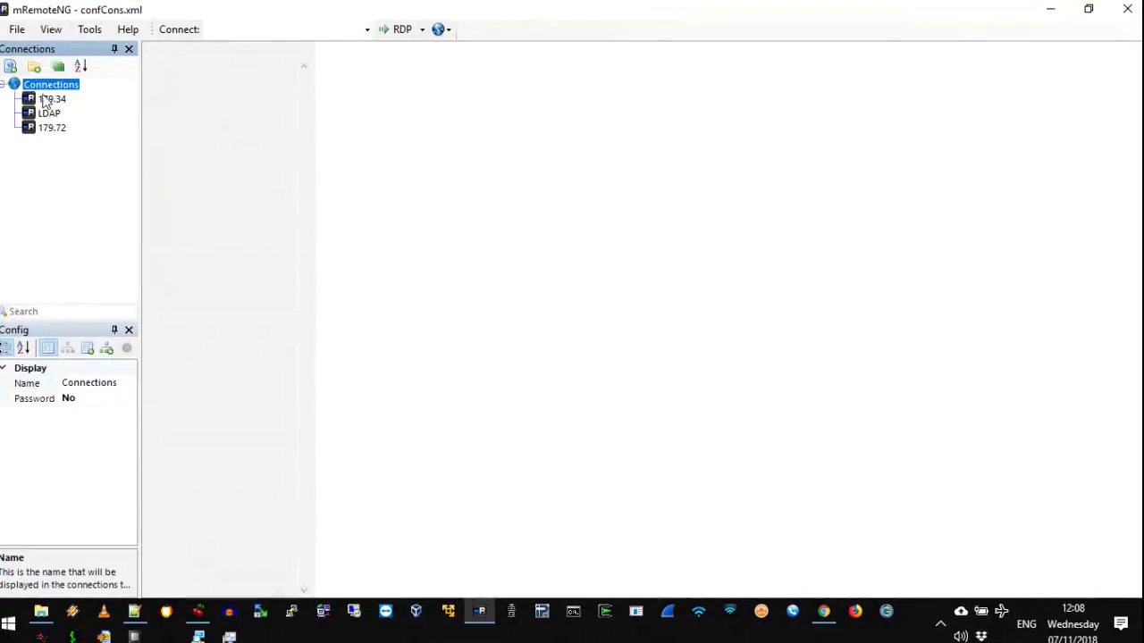
{"action": "double_click", "coordinate": [47, 99]}
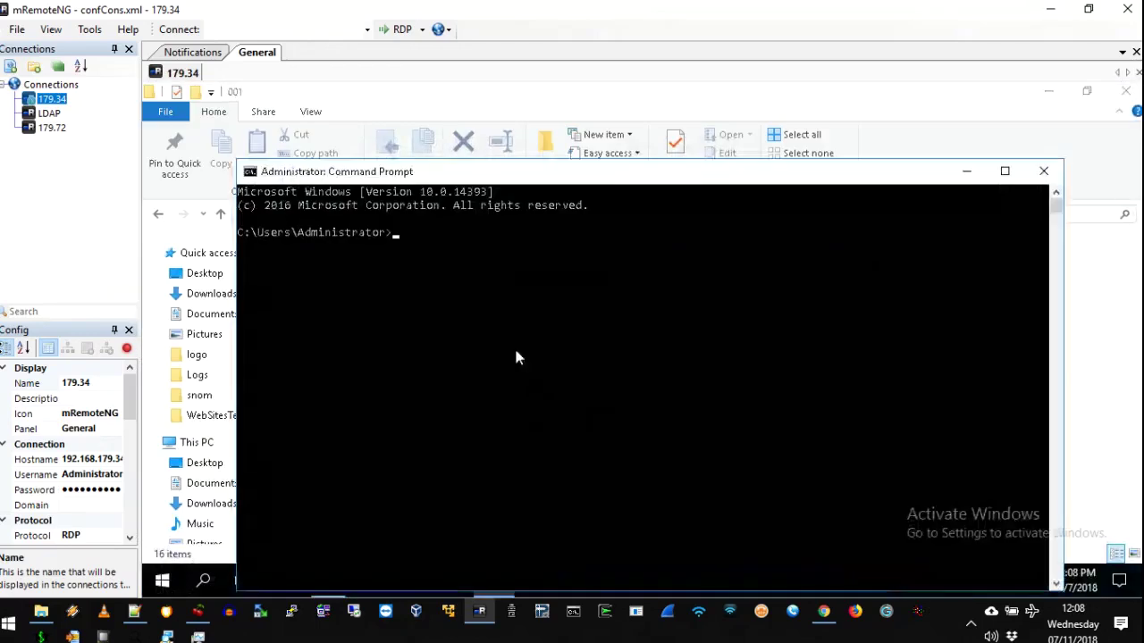
{"action": "key", "text": "ctrl+v"}
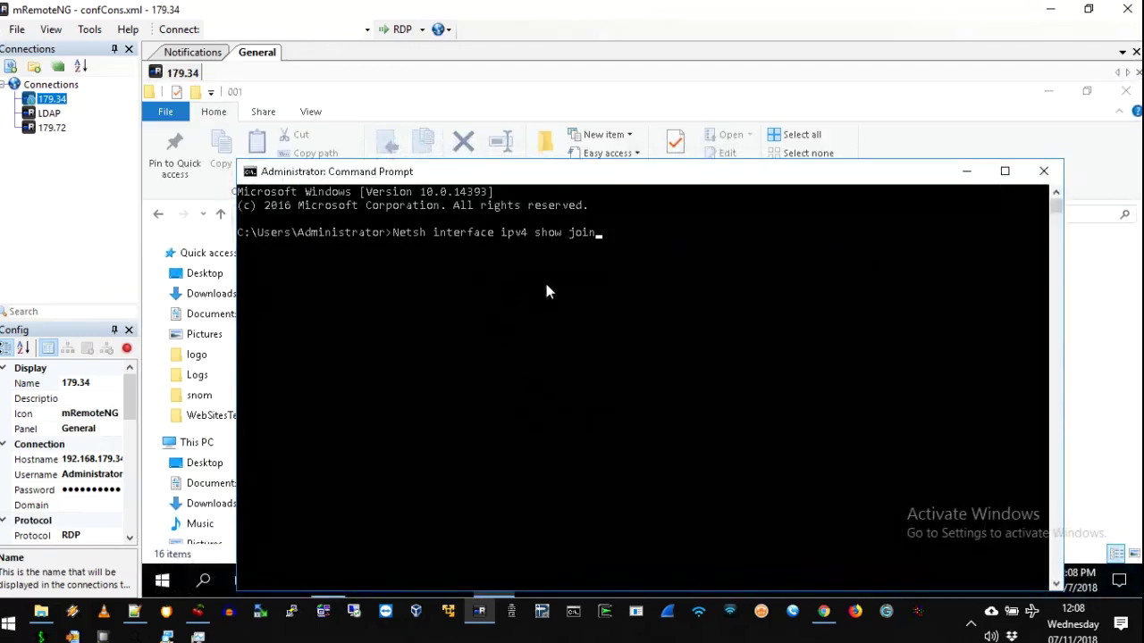
{"action": "key", "text": "Return"}
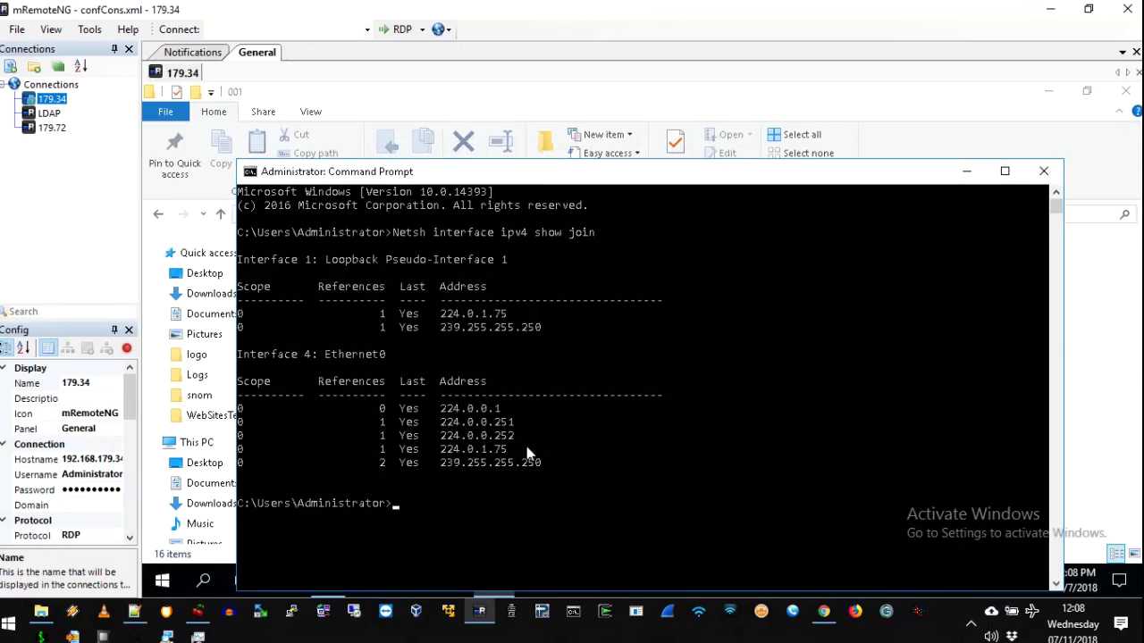
{"action": "left_click_drag", "start_coordinate": [514, 449], "coordinate": [429, 452]}
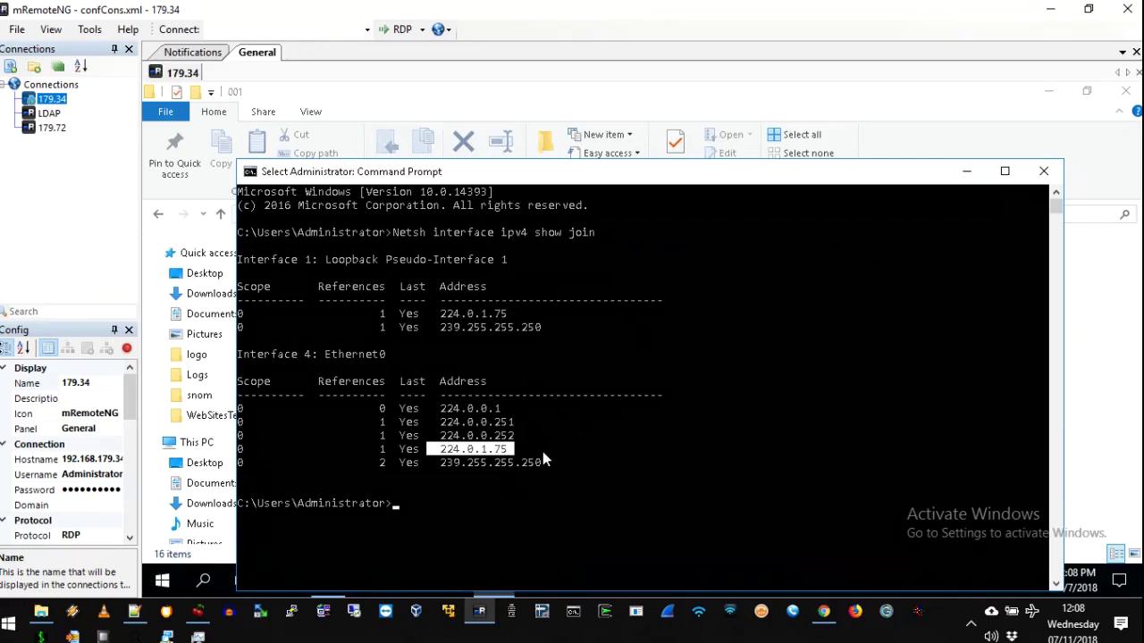
- Put mRemoteNG away, return to the 3CX management console in the browser and reload the phones list
{"action": "left_click", "coordinate": [1050, 9]}
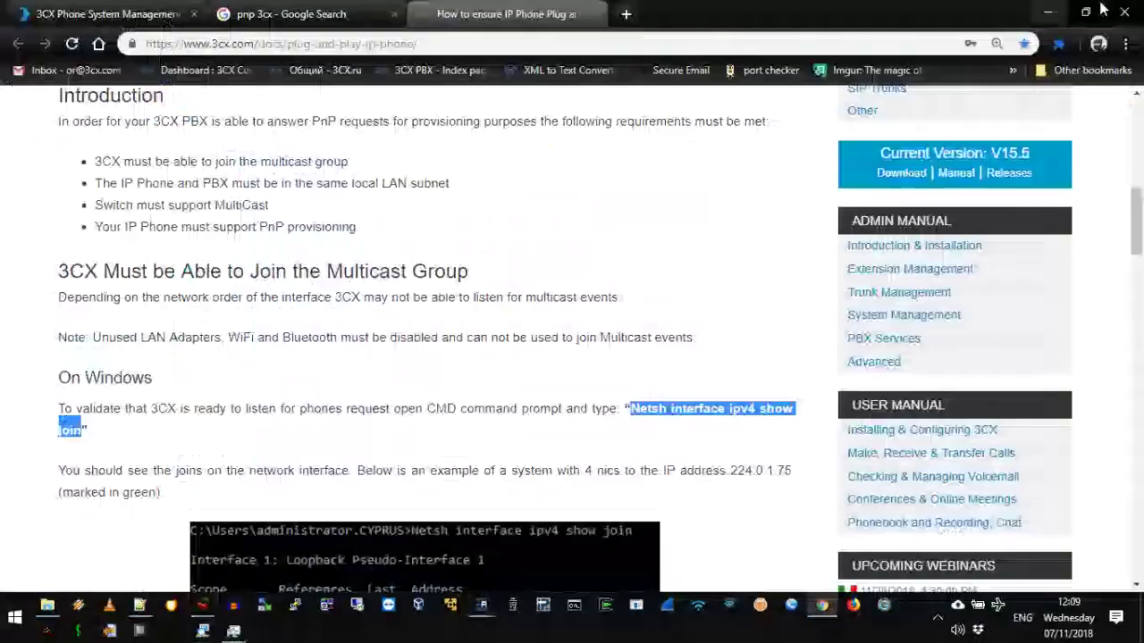
{"action": "left_click", "coordinate": [65, 9]}
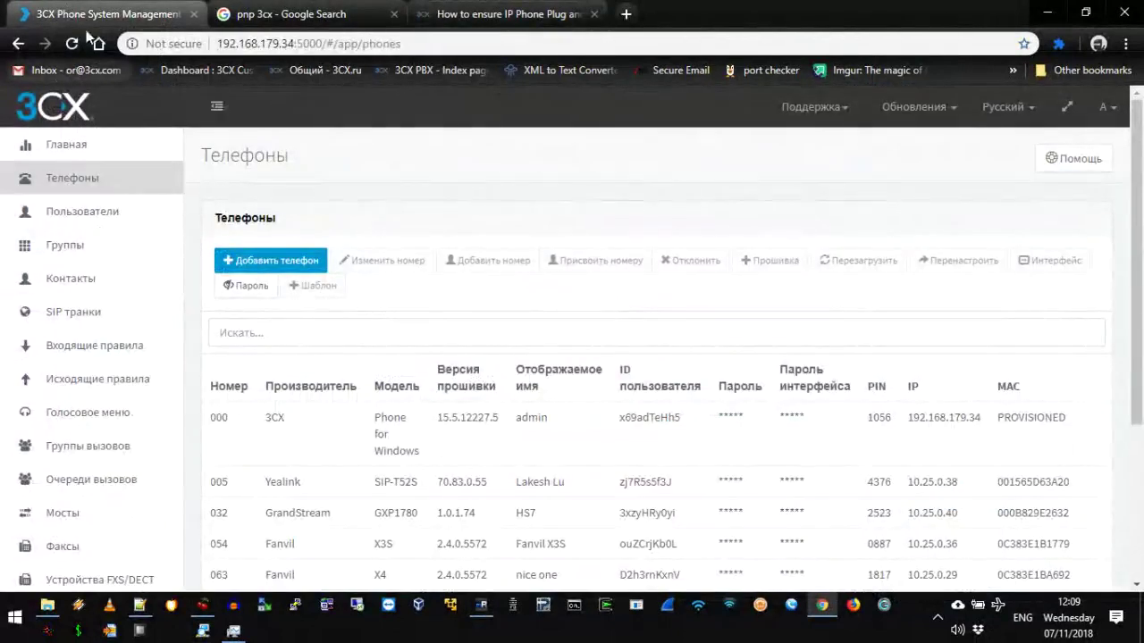
{"action": "left_click", "coordinate": [71, 44]}
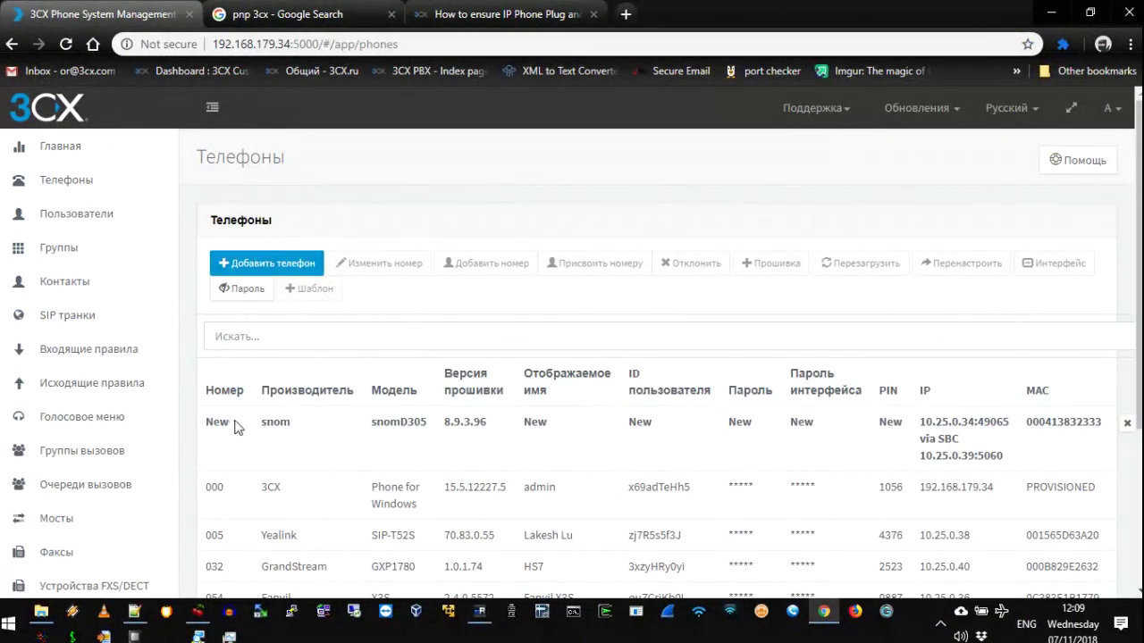
- Select the new snomD305 phone and inspect the SBC address and the phone's own IP address in its entry
{"action": "left_click_drag", "start_coordinate": [239, 426], "coordinate": [851, 450]}
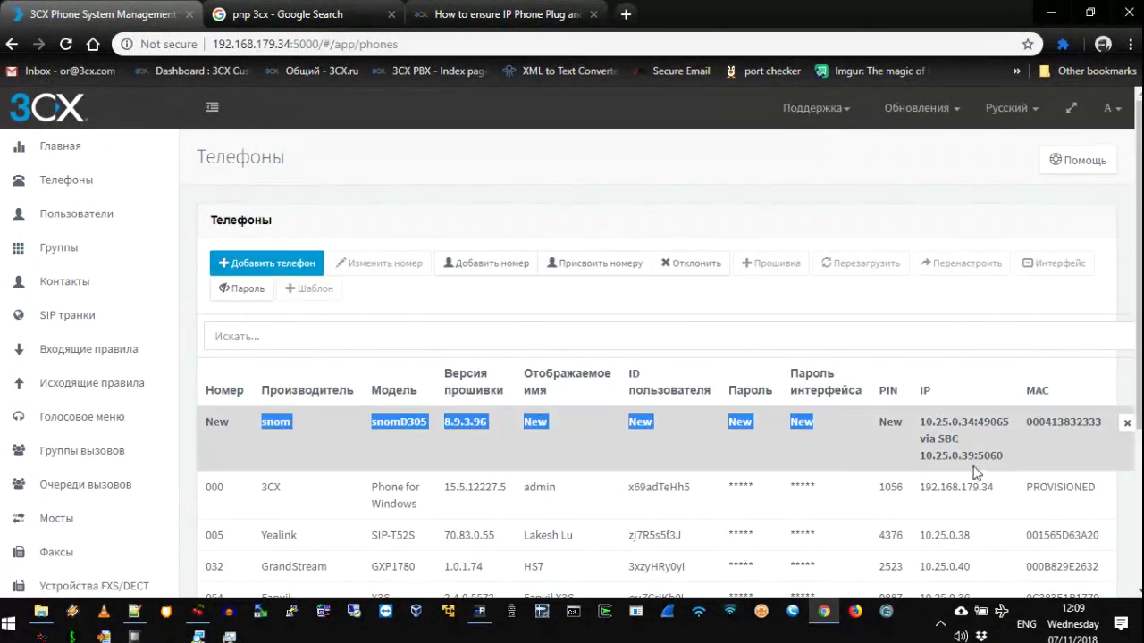
{"action": "left_click_drag", "start_coordinate": [919, 456], "coordinate": [1004, 460]}
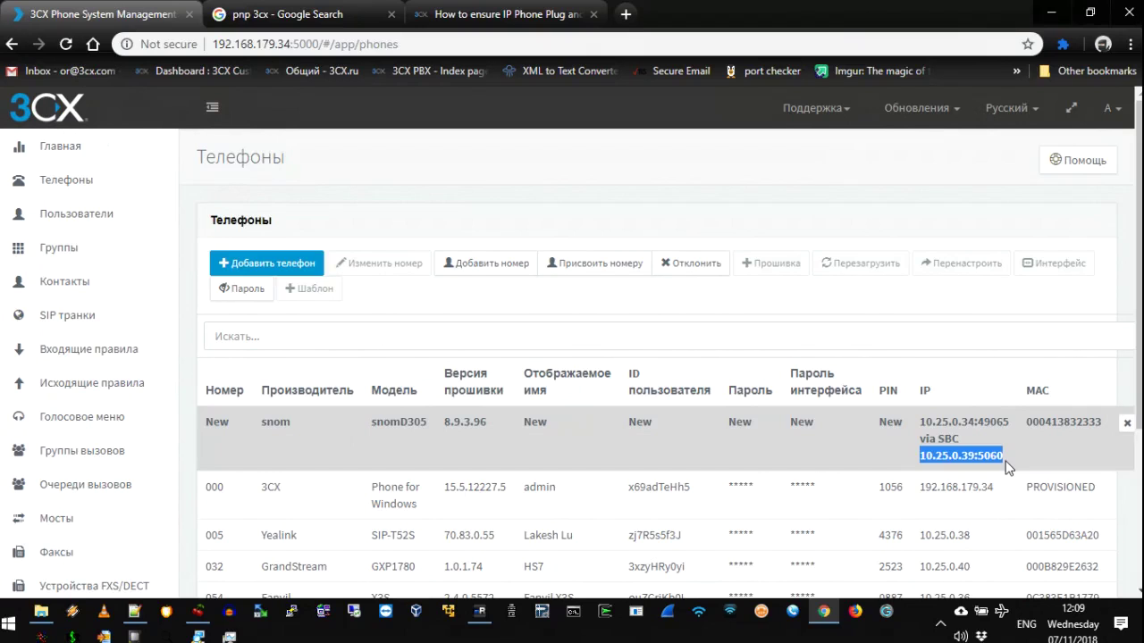
{"action": "left_click_drag", "start_coordinate": [1008, 467], "coordinate": [1005, 466]}
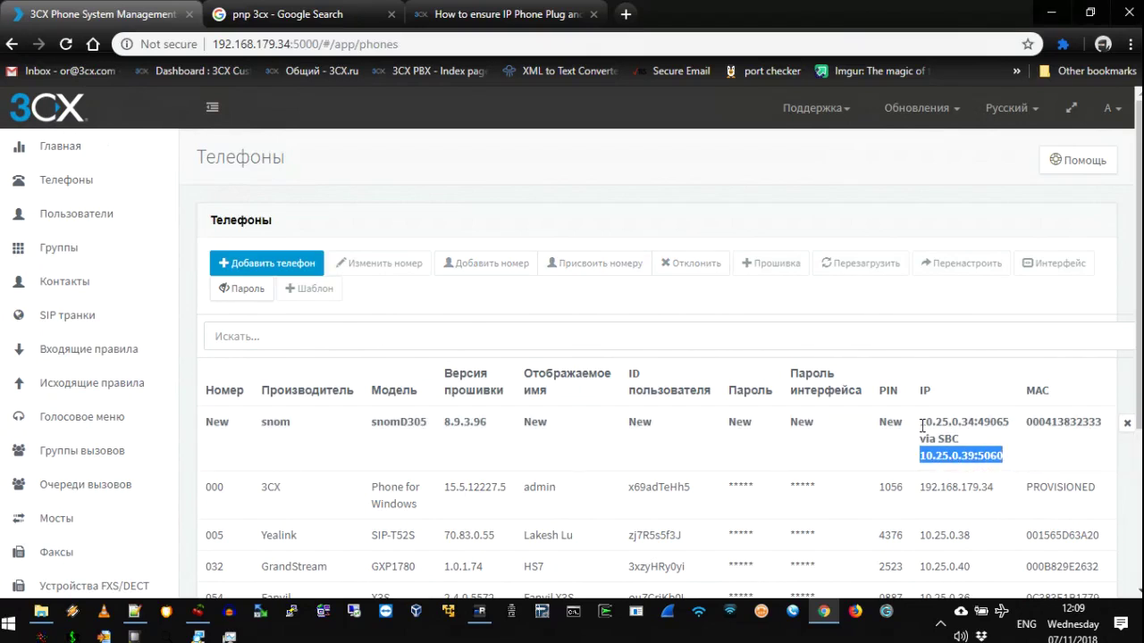
{"action": "left_click_drag", "start_coordinate": [922, 426], "coordinate": [1012, 435]}
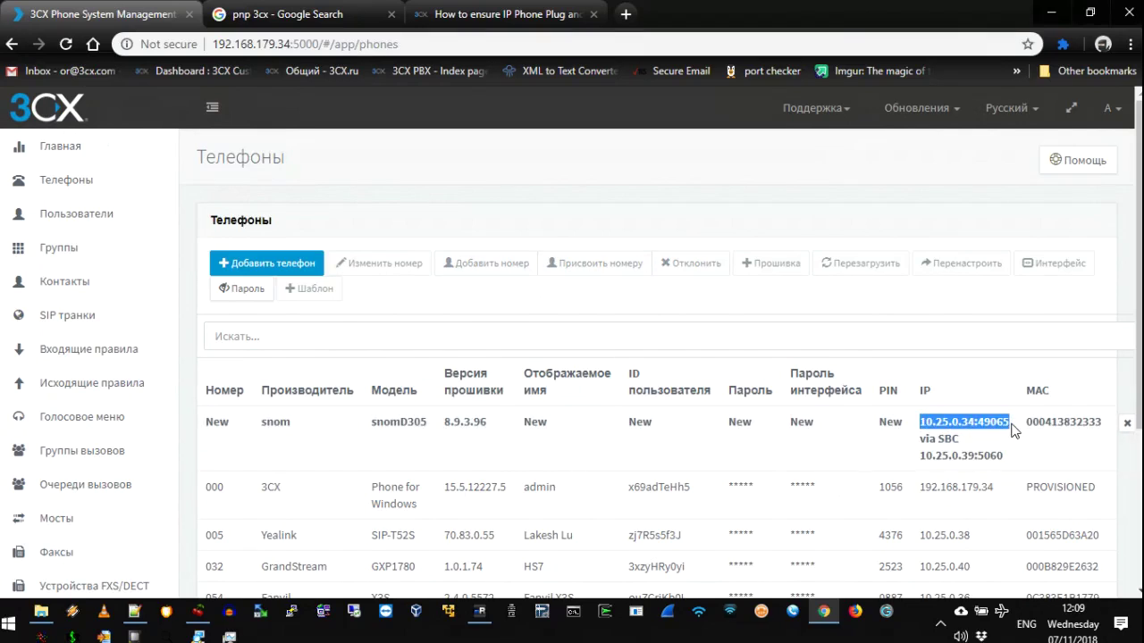
{"action": "left_click", "coordinate": [1012, 429]}
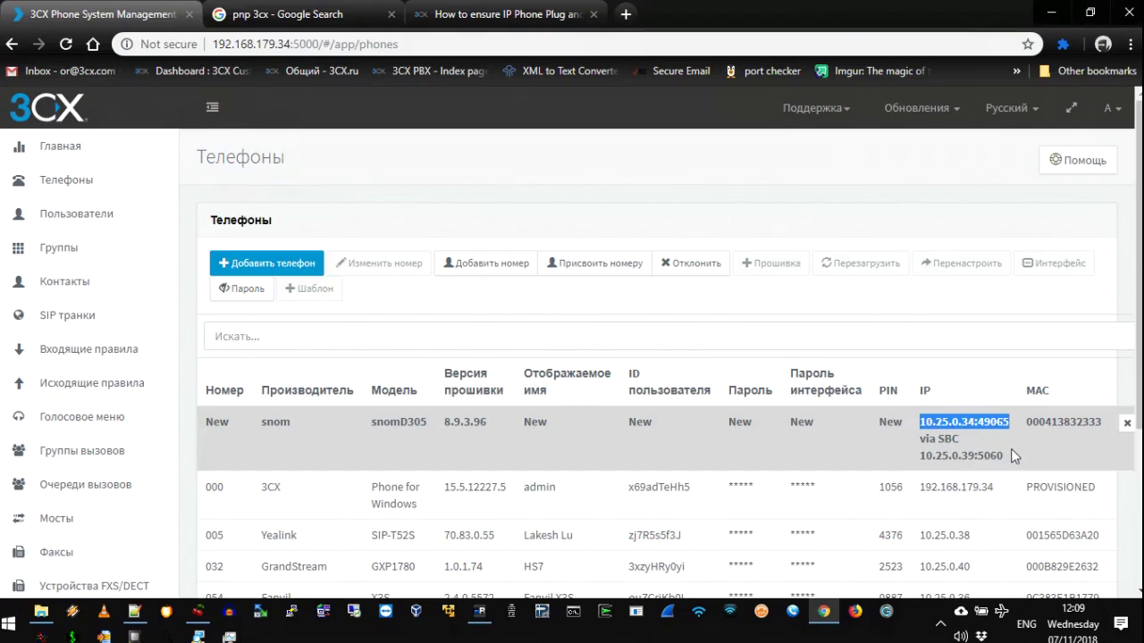
- Assign the new snomD305 phone to the existing extension 002 snom D305
{"action": "left_click", "coordinate": [597, 272]}
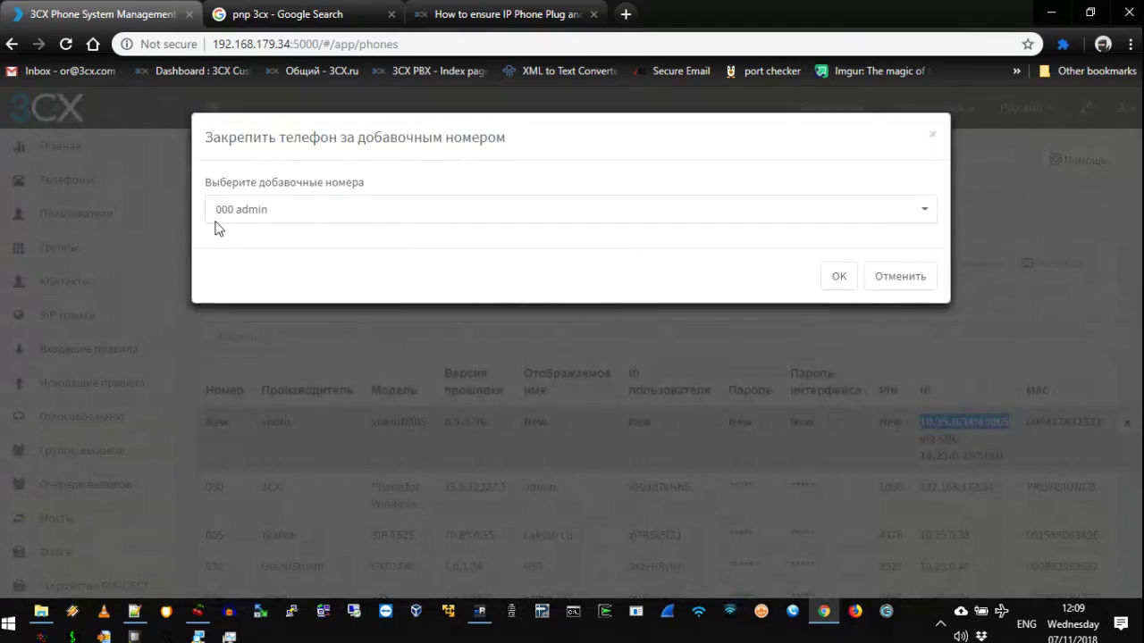
{"action": "left_click", "coordinate": [286, 209]}
{"action": "left_click", "coordinate": [284, 277]}
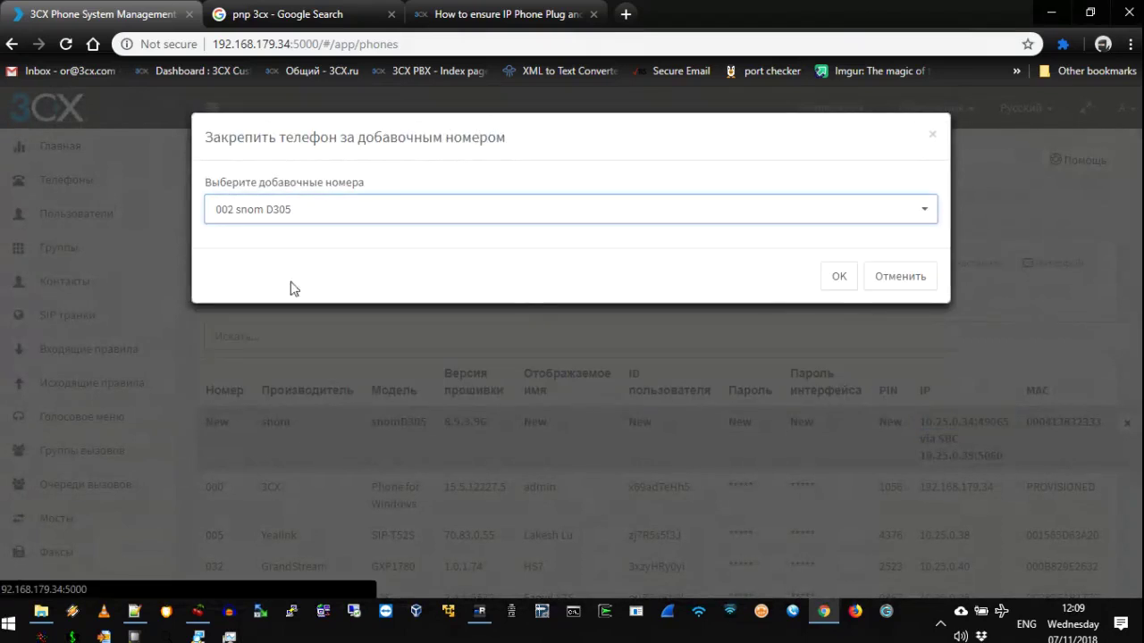
{"action": "left_click", "coordinate": [840, 277]}
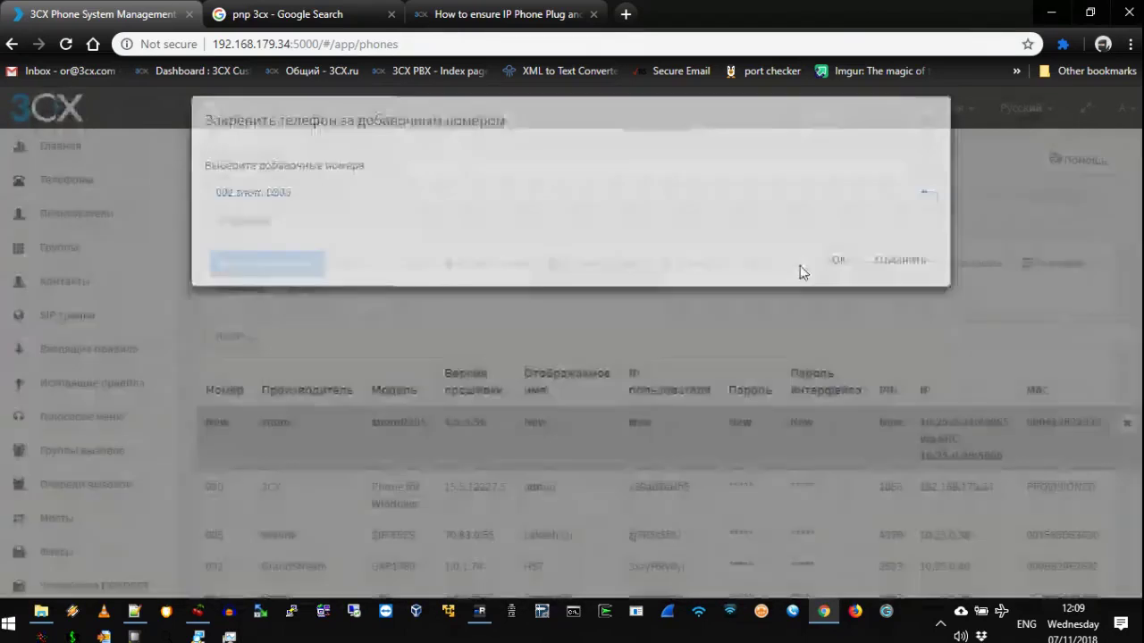
- Examine the Snom D305's provisioning method, MAC address, interface, Session Border Controller IP address and port
{"action": "scroll", "coordinate": [415, 382], "scroll_direction": "down", "scroll_amount": 1}
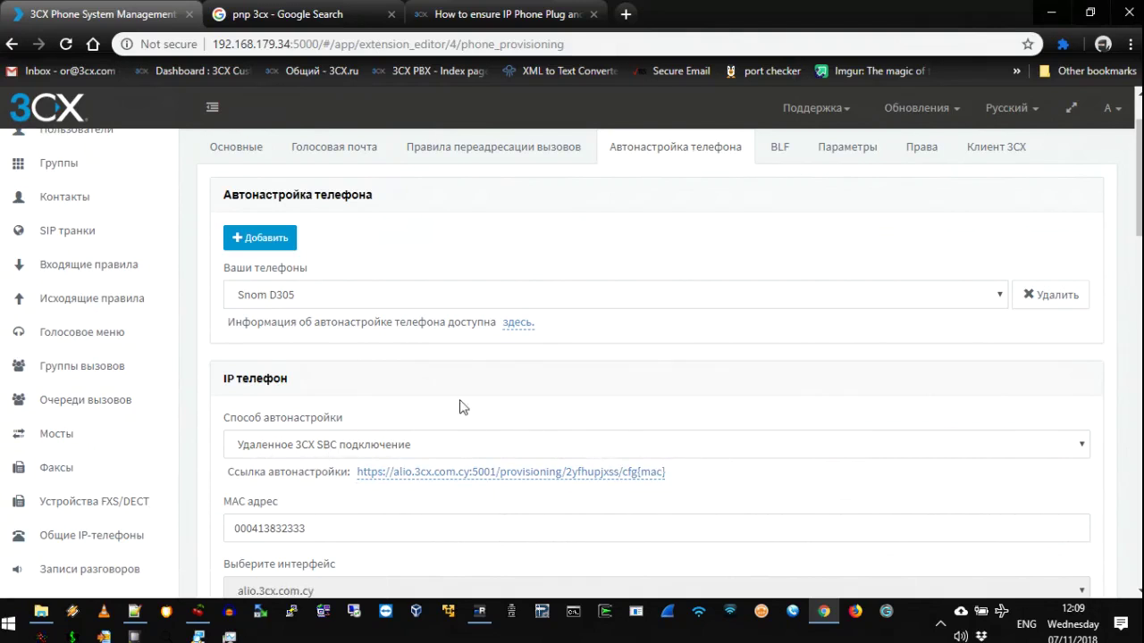
{"action": "scroll", "coordinate": [459, 403], "scroll_direction": "down", "scroll_amount": 2}
{"action": "scroll", "coordinate": [334, 470], "scroll_direction": "down", "scroll_amount": 1}
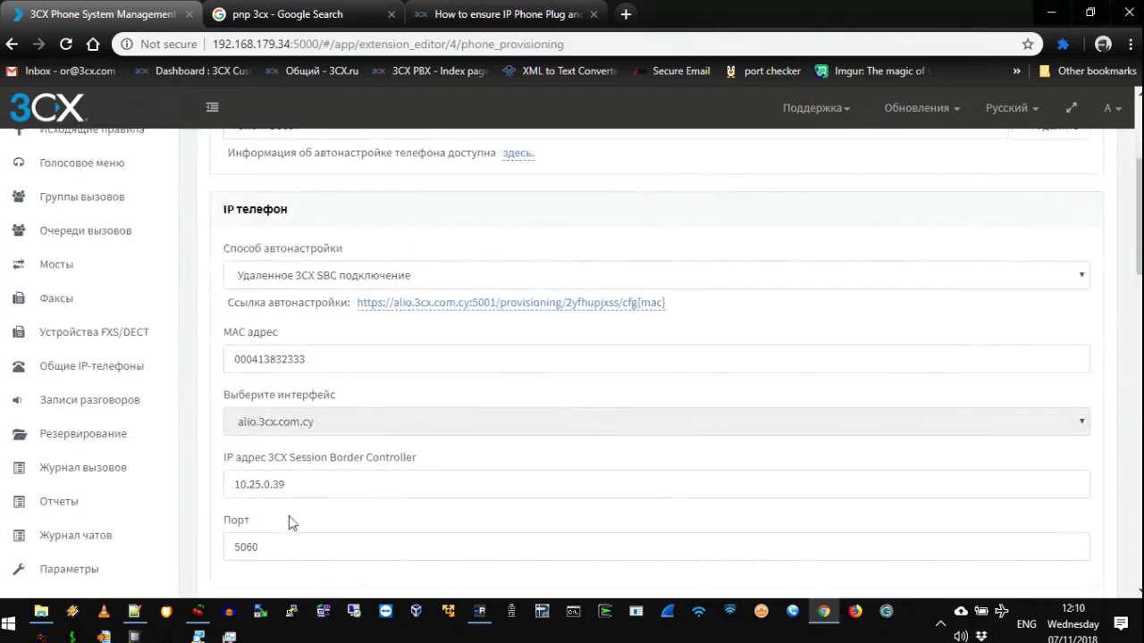
{"action": "left_click_drag", "start_coordinate": [314, 484], "coordinate": [226, 485]}
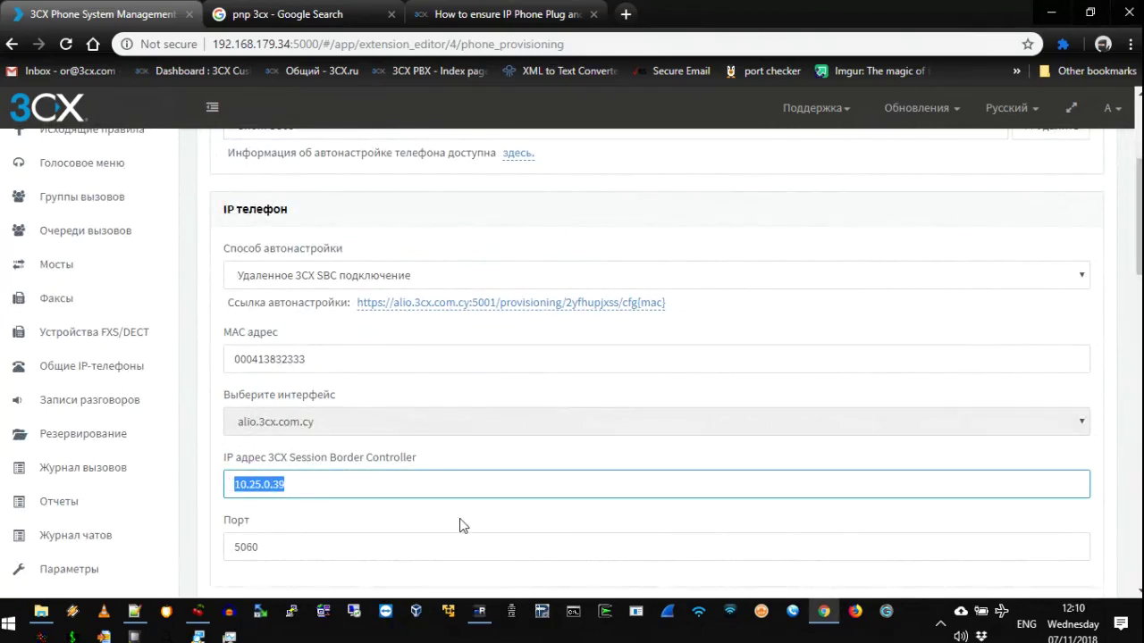
{"action": "scroll", "coordinate": [288, 477], "scroll_direction": "down", "scroll_amount": 1}
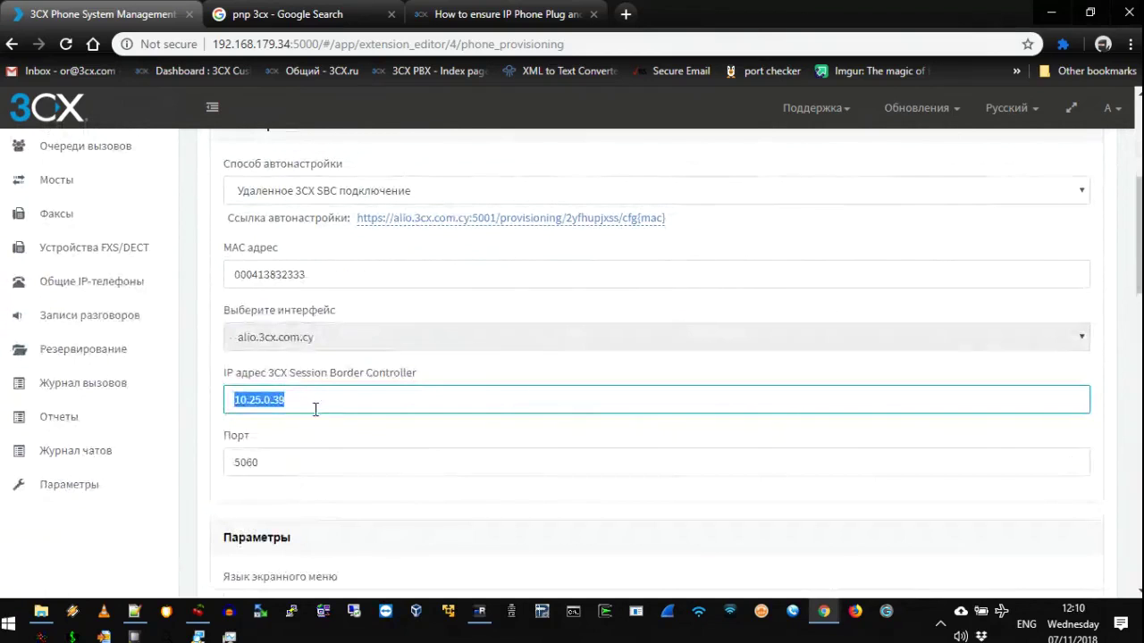
- Examine the Session Border Controller port and the remaining phone provisioning settings of extension 002
{"action": "left_click", "coordinate": [266, 463]}
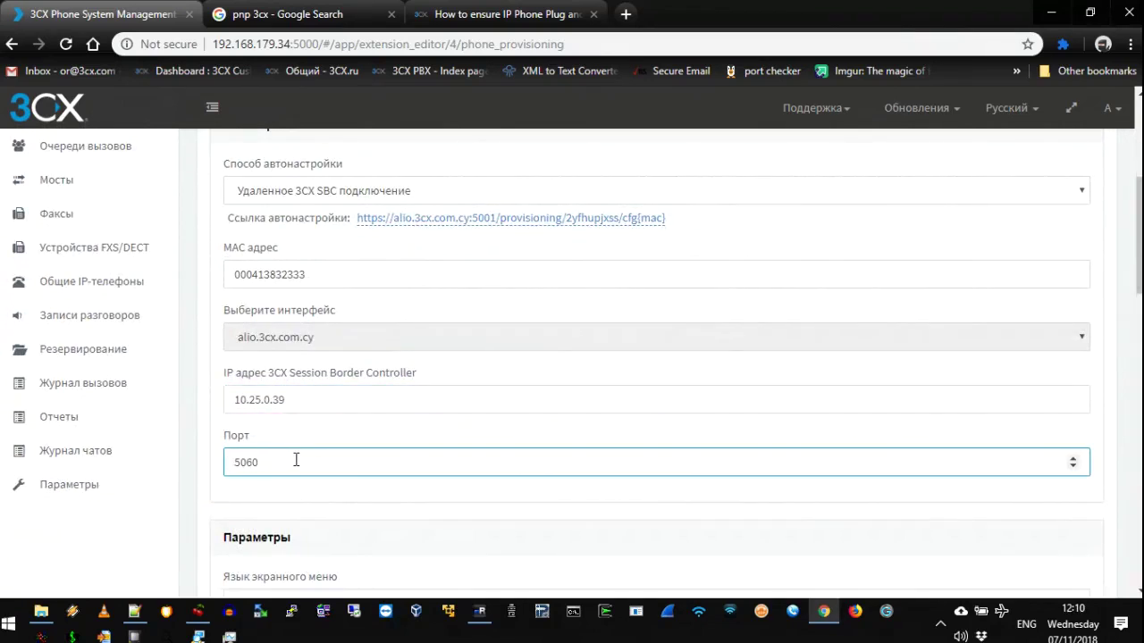
{"action": "scroll", "coordinate": [459, 423], "scroll_direction": "down", "scroll_amount": 4}
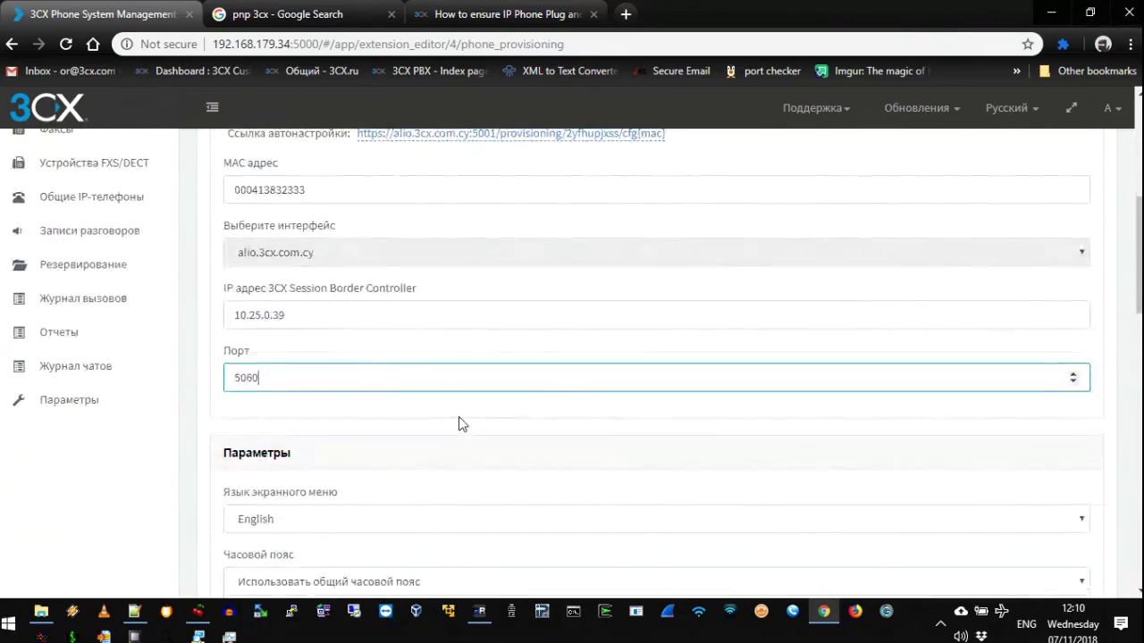
{"action": "scroll", "coordinate": [347, 286], "scroll_direction": "down", "scroll_amount": 1}
{"action": "scroll", "coordinate": [348, 294], "scroll_direction": "down", "scroll_amount": 6}
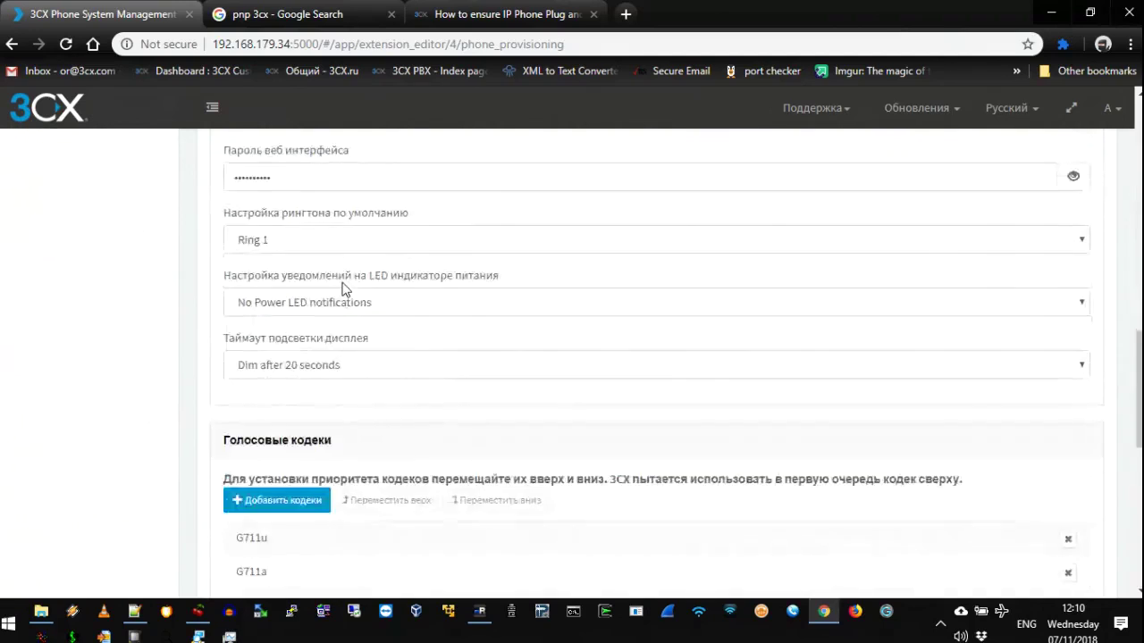
{"action": "scroll", "coordinate": [384, 313], "scroll_direction": "up", "scroll_amount": 15}
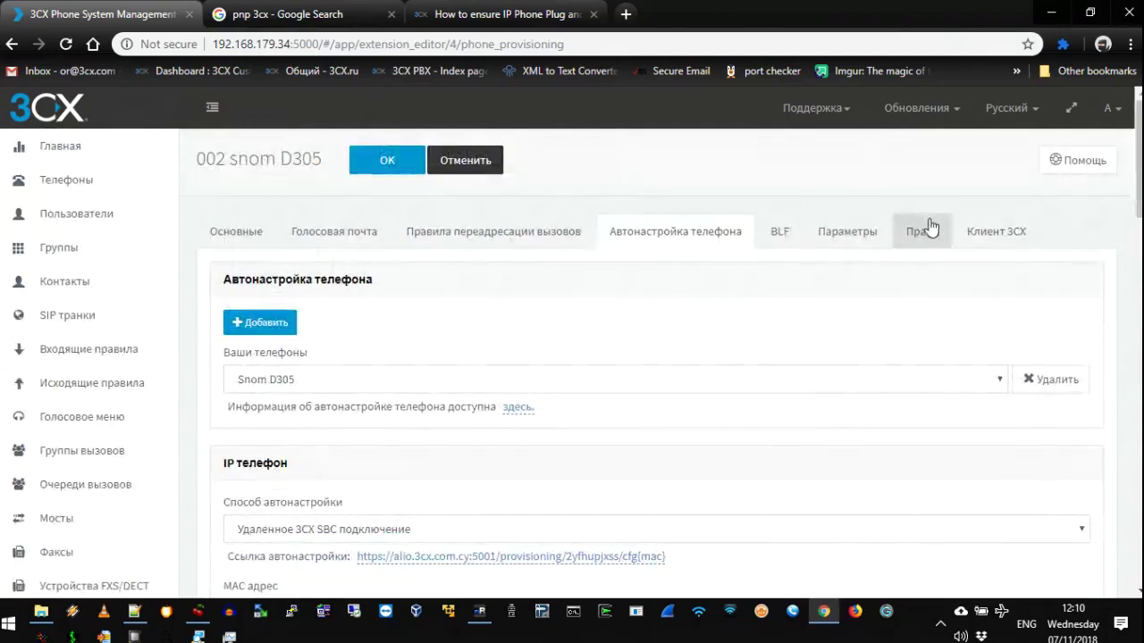
- Examine the restrictions in extension 002's options, especially the one blocking public-network connections over direct SIP or STUN, leaving it enabled
{"action": "left_click", "coordinate": [859, 224]}
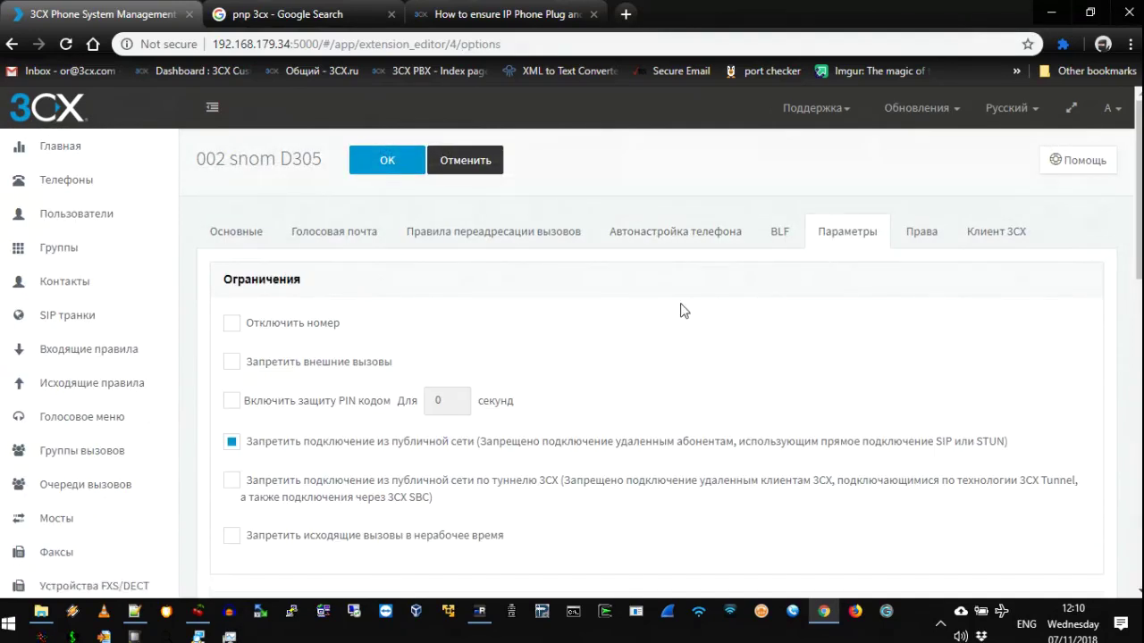
{"action": "scroll", "coordinate": [679, 313], "scroll_direction": "down", "scroll_amount": 5}
{"action": "scroll", "coordinate": [648, 316], "scroll_direction": "up", "scroll_amount": 4}
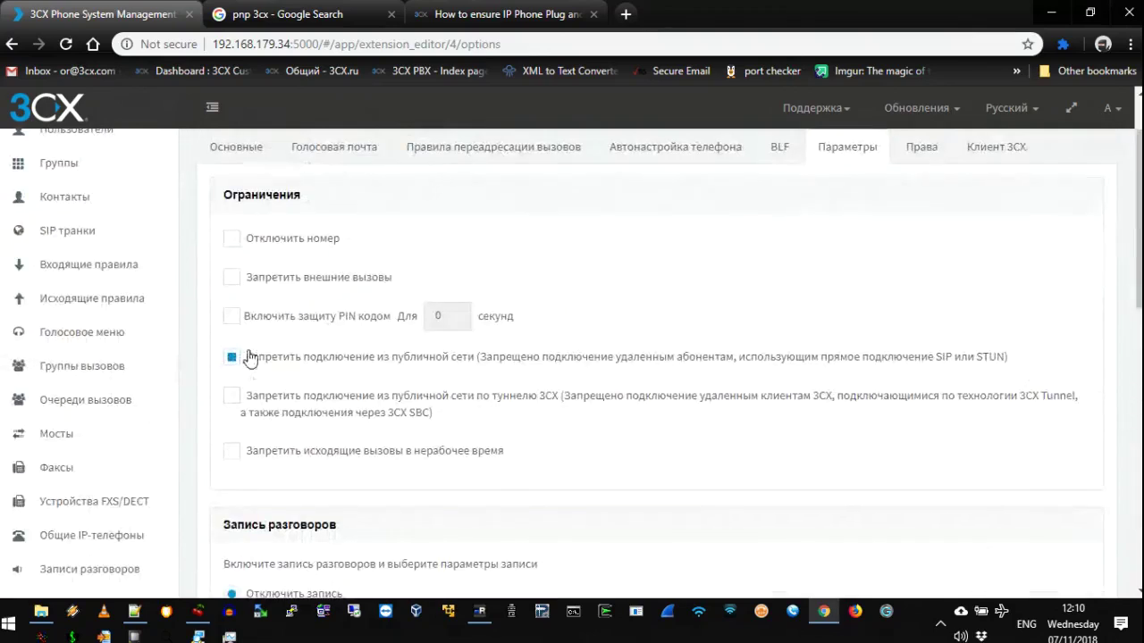
{"action": "left_click_drag", "start_coordinate": [248, 358], "coordinate": [1003, 360]}
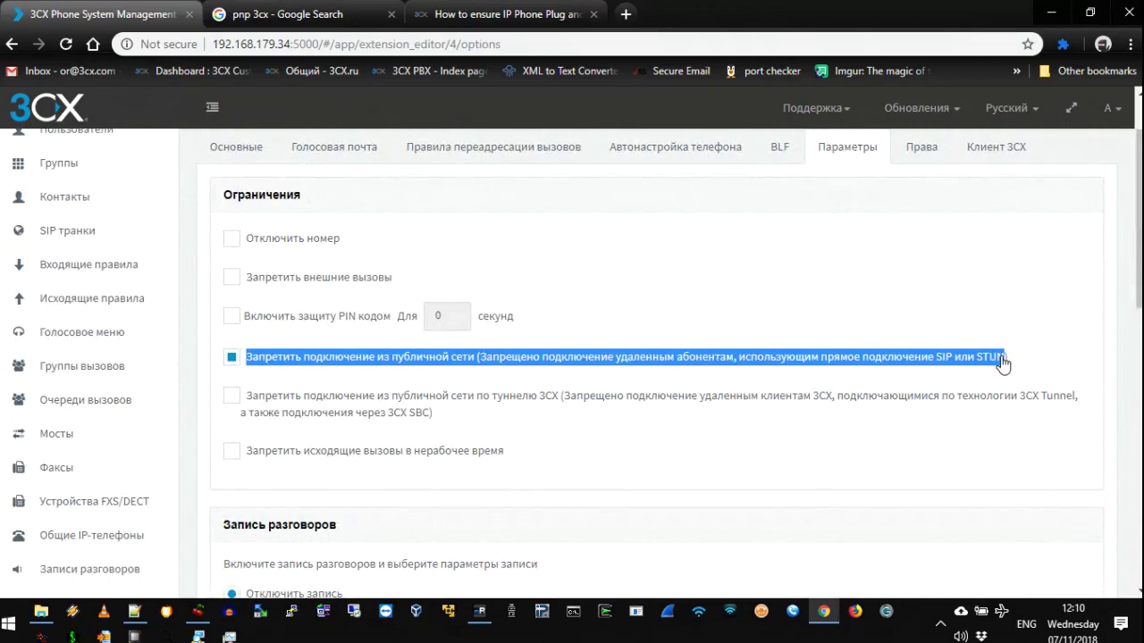
{"action": "mouse_move", "coordinate": [1003, 360]}
{"action": "left_mouse_down"}
{"action": "mouse_move", "coordinate": [985, 370]}
{"action": "mouse_move", "coordinate": [981, 359]}
{"action": "left_mouse_up"}
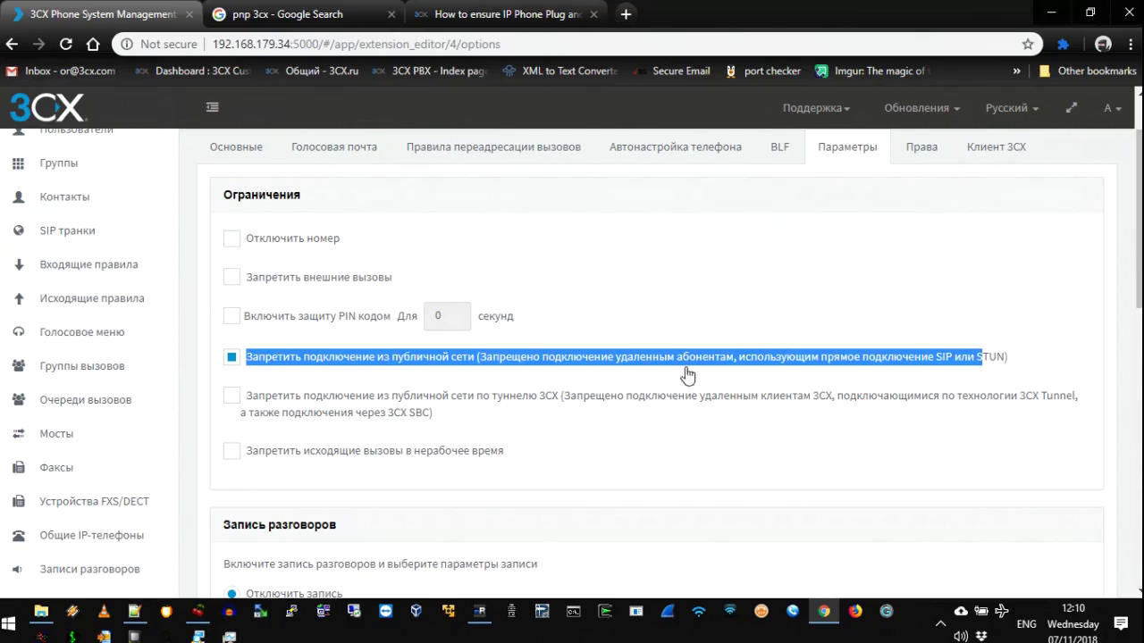
{"action": "left_click", "coordinate": [992, 358]}
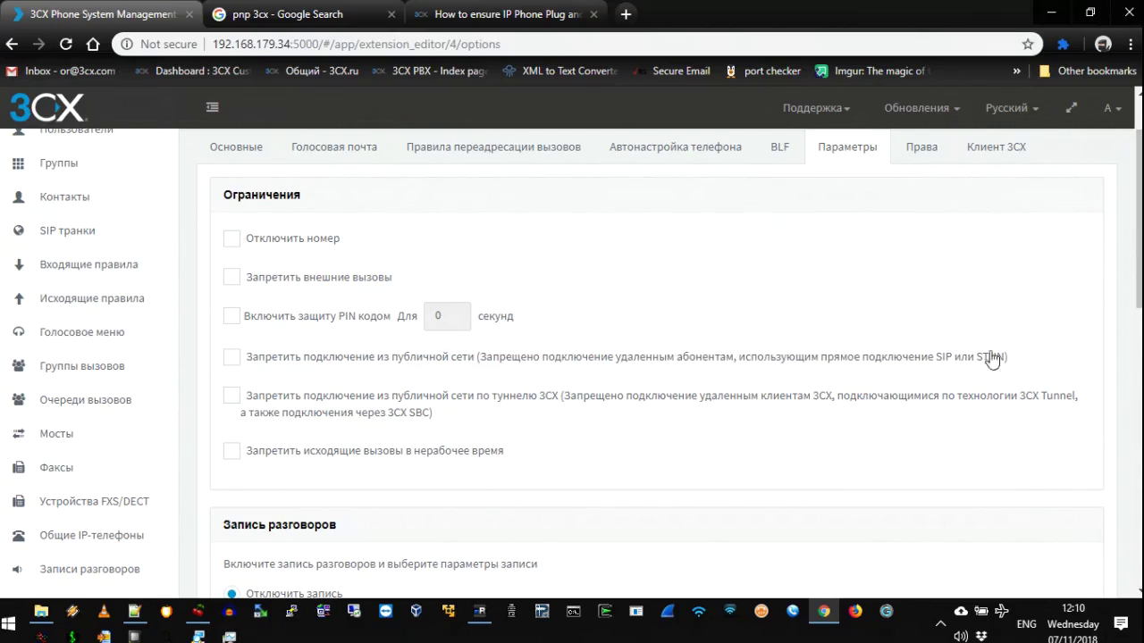
{"action": "left_click", "coordinate": [236, 357]}
- Review the remaining options of extension 002, down to the troubleshooting settings, and save the extension
{"action": "scroll", "coordinate": [335, 379], "scroll_direction": "down", "scroll_amount": 5}
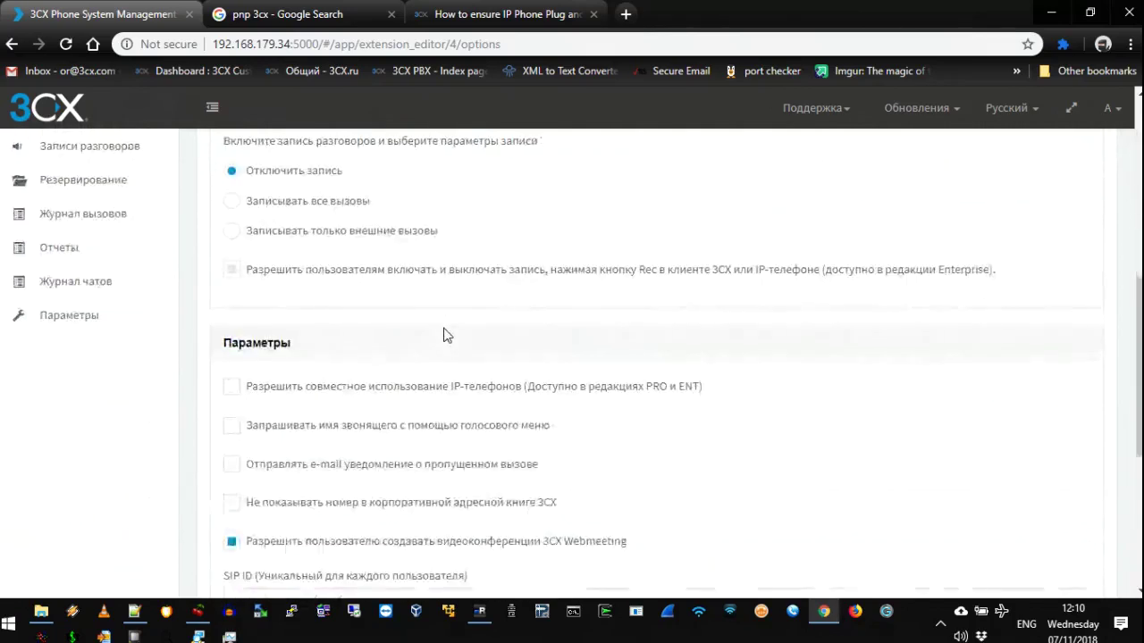
{"action": "scroll", "coordinate": [445, 336], "scroll_direction": "down", "scroll_amount": 4}
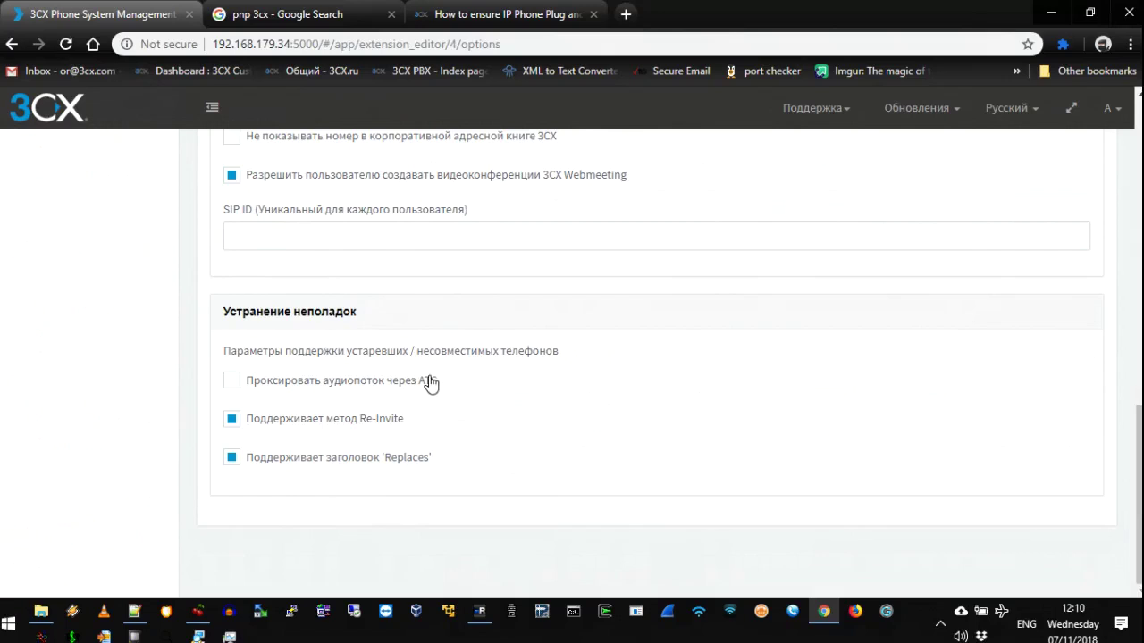
{"action": "scroll", "coordinate": [475, 450], "scroll_direction": "up", "scroll_amount": 10}
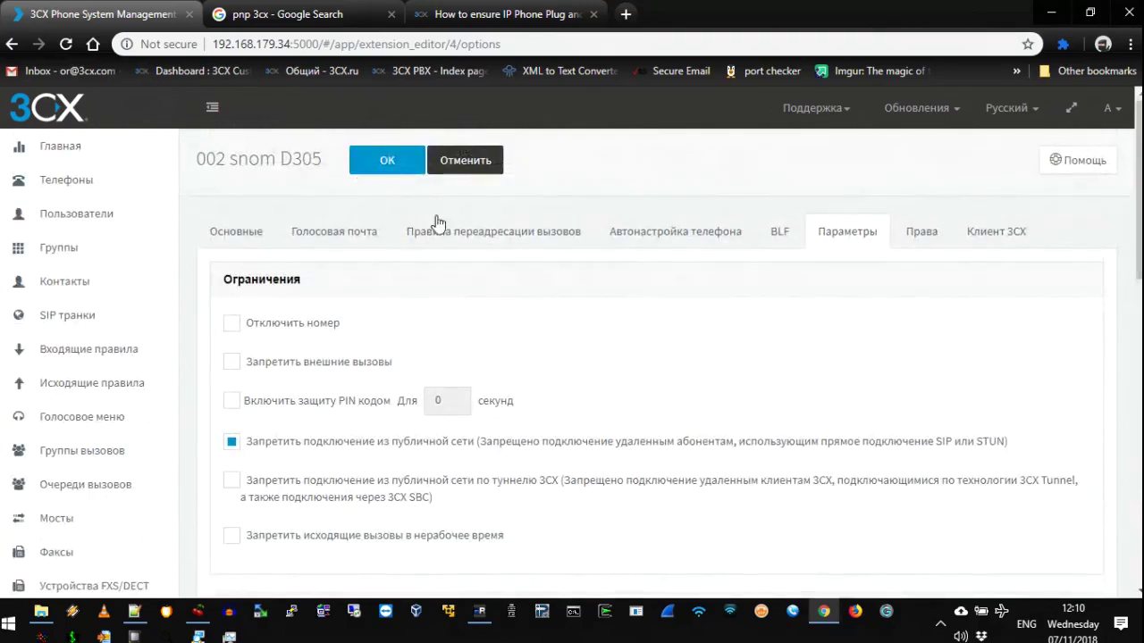
{"action": "left_click", "coordinate": [387, 162]}
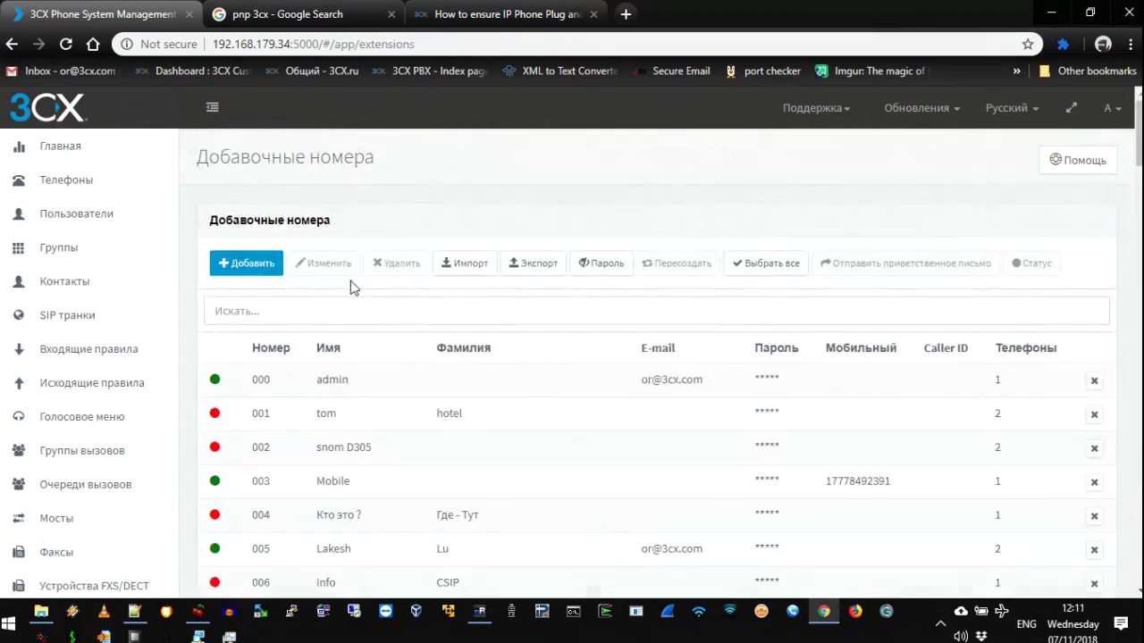
- Check the phones list for the snomD305 entry and compare it with the users' extension list
{"action": "left_click", "coordinate": [26, 179]}
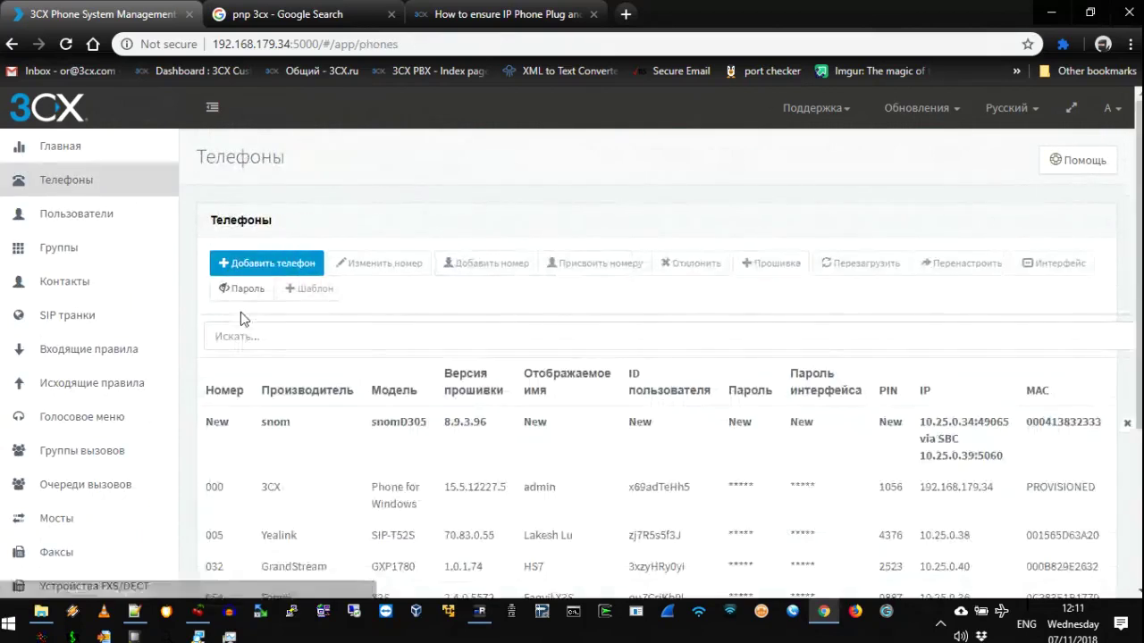
{"action": "left_click", "coordinate": [81, 222]}
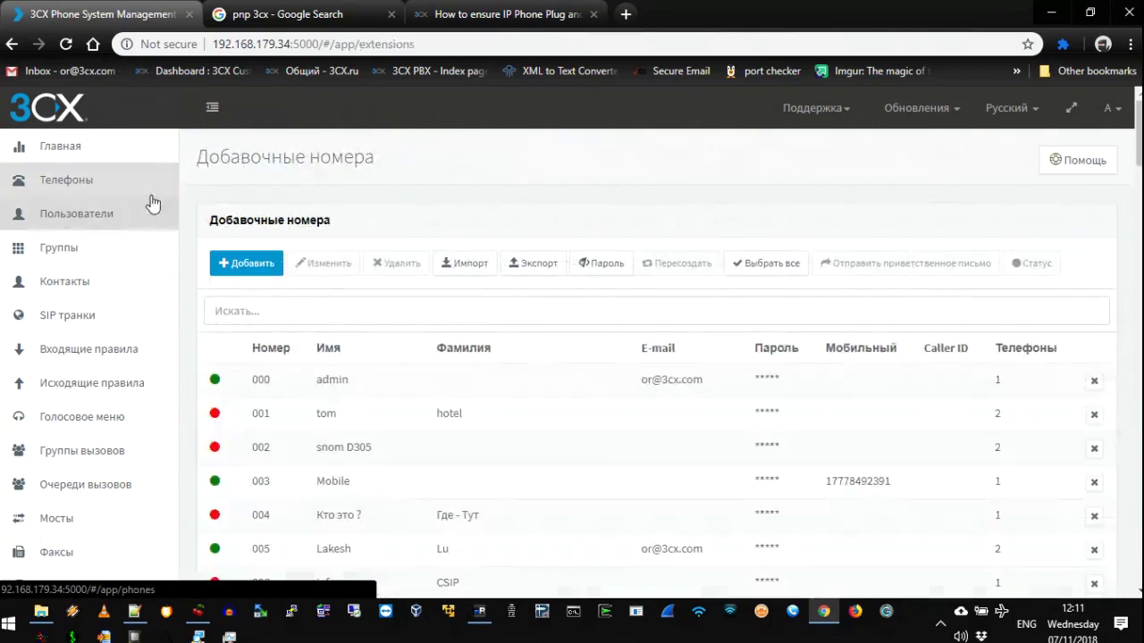
{"action": "left_click", "coordinate": [81, 181]}
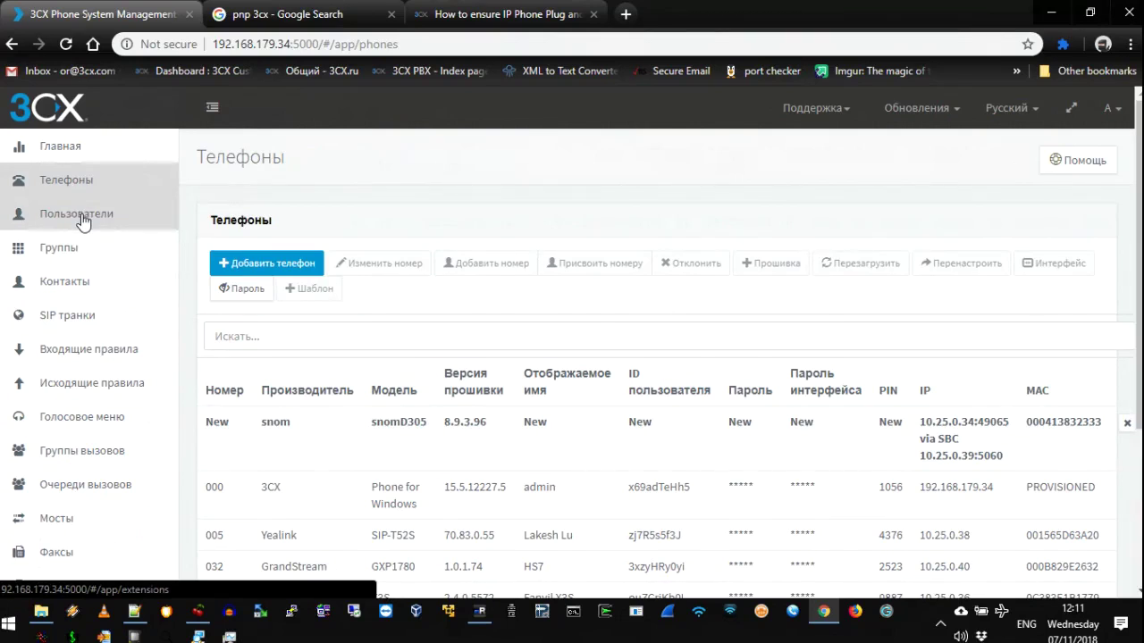
{"action": "left_click", "coordinate": [83, 222]}
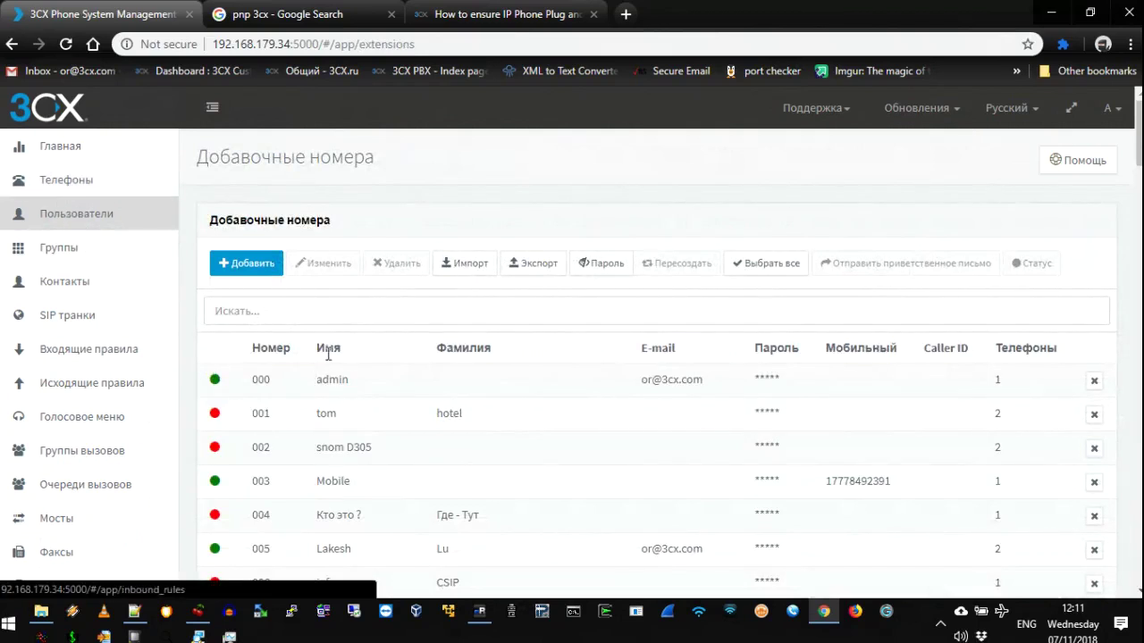
- Open extension 005 for editing and show its phone provisioning settings
{"action": "left_click", "coordinate": [278, 556]}
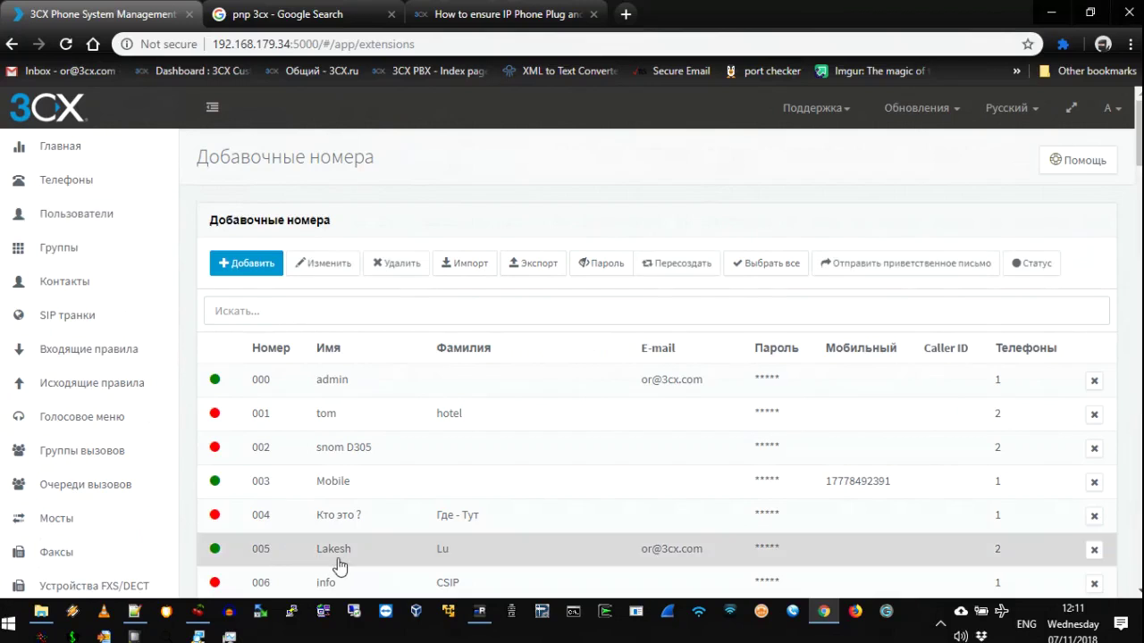
{"action": "double_click", "coordinate": [338, 559]}
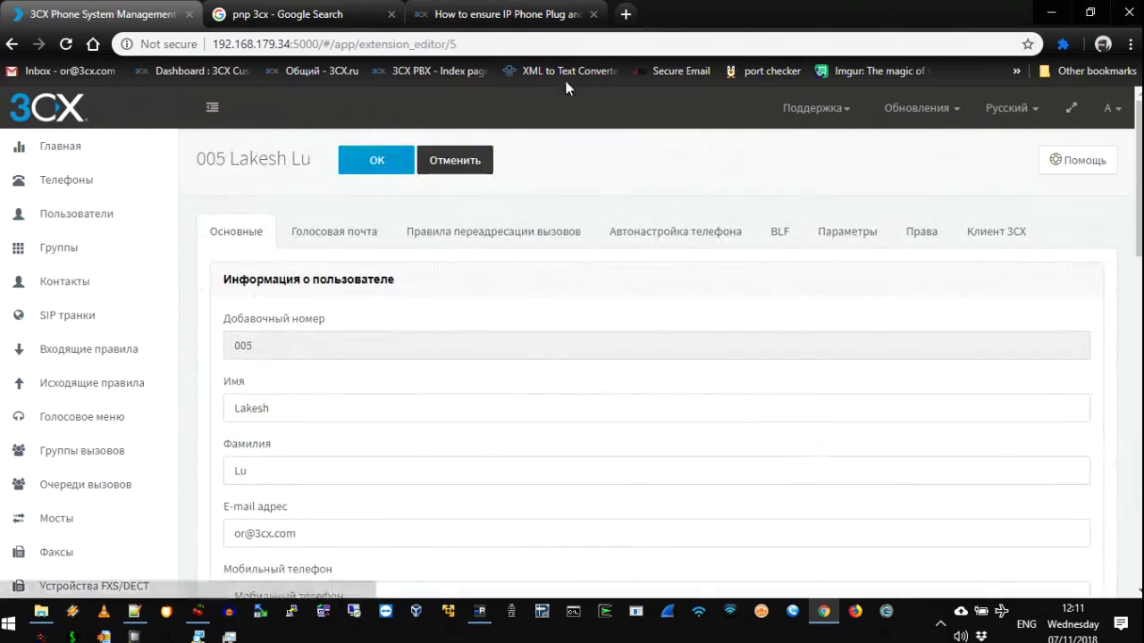
{"action": "left_click", "coordinate": [629, 241]}
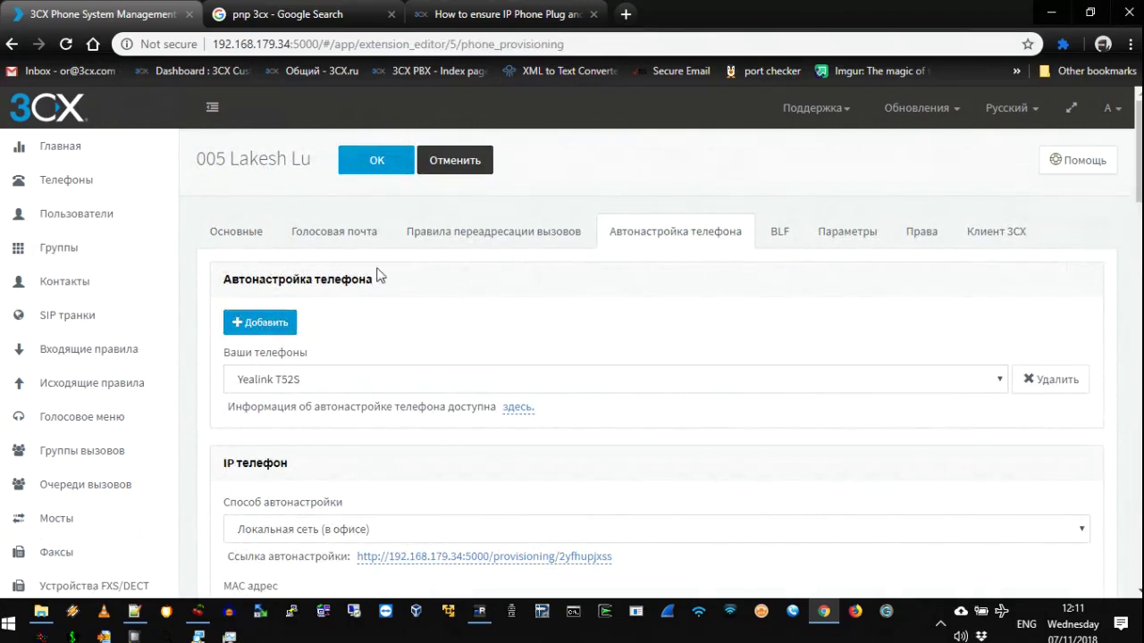
- Examine the Yealink T52S's MAC address and the provisioning methods available for it
{"action": "scroll", "coordinate": [382, 273], "scroll_direction": "down", "scroll_amount": 3}
{"action": "left_click", "coordinate": [333, 358]}
{"action": "left_click_drag", "start_coordinate": [334, 351], "coordinate": [188, 351]}
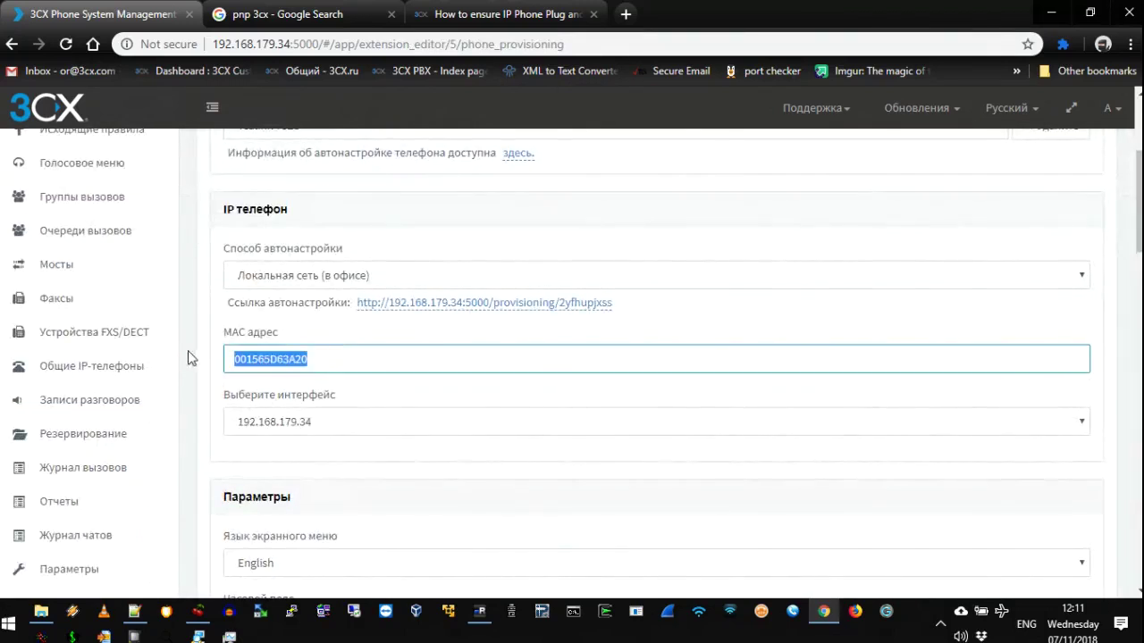
{"action": "scroll", "coordinate": [497, 355], "scroll_direction": "up", "scroll_amount": 3}
{"action": "scroll", "coordinate": [328, 441], "scroll_direction": "down", "scroll_amount": 2}
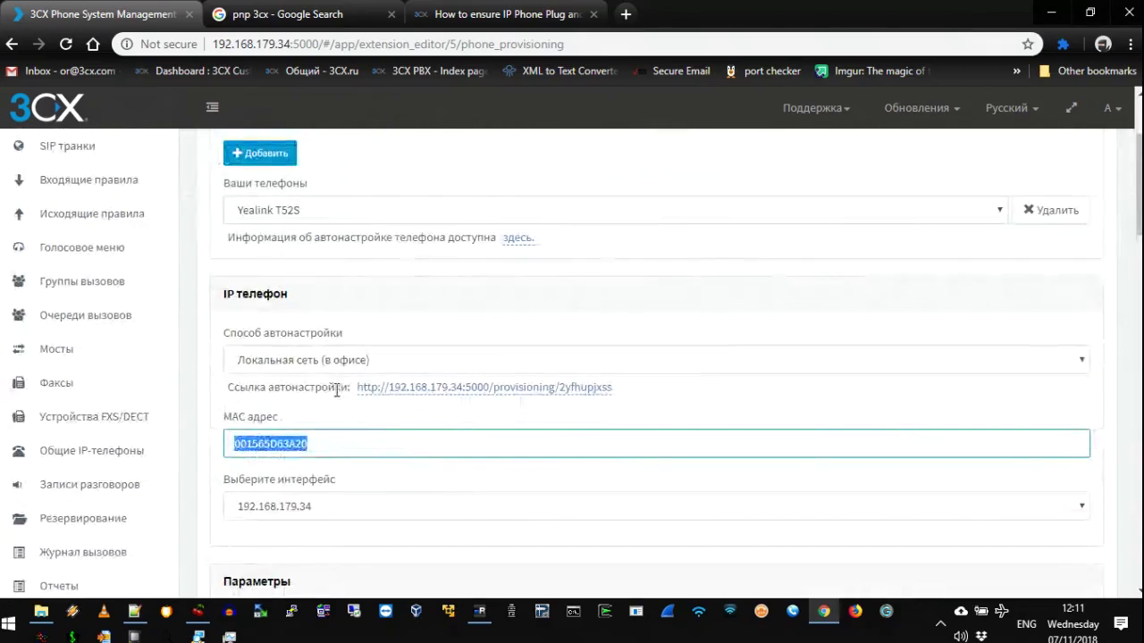
{"action": "left_click", "coordinate": [329, 363]}
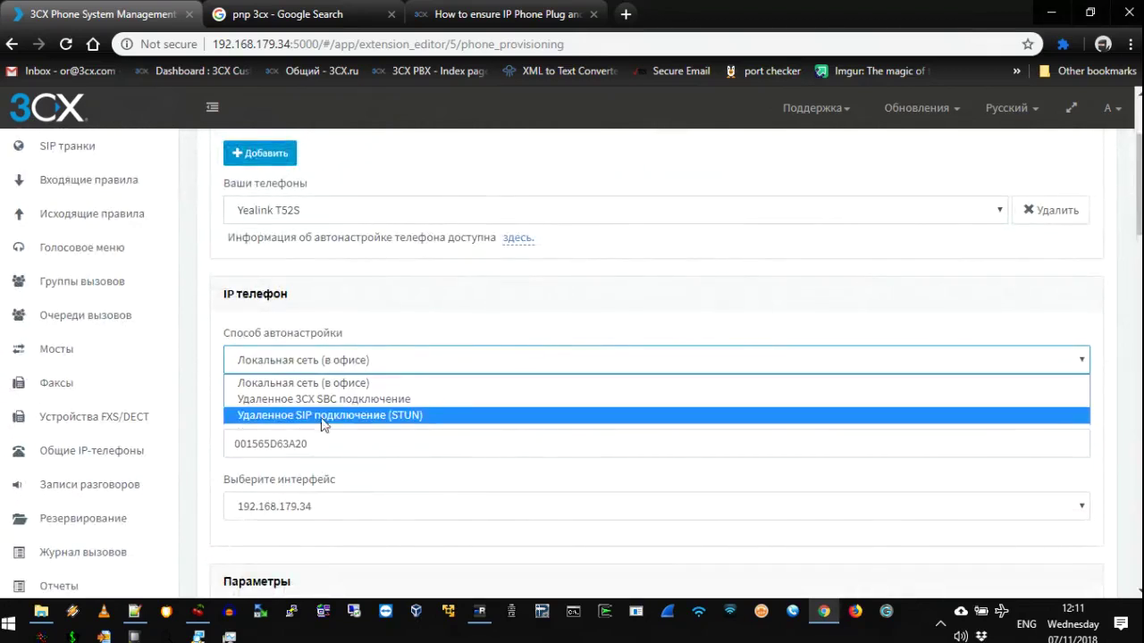
{"action": "scroll", "coordinate": [398, 291], "scroll_direction": "up", "scroll_amount": 2}
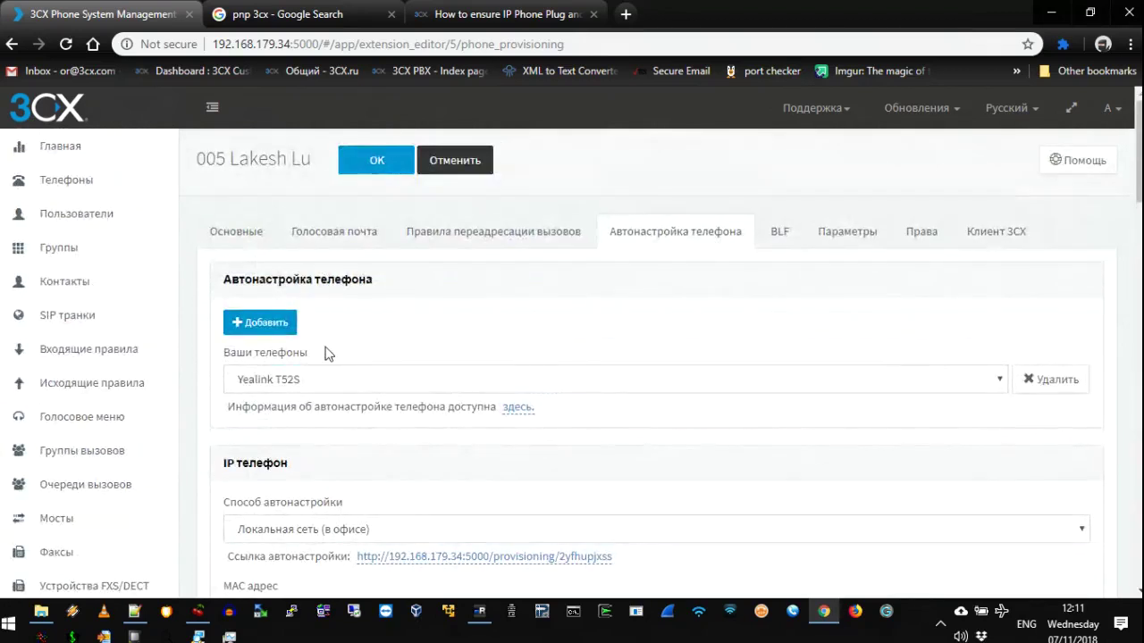
{"action": "left_click", "coordinate": [264, 323]}
{"action": "left_click", "coordinate": [266, 215]}
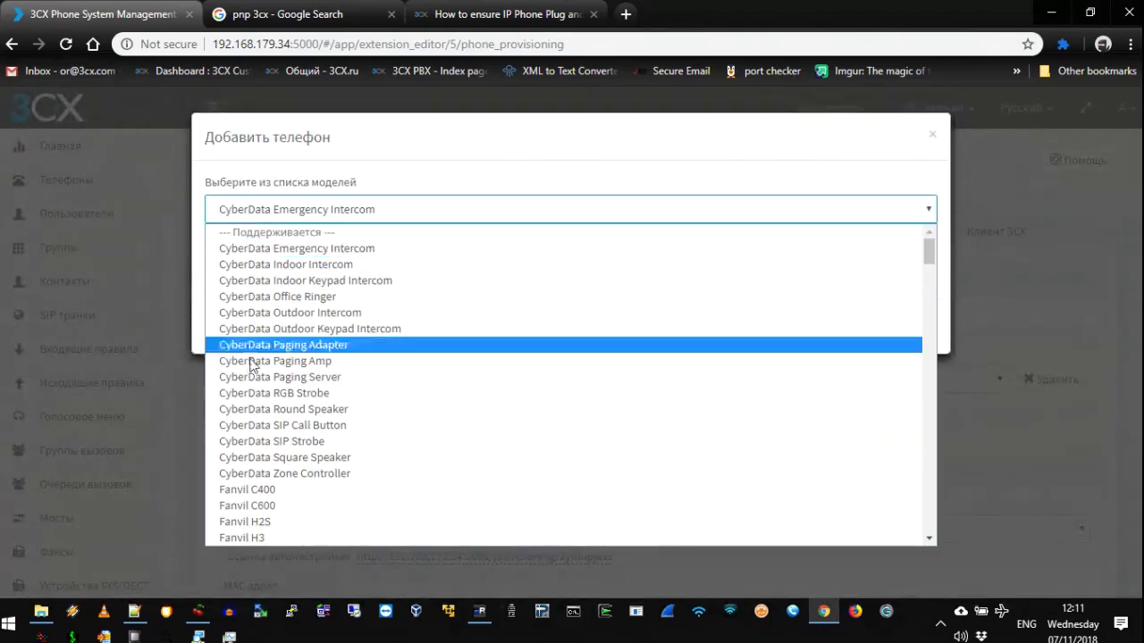
{"action": "scroll", "coordinate": [239, 469], "scroll_direction": "down", "scroll_amount": 5}
{"action": "scroll", "coordinate": [264, 384], "scroll_direction": "down", "scroll_amount": 5}
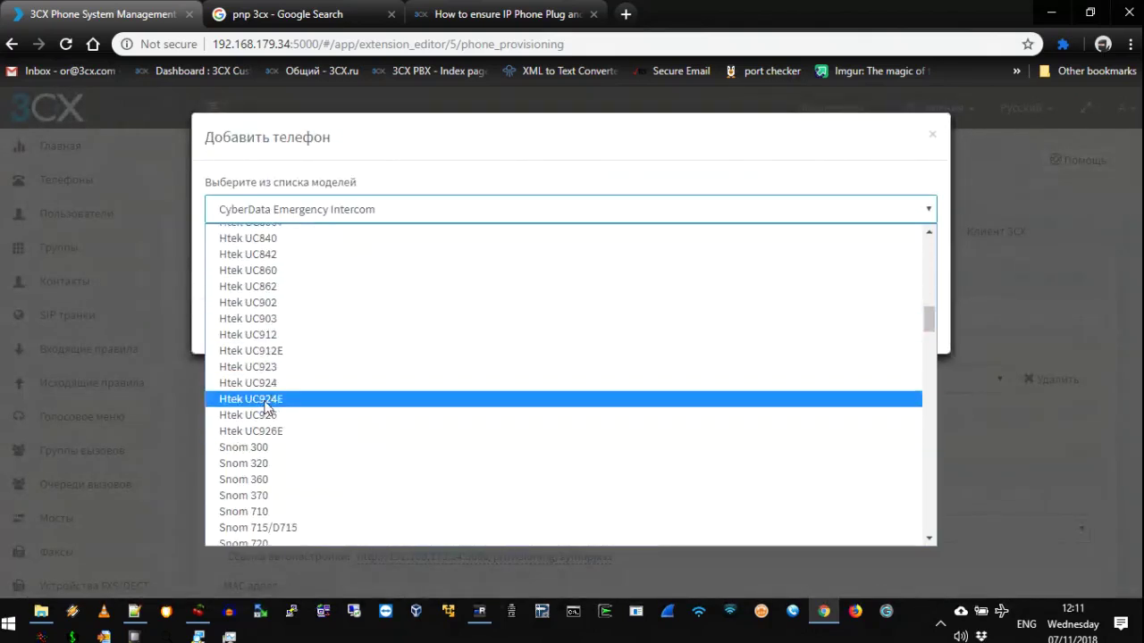
{"action": "left_click", "coordinate": [260, 375]}
{"action": "left_click", "coordinate": [289, 258]}
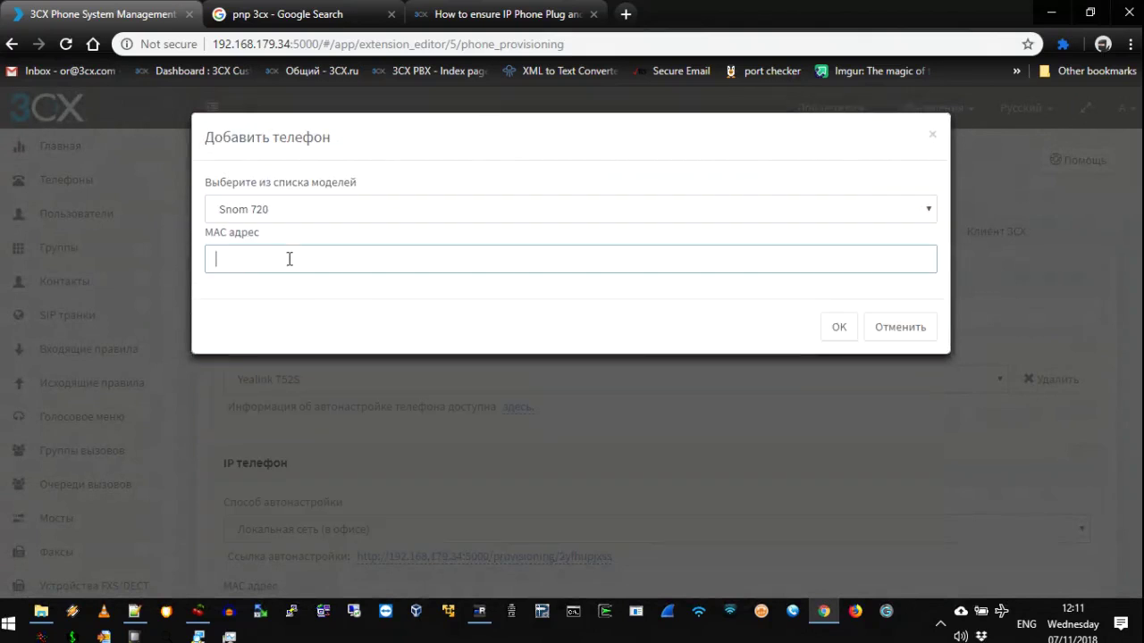
{"action": "left_click", "coordinate": [899, 327]}
- Set the Yealink T52S's provisioning method to remote SIP connection (STUN), "Удаленное SIP подключение (STUN)"
{"action": "scroll", "coordinate": [282, 447], "scroll_direction": "down", "scroll_amount": 1}
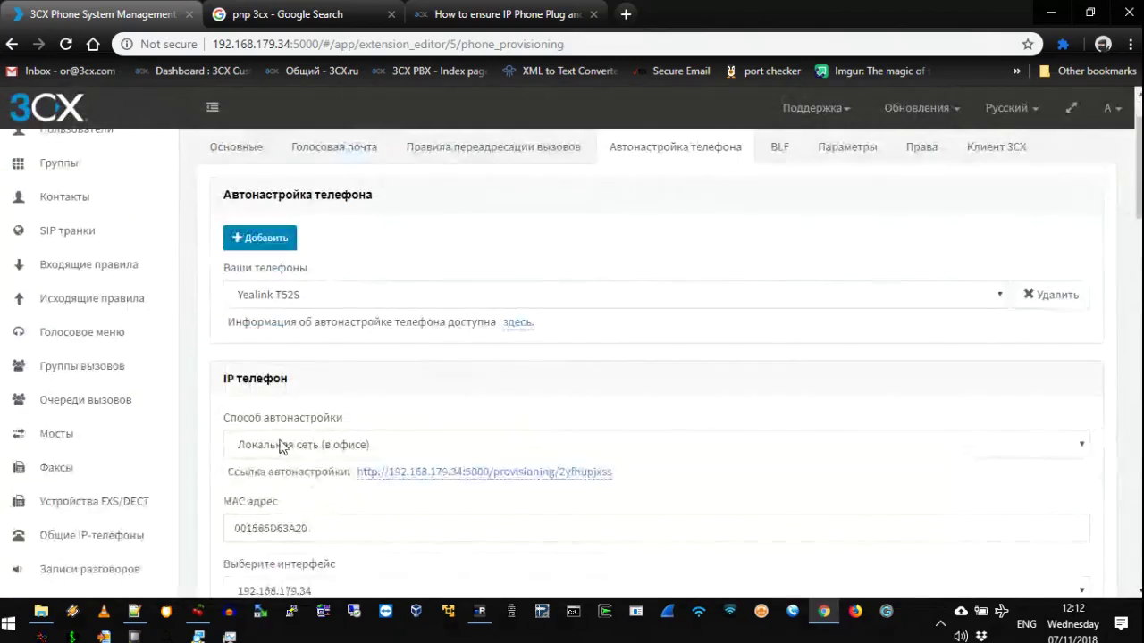
{"action": "left_click", "coordinate": [282, 447]}
{"action": "left_click", "coordinate": [384, 498]}
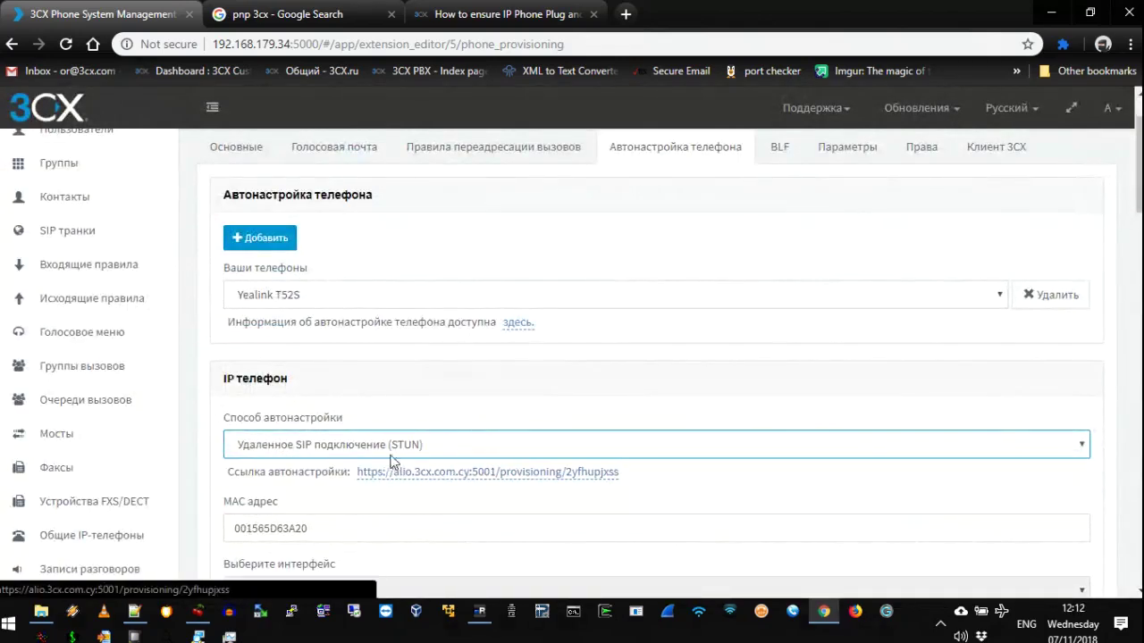
- Examine the Yealink T52S's provisioning link, MAC address, SIP port, and starting and ending RTP ports
{"action": "scroll", "coordinate": [616, 462], "scroll_direction": "down", "scroll_amount": 1}
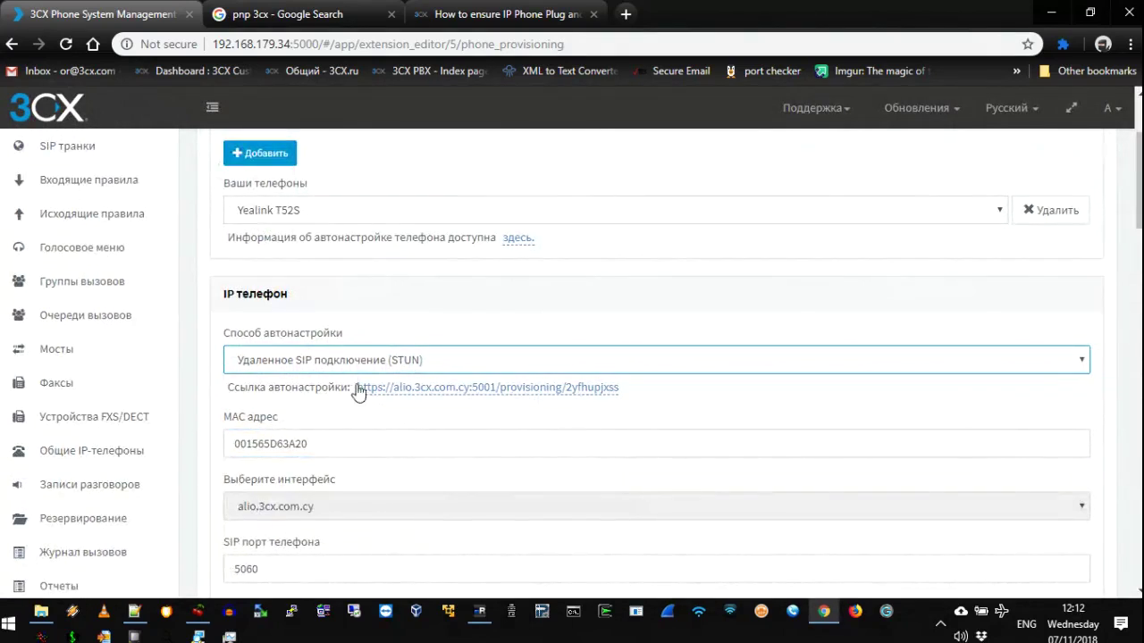
{"action": "left_click_drag", "start_coordinate": [357, 391], "coordinate": [628, 390]}
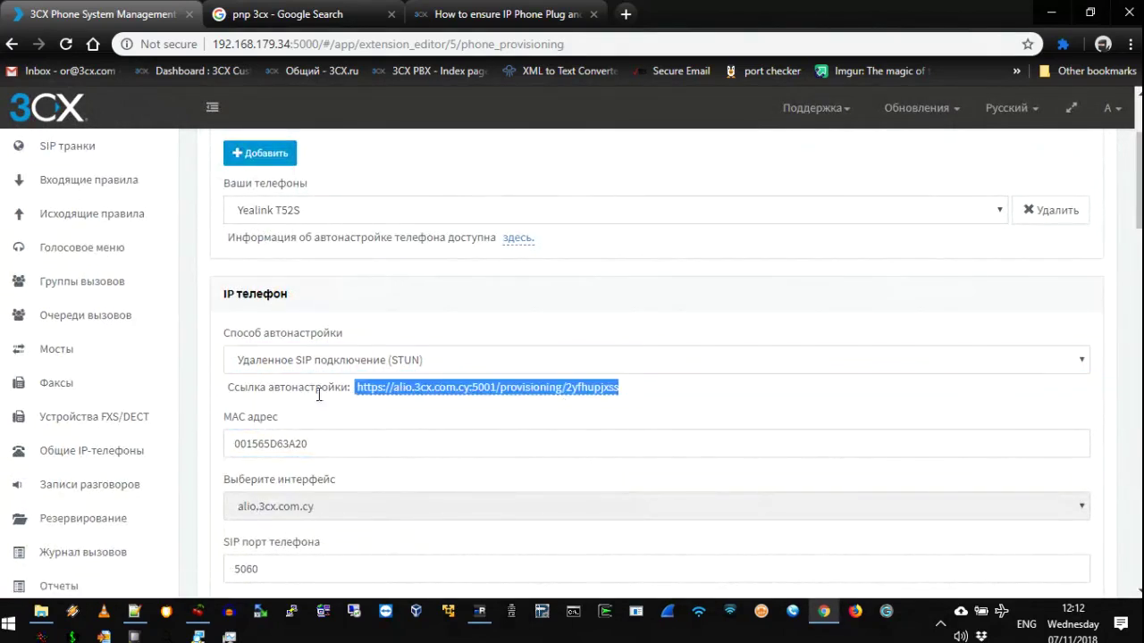
{"action": "double_click", "coordinate": [308, 443]}
{"action": "scroll", "coordinate": [335, 500], "scroll_direction": "down", "scroll_amount": 2}
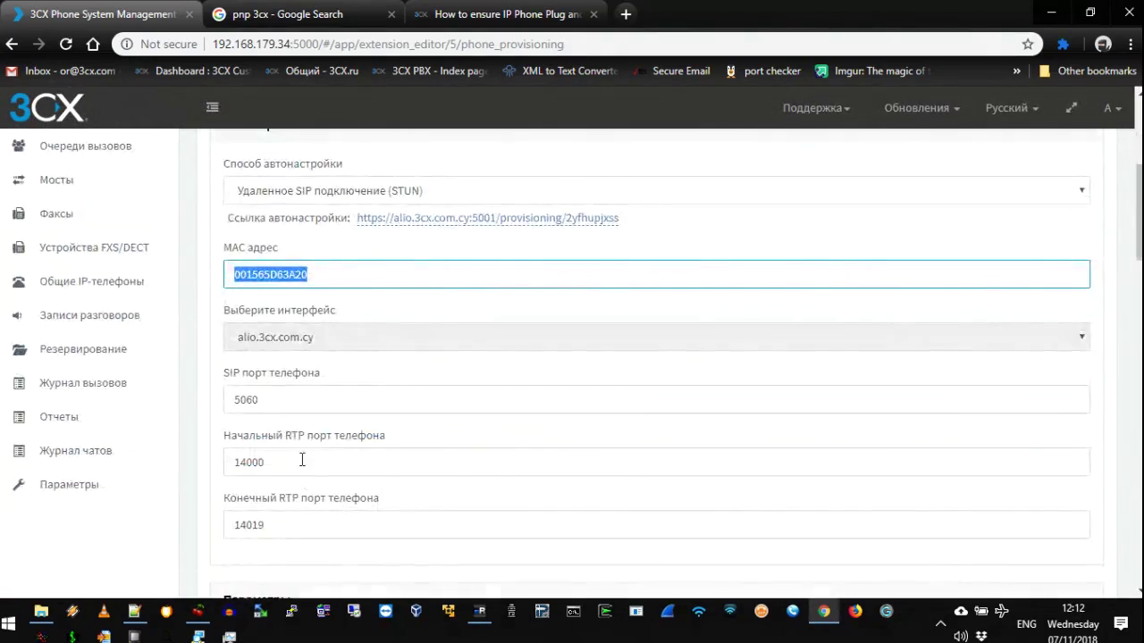
{"action": "double_click", "coordinate": [275, 400]}
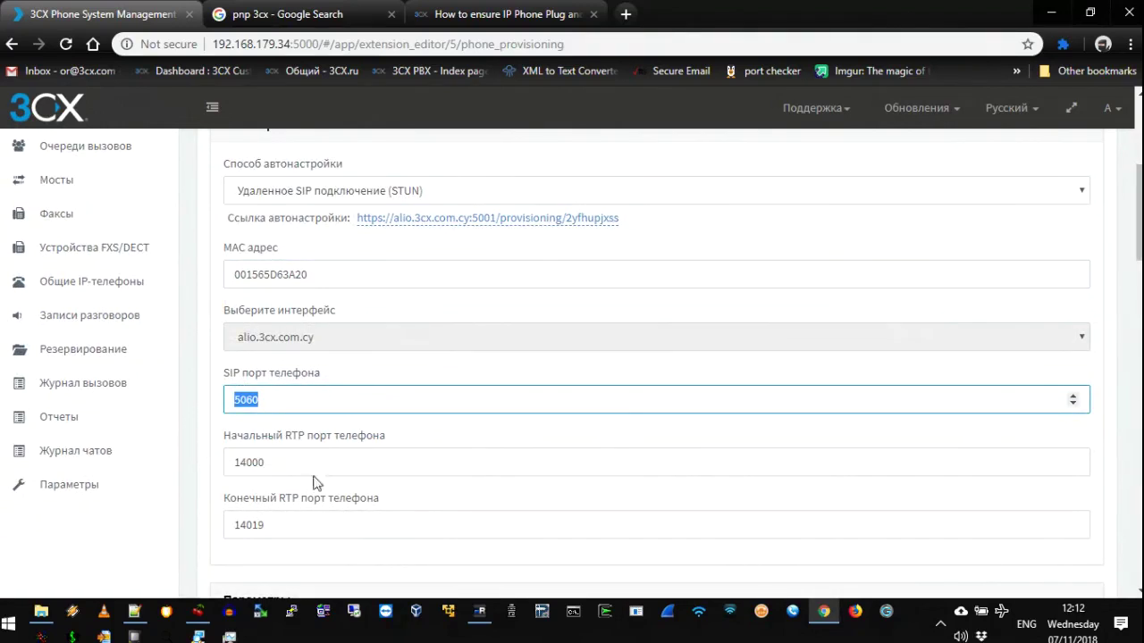
{"action": "double_click", "coordinate": [279, 462]}
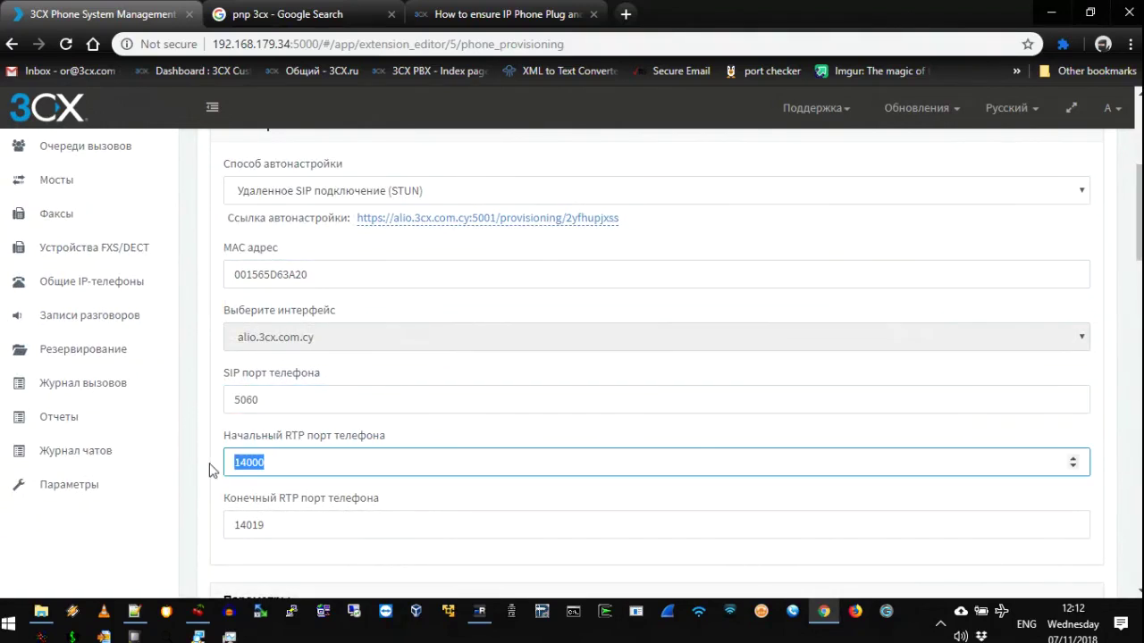
{"action": "double_click", "coordinate": [268, 526]}
{"action": "double_click", "coordinate": [287, 461]}
{"action": "key", "text": "Tab"}
{"action": "scroll", "coordinate": [483, 437], "scroll_direction": "down", "scroll_amount": 1}
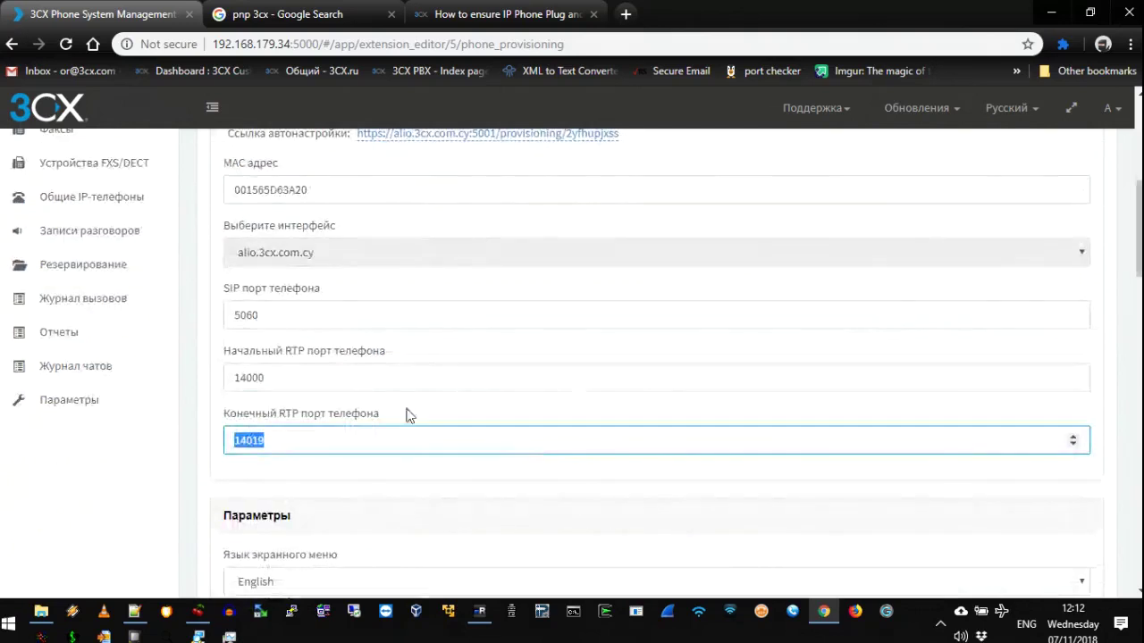
- Look through the Yealink T52S's language, time zone, date and time format, web password and other phone options
{"action": "scroll", "coordinate": [339, 420], "scroll_direction": "down", "scroll_amount": 2}
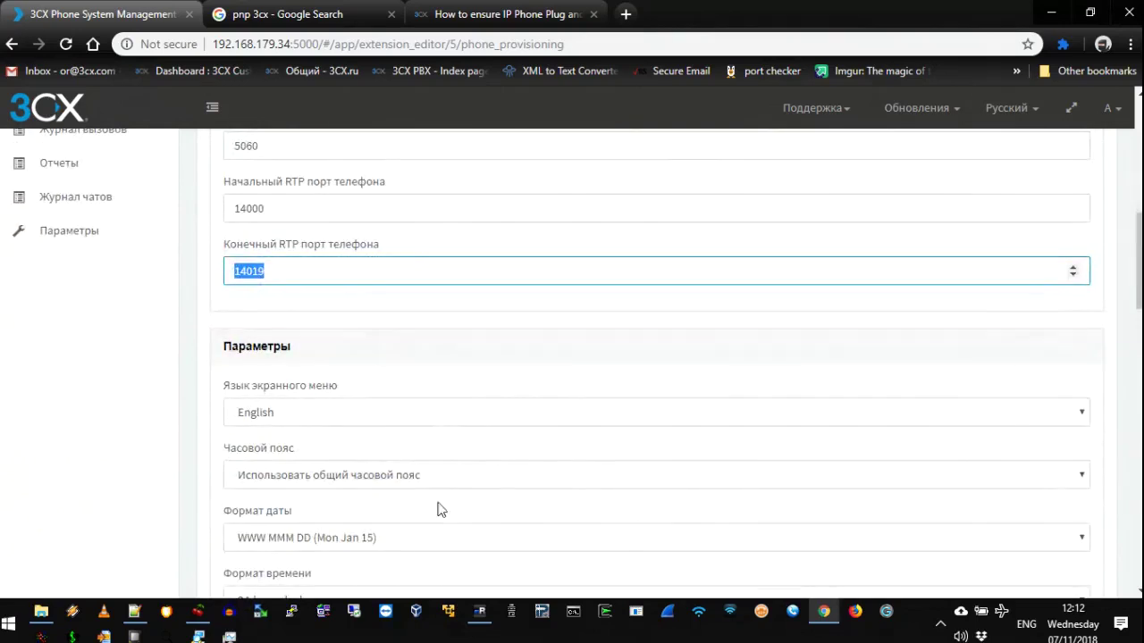
{"action": "scroll", "coordinate": [439, 511], "scroll_direction": "down", "scroll_amount": 5}
{"action": "scroll", "coordinate": [367, 273], "scroll_direction": "up", "scroll_amount": 2}
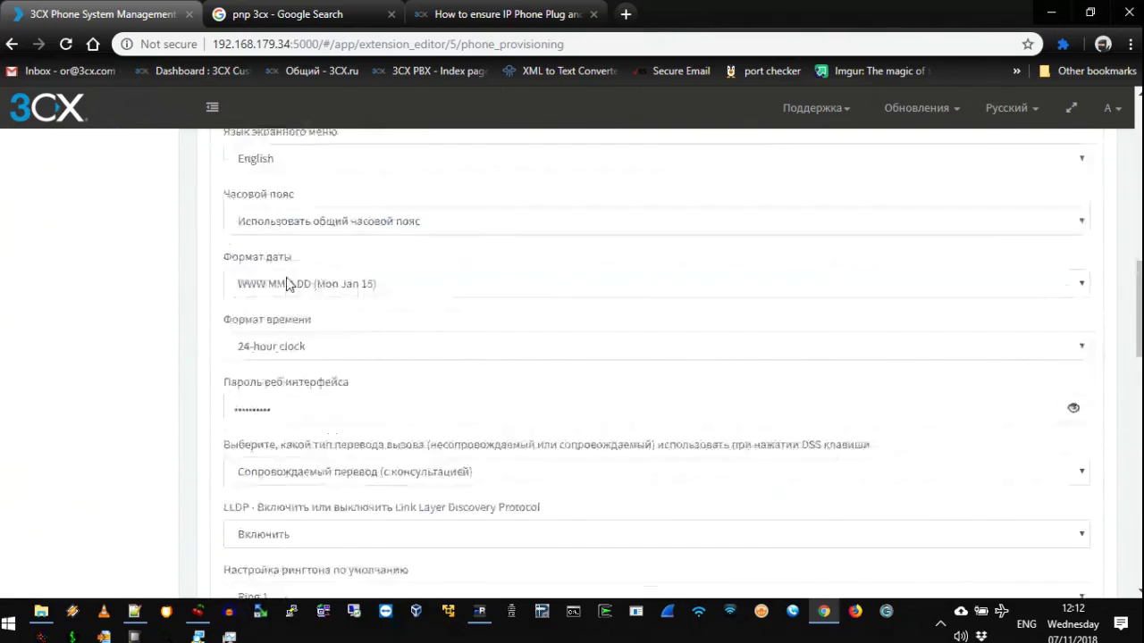
{"action": "scroll", "coordinate": [275, 309], "scroll_direction": "down", "scroll_amount": 9}
{"action": "scroll", "coordinate": [391, 445], "scroll_direction": "up", "scroll_amount": 15}
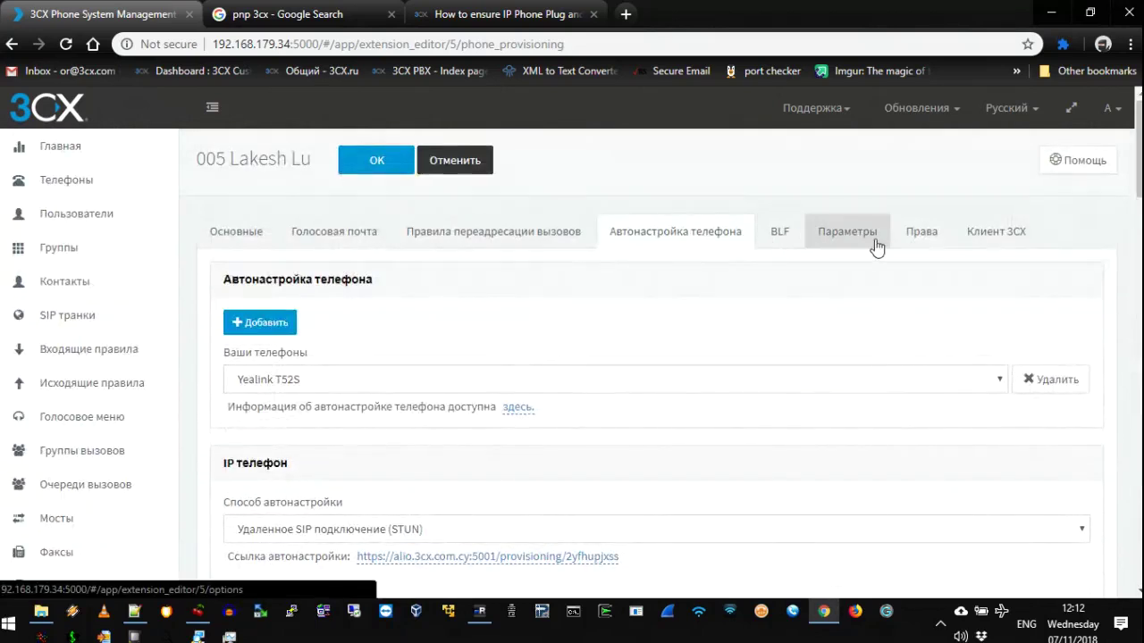
- Examine extension 005's restriction on public-network connections over direct SIP or STUN and its option to proxy audio through the PBX
{"action": "left_click", "coordinate": [833, 253]}
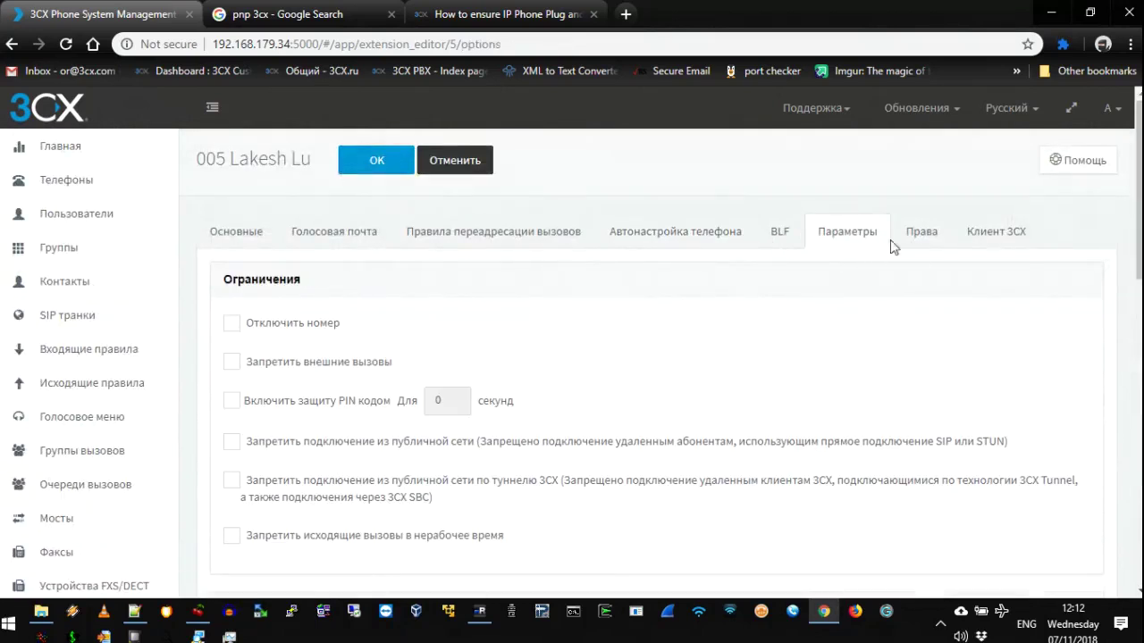
{"action": "left_click_drag", "start_coordinate": [245, 443], "coordinate": [1016, 450]}
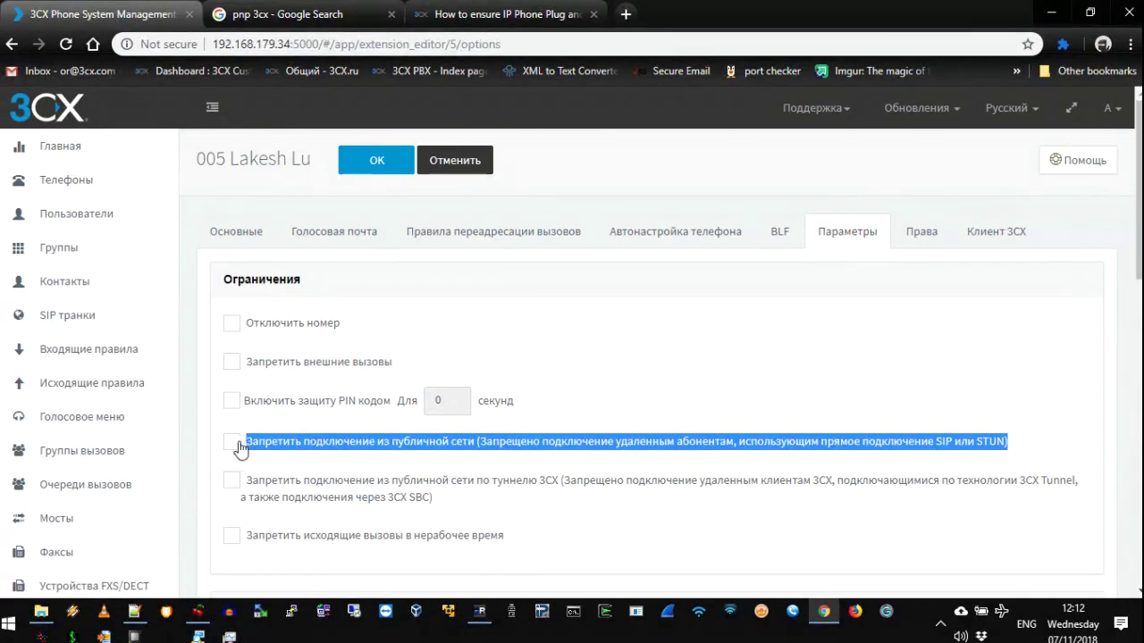
{"action": "scroll", "coordinate": [526, 409], "scroll_direction": "down", "scroll_amount": 4}
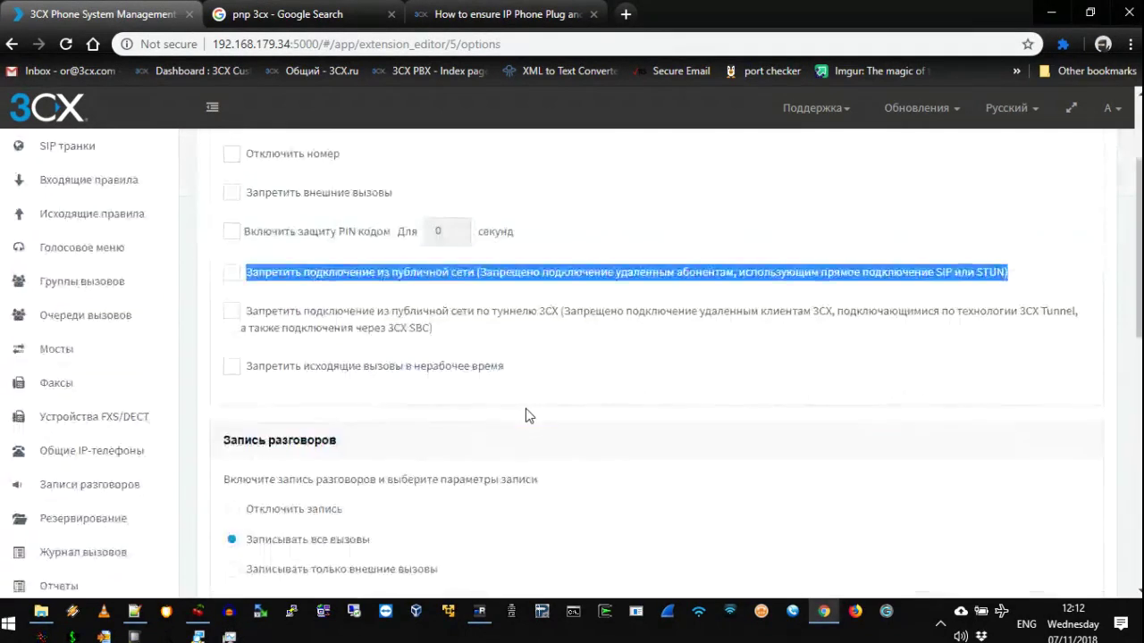
{"action": "scroll", "coordinate": [299, 332], "scroll_direction": "down", "scroll_amount": 7}
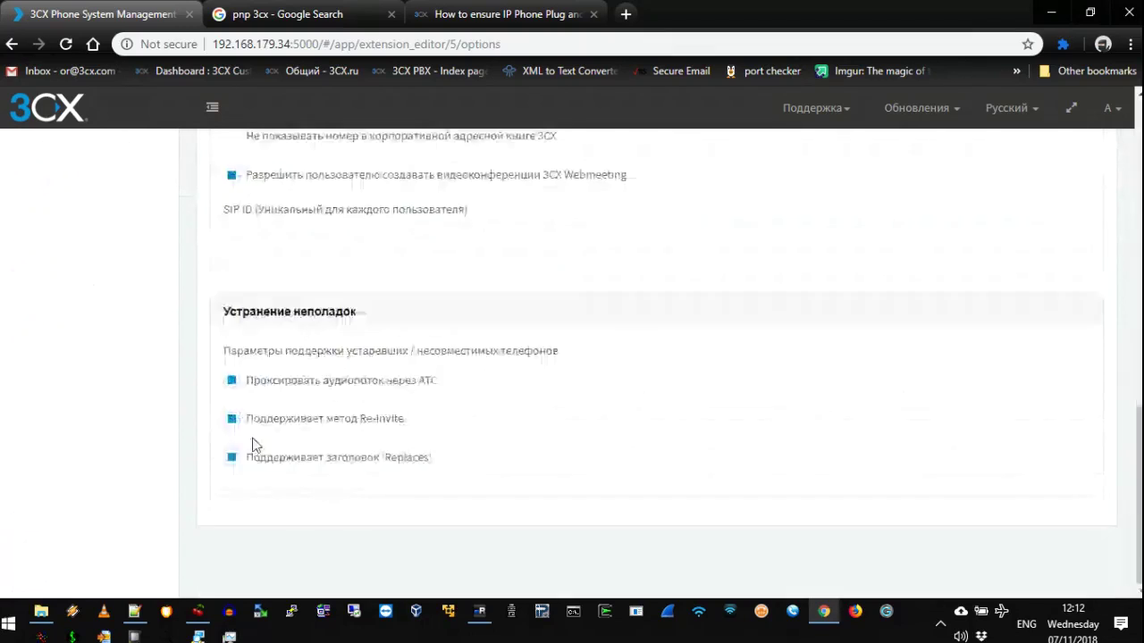
{"action": "left_click_drag", "start_coordinate": [253, 386], "coordinate": [445, 390]}
{"action": "scroll", "coordinate": [511, 429], "scroll_direction": "up", "scroll_amount": 10}
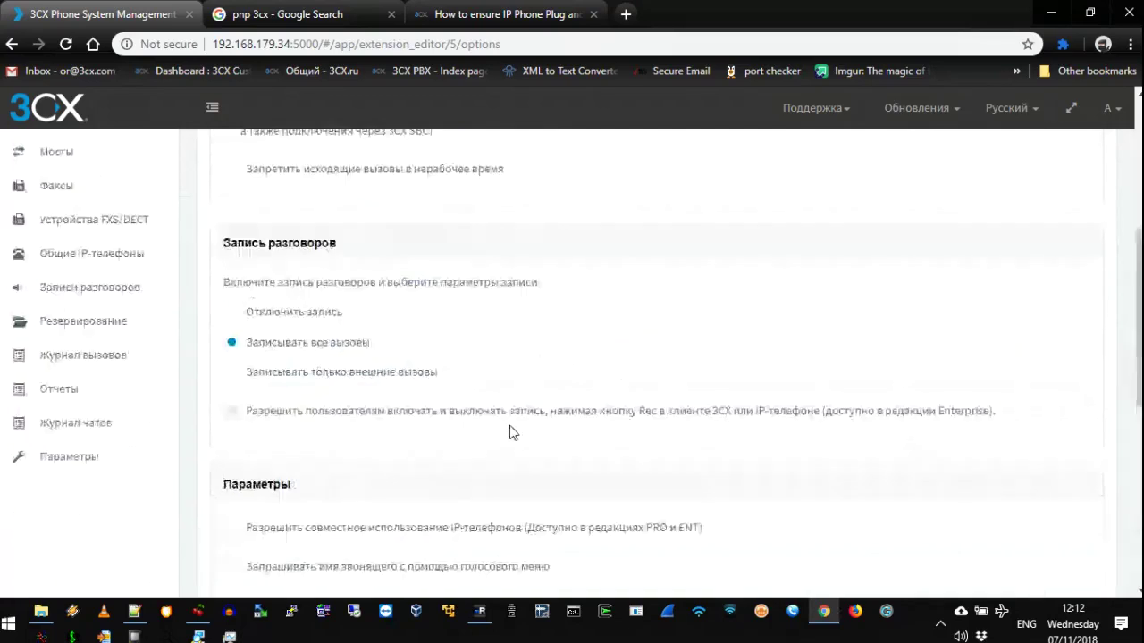
- Recheck extension 005's phone provisioning settings and save the extension
{"action": "left_click", "coordinate": [633, 246]}
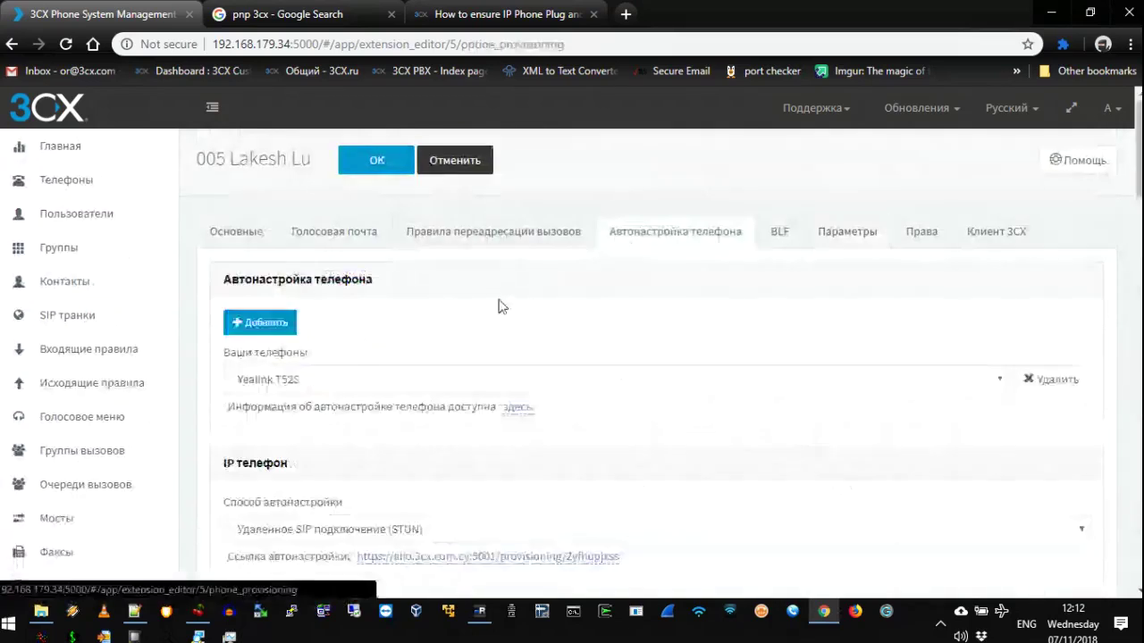
{"action": "scroll", "coordinate": [357, 383], "scroll_direction": "down", "scroll_amount": 4}
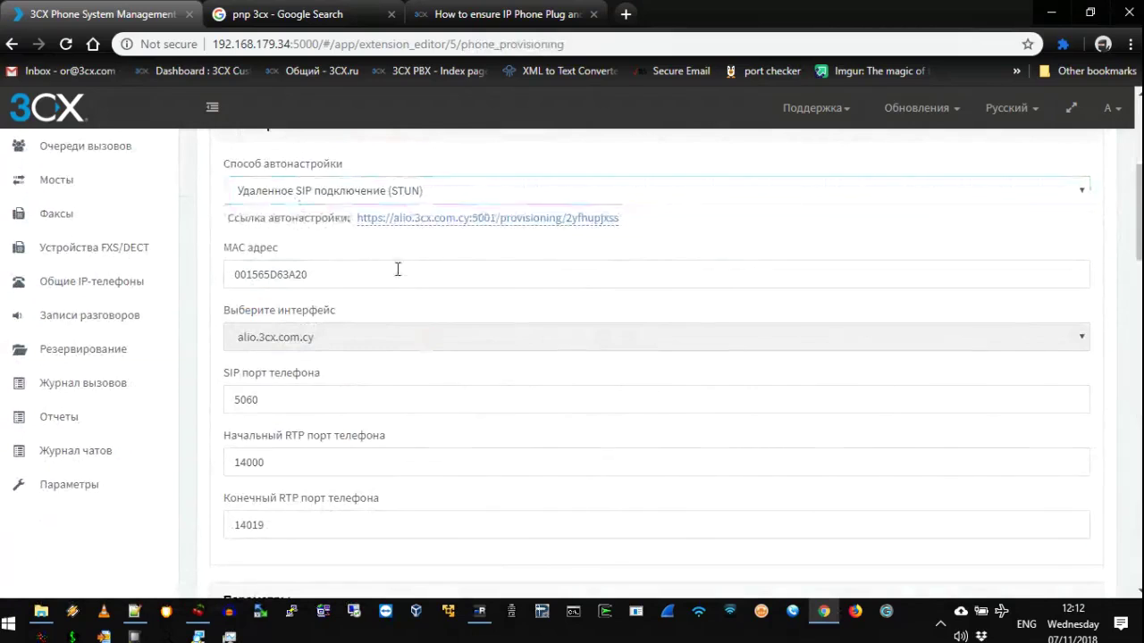
{"action": "scroll", "coordinate": [384, 264], "scroll_direction": "up", "scroll_amount": 4}
{"action": "left_click", "coordinate": [372, 167]}
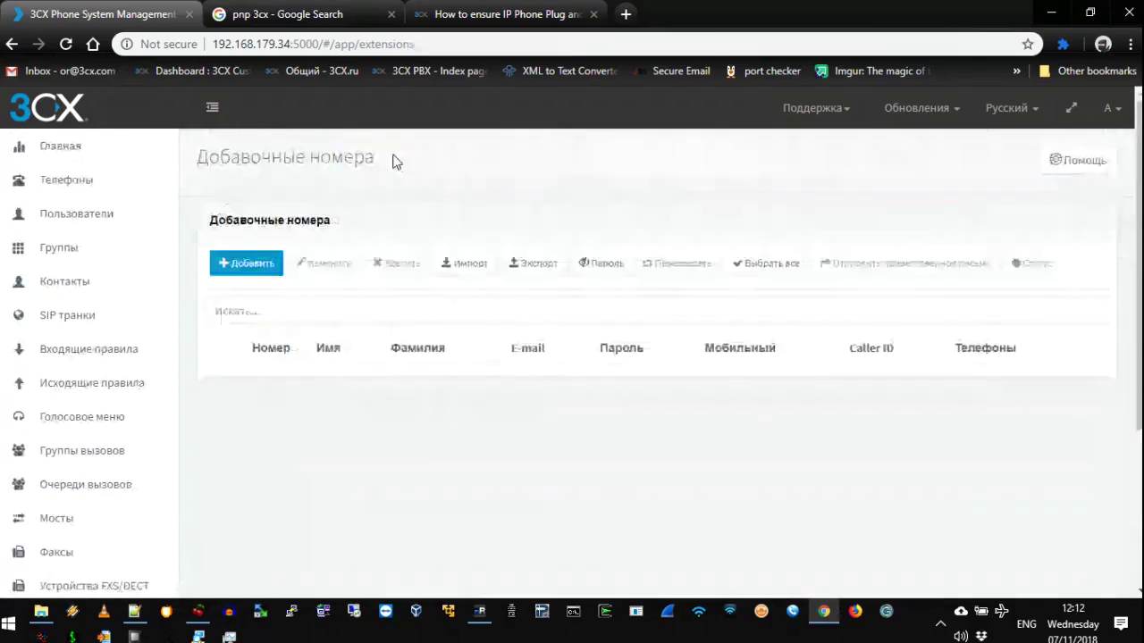
- Open the dashboard and review the system and PBX status
{"action": "left_click", "coordinate": [69, 152]}
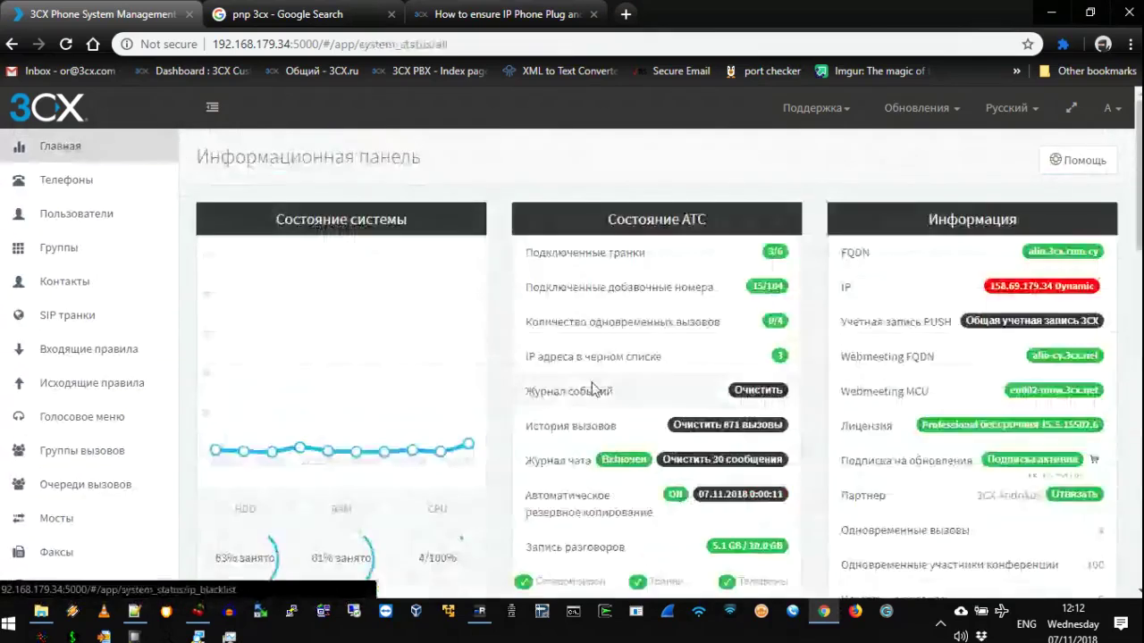
{"action": "scroll", "coordinate": [225, 311], "scroll_direction": "down", "scroll_amount": 10}
{"action": "left_click_drag", "start_coordinate": [210, 309], "coordinate": [610, 316]}
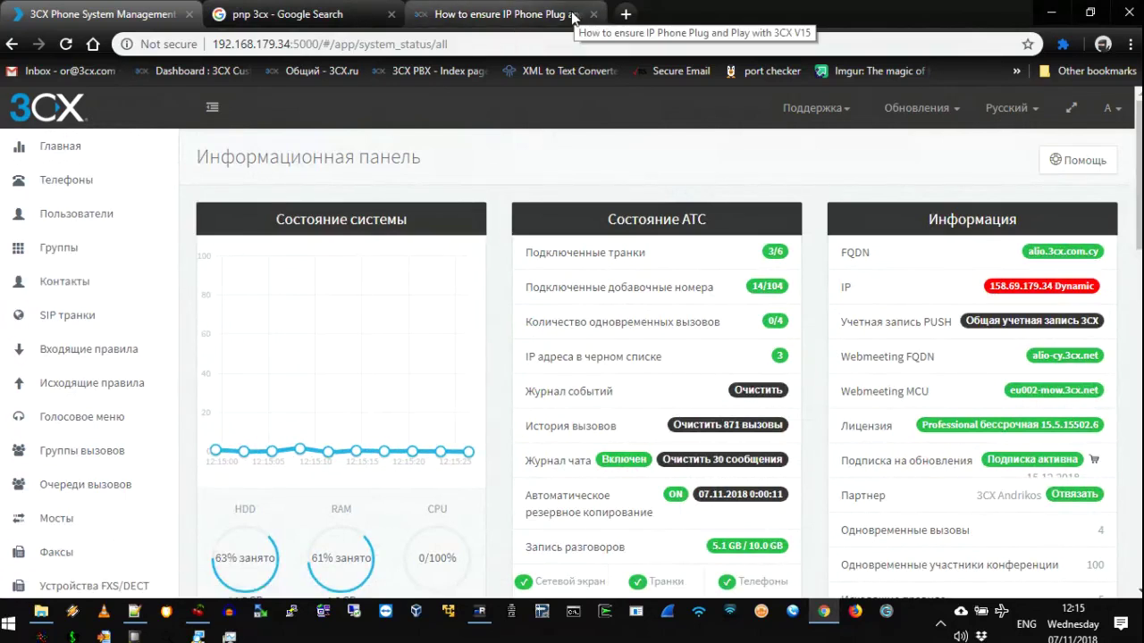
- Open extension 005 for editing and show its voicemail settings
{"action": "left_click", "coordinate": [75, 216]}
{"action": "scroll", "coordinate": [294, 511], "scroll_direction": "down", "scroll_amount": 2}
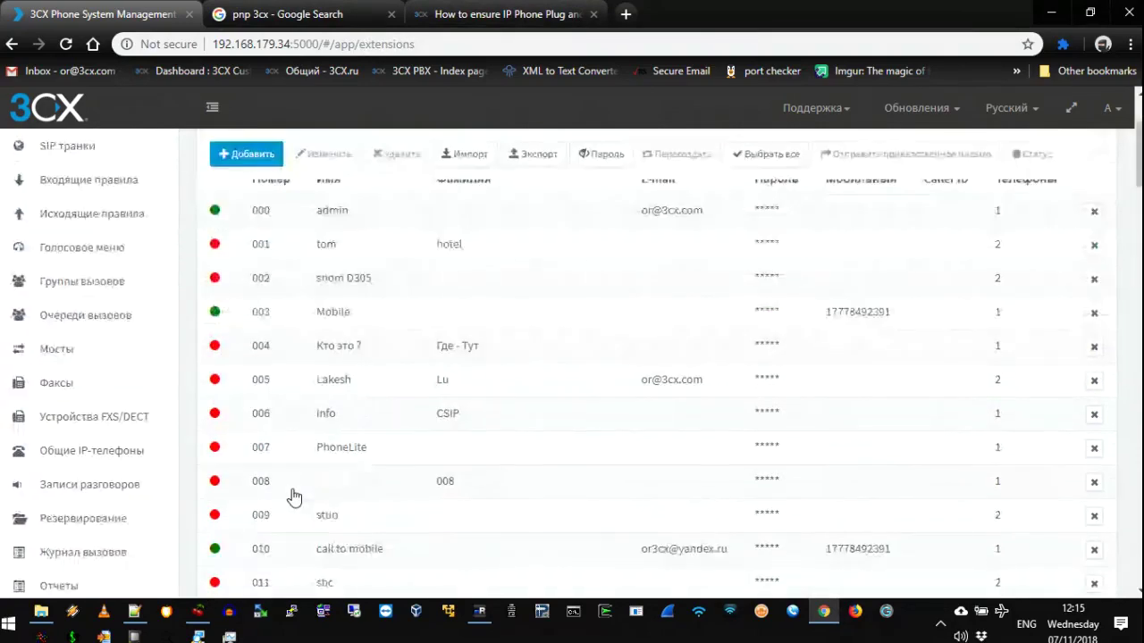
{"action": "double_click", "coordinate": [324, 382]}
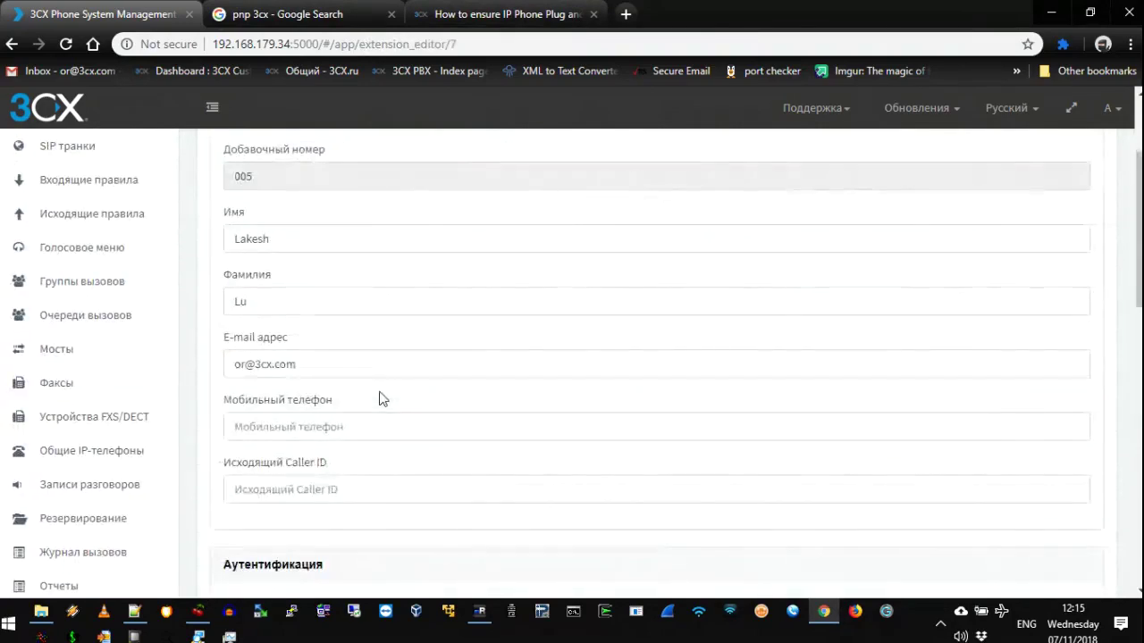
{"action": "scroll", "coordinate": [378, 383], "scroll_direction": "up", "scroll_amount": 2}
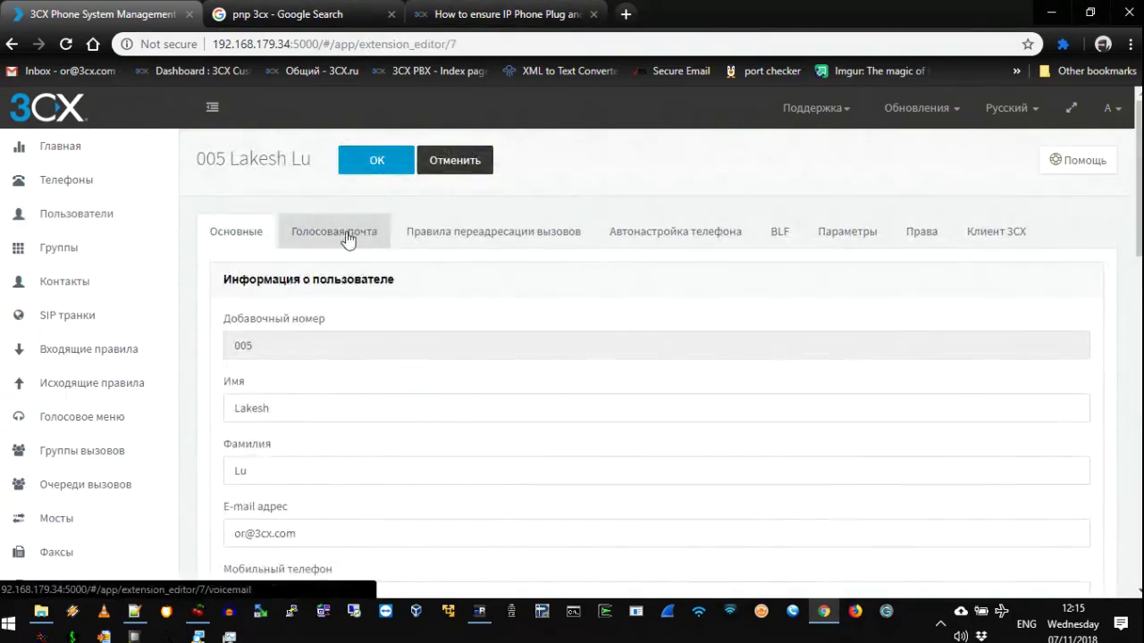
{"action": "left_click", "coordinate": [353, 234]}
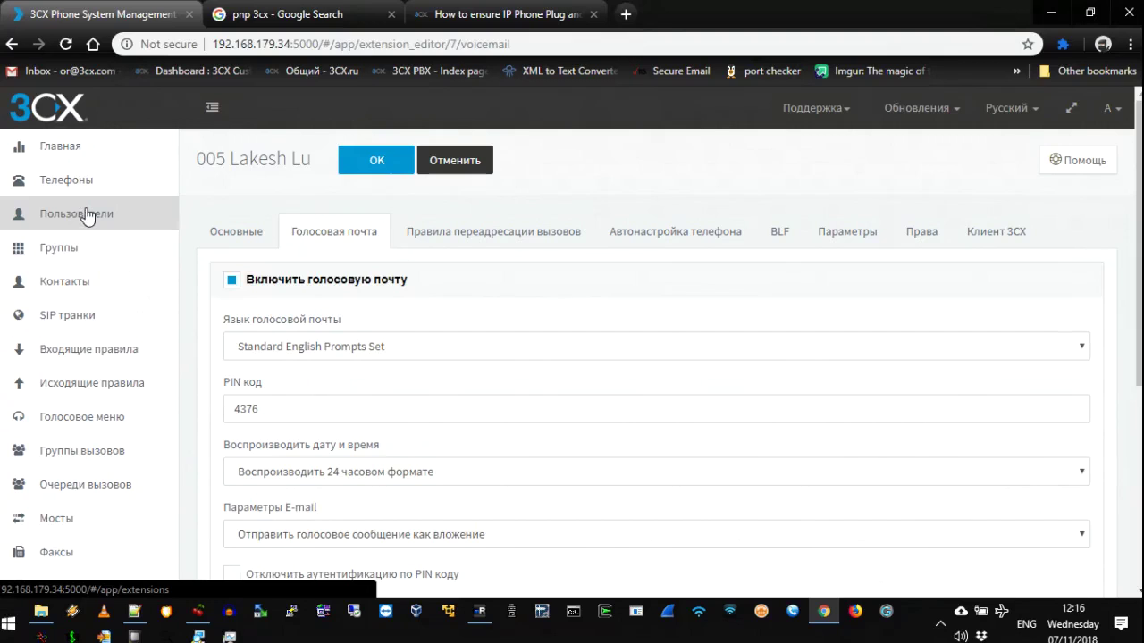
- Examine the new Yealink SIP-T52S and extension 002's snom D305 in the phones list, reloading the page in between
{"action": "left_click", "coordinate": [39, 184]}
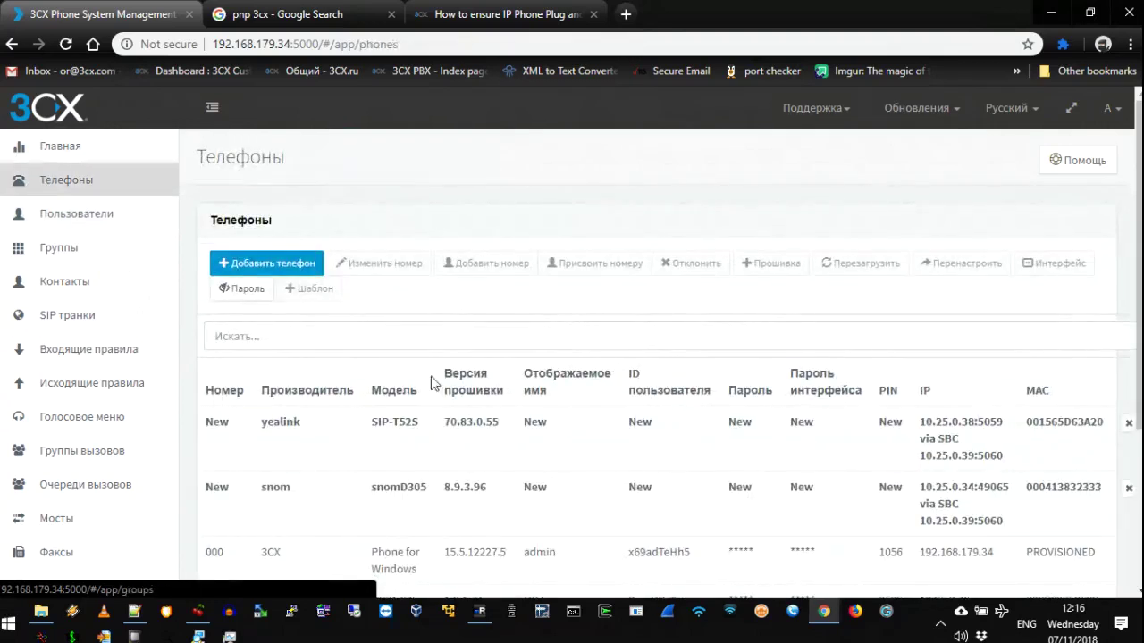
{"action": "left_click_drag", "start_coordinate": [391, 422], "coordinate": [1110, 446]}
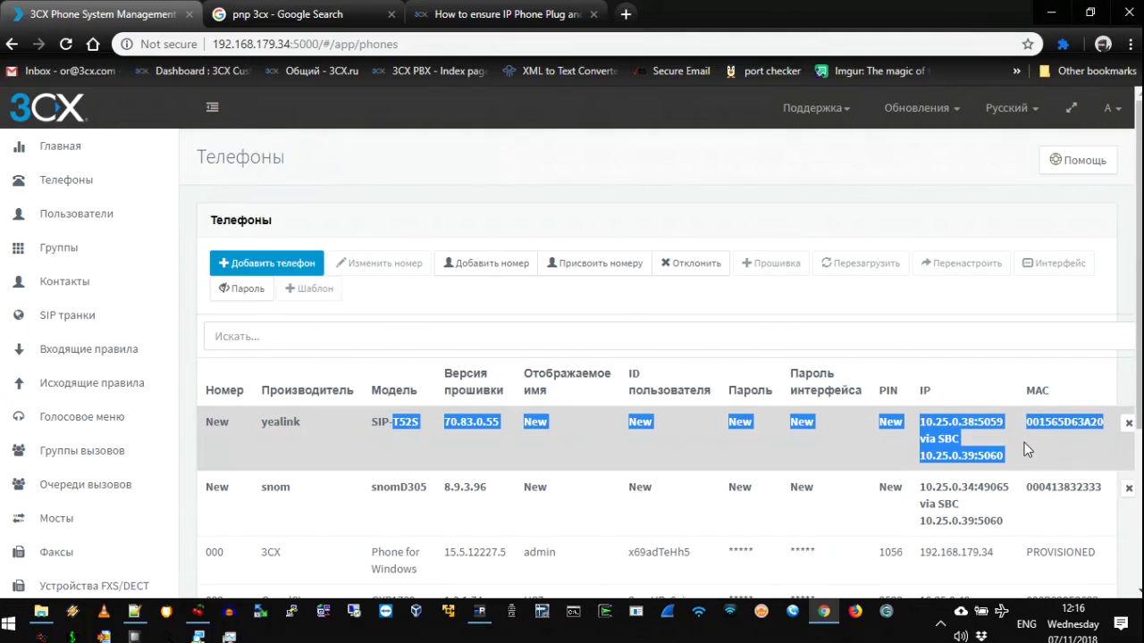
{"action": "left_click", "coordinate": [65, 43]}
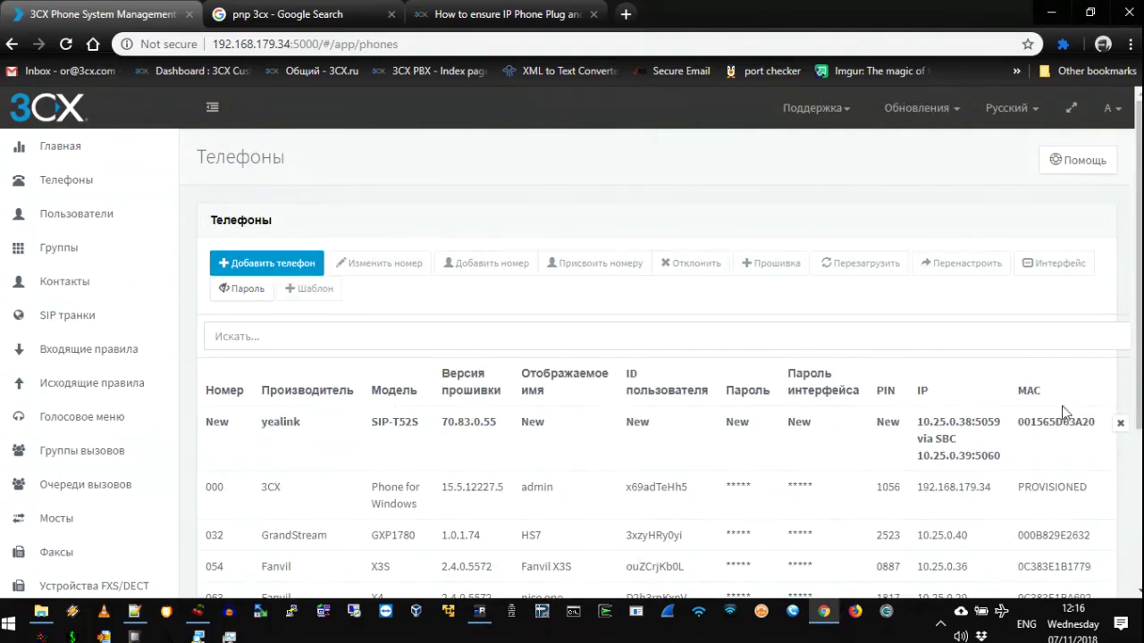
{"action": "scroll", "coordinate": [982, 393], "scroll_direction": "down", "scroll_amount": 1}
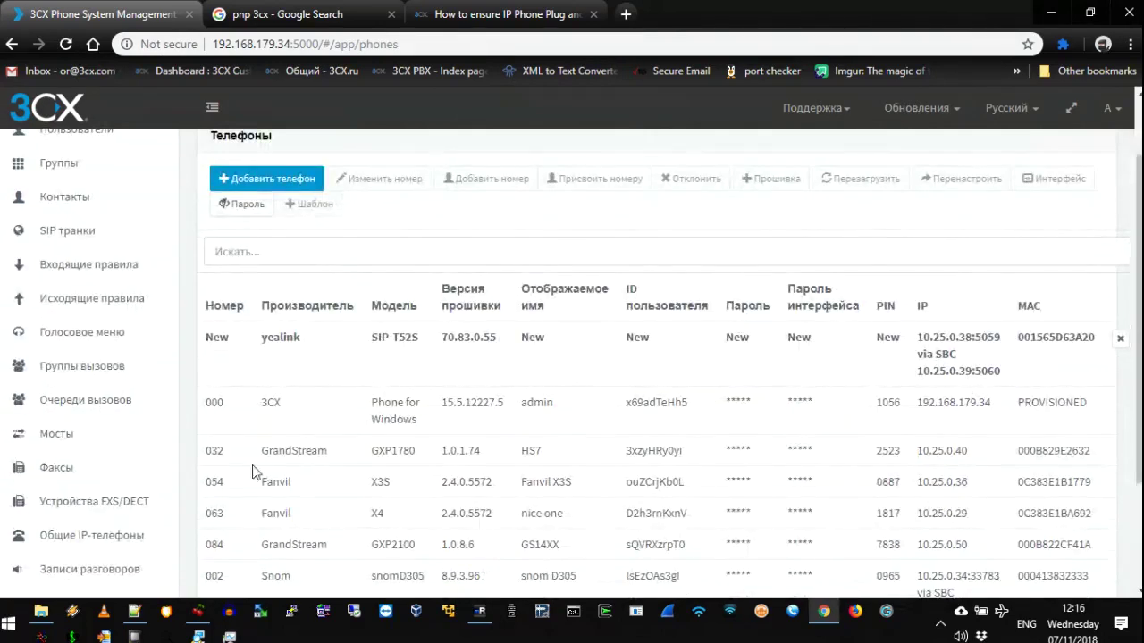
{"action": "scroll", "coordinate": [277, 493], "scroll_direction": "down", "scroll_amount": 1}
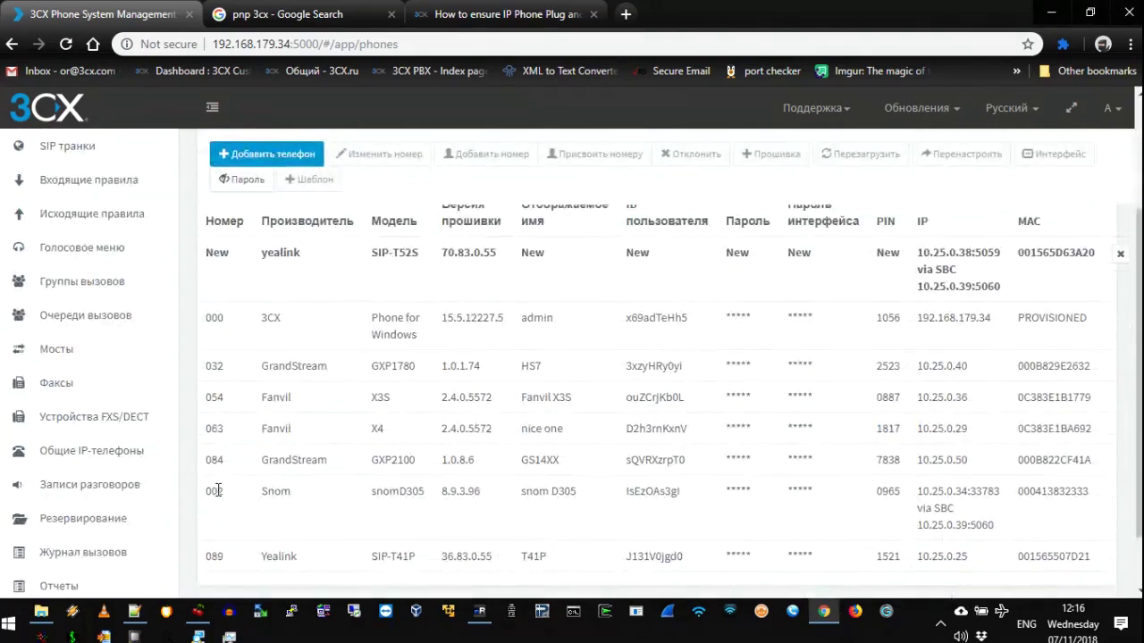
{"action": "left_click_drag", "start_coordinate": [207, 487], "coordinate": [1087, 510]}
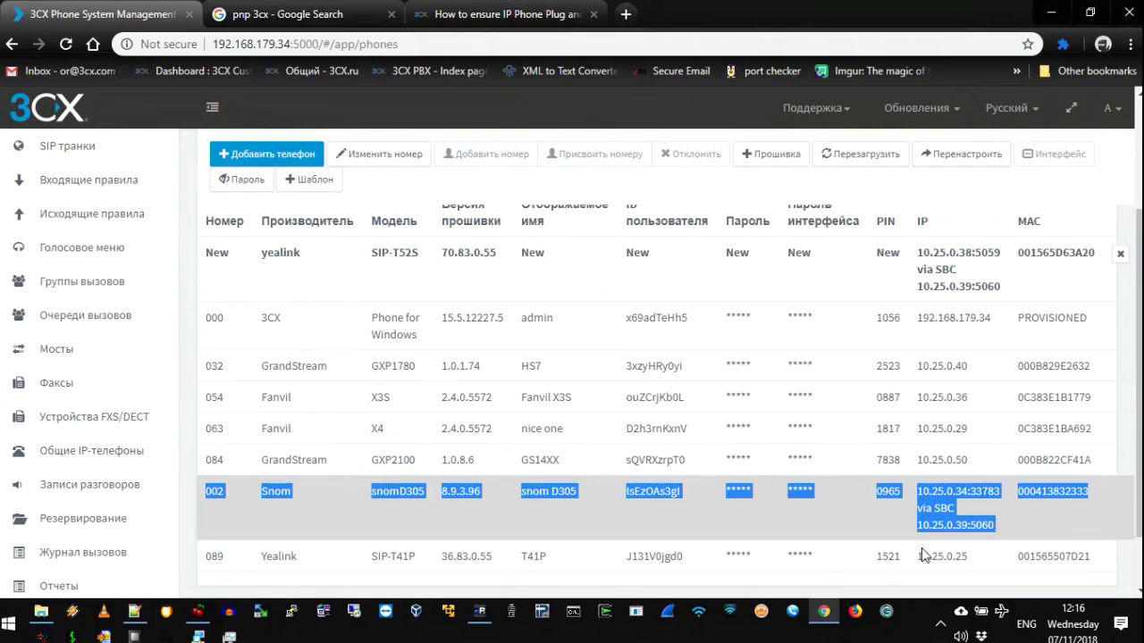
{"action": "scroll", "coordinate": [83, 299], "scroll_direction": "up", "scroll_amount": 2}
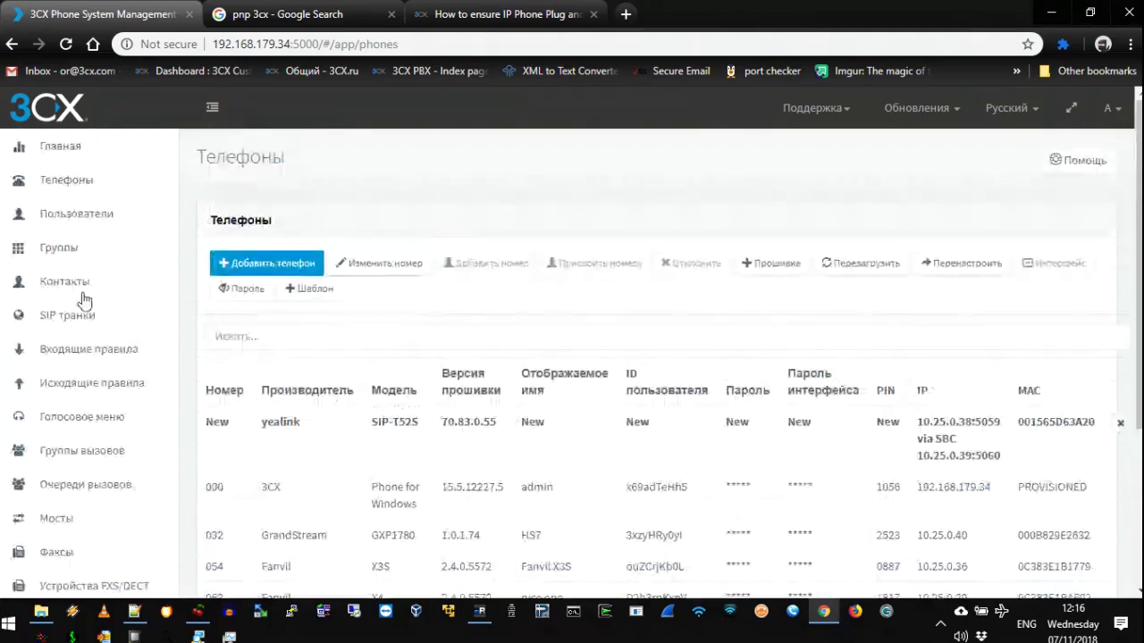
- Glance over the extensions list and open the list of shared (hot-desking) IP phones
{"action": "left_click", "coordinate": [67, 214]}
{"action": "scroll", "coordinate": [79, 277], "scroll_direction": "down", "scroll_amount": 3}
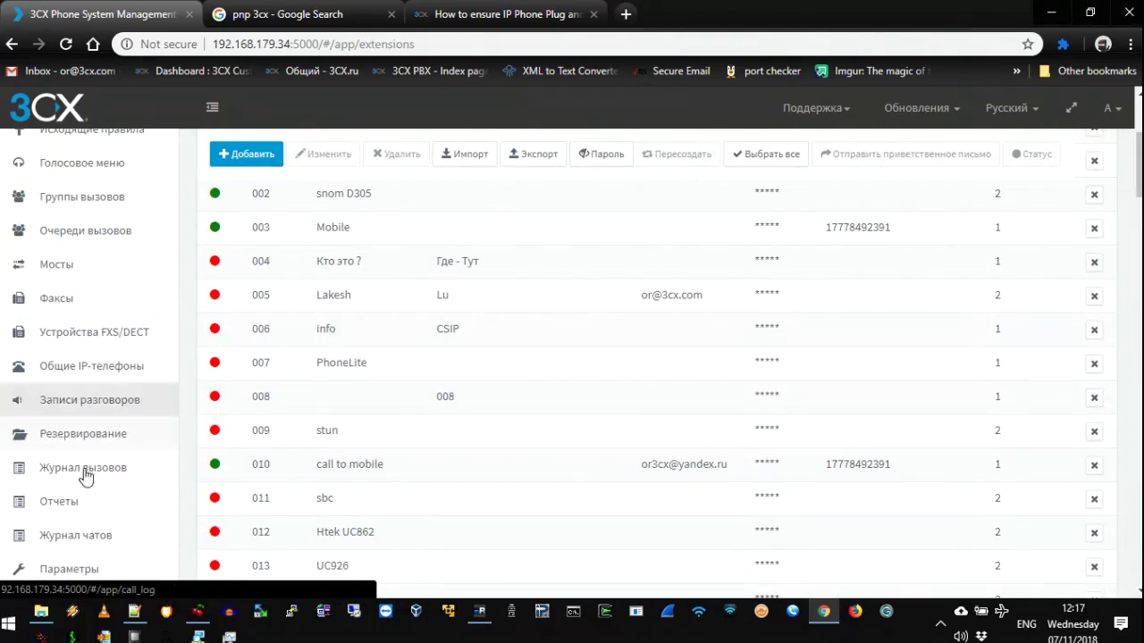
{"action": "left_click", "coordinate": [81, 368]}
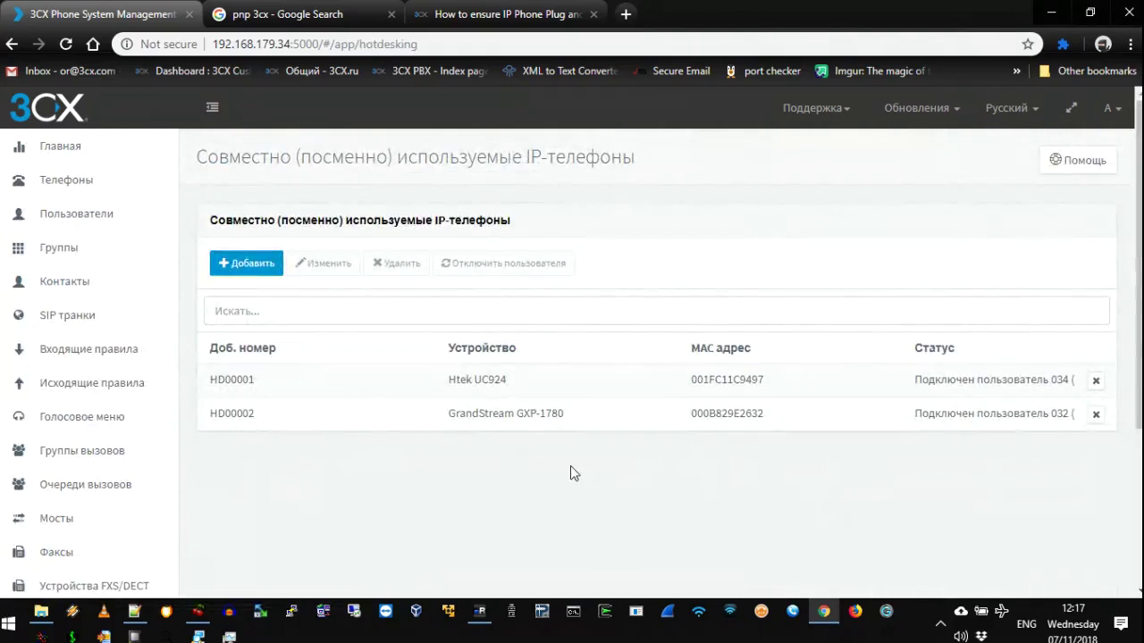
- View the supported models and the MAC address field for adding a shared IP phone, and leave without adding one
{"action": "left_click", "coordinate": [251, 265]}
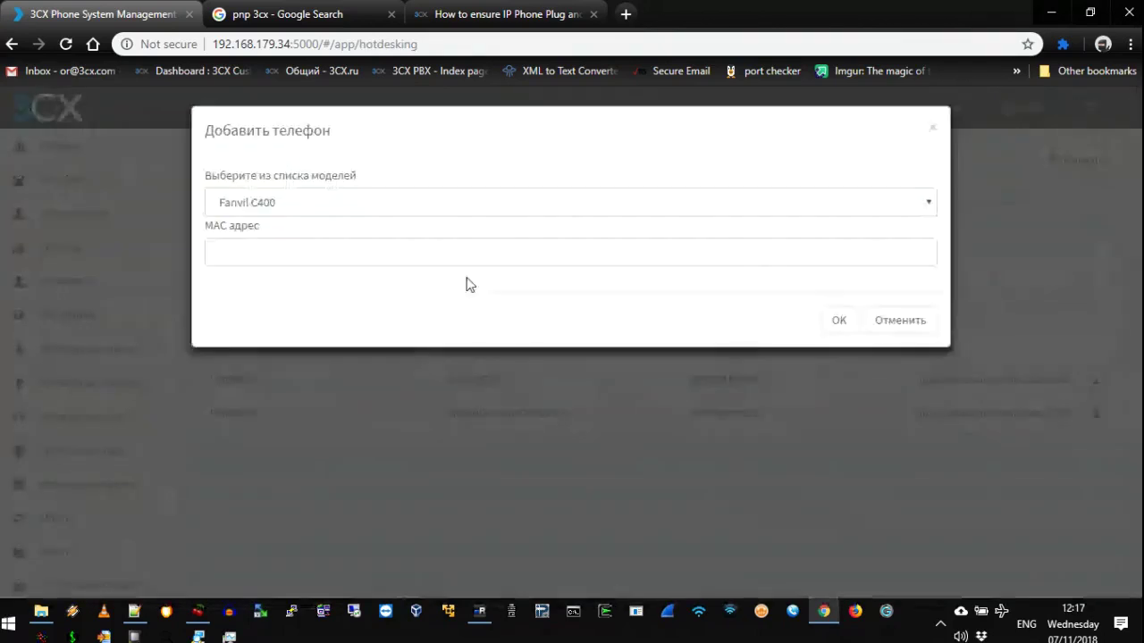
{"action": "left_click", "coordinate": [266, 209]}
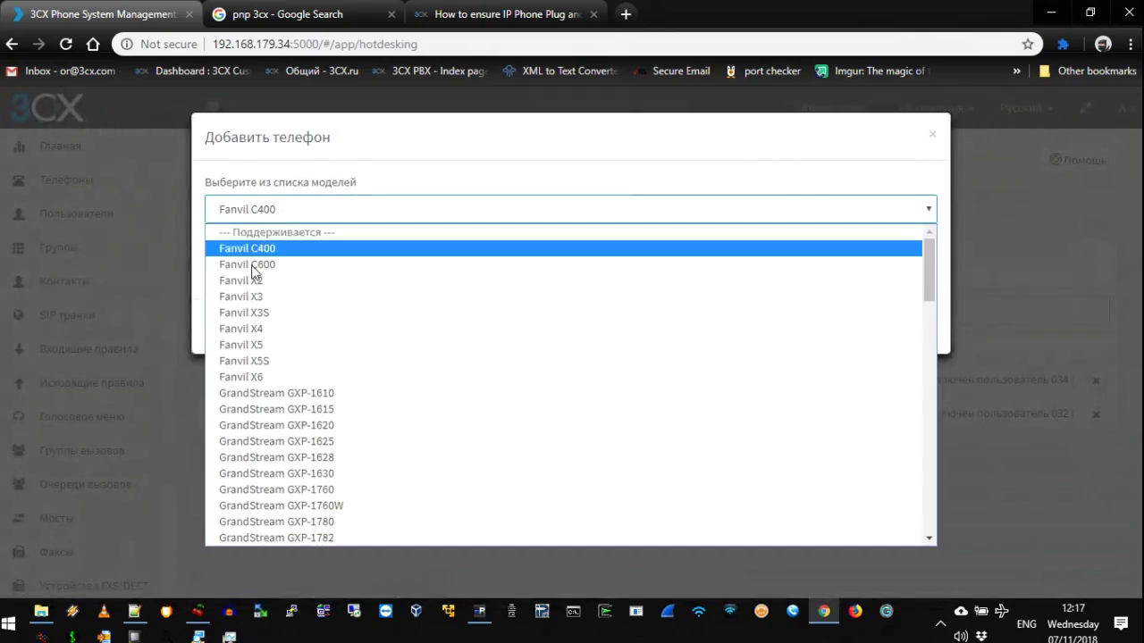
{"action": "left_click", "coordinate": [590, 115]}
{"action": "left_click", "coordinate": [230, 259]}
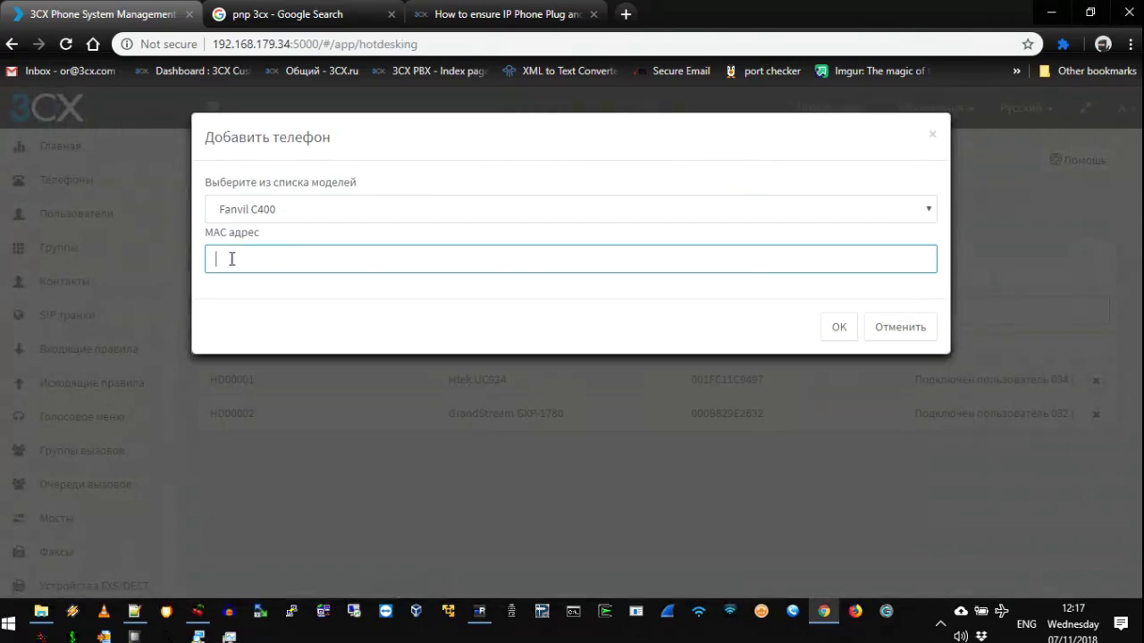
{"action": "left_click", "coordinate": [898, 328]}
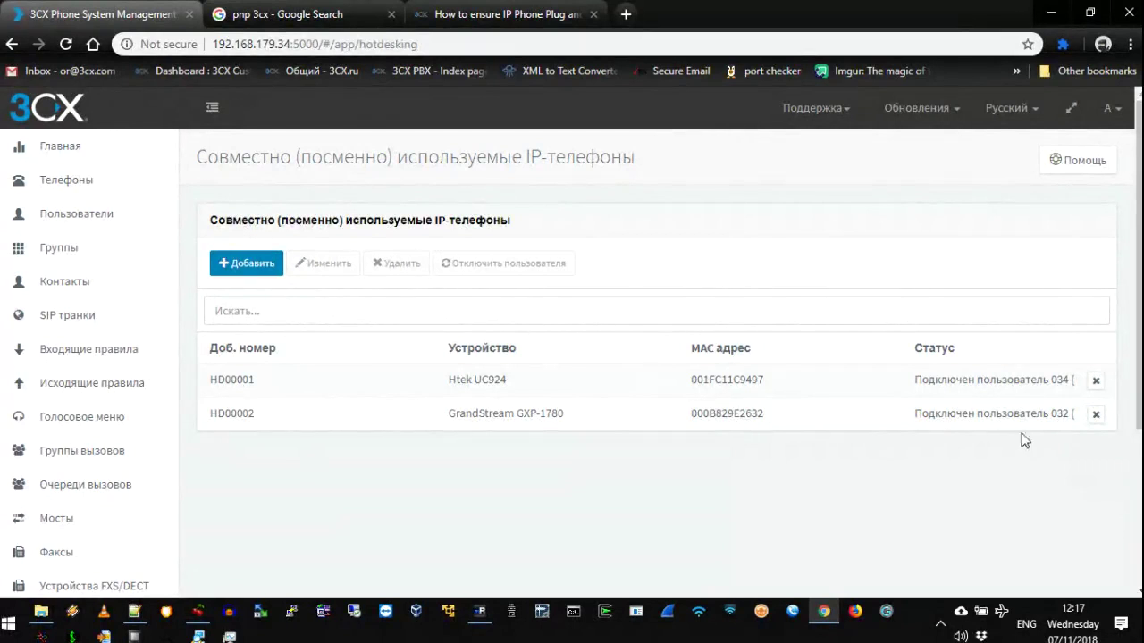
- Enable shared use of IP phones, "Разрешить совместное использование IP-телефонов", in the options of extension 003
{"action": "left_click", "coordinate": [86, 216]}
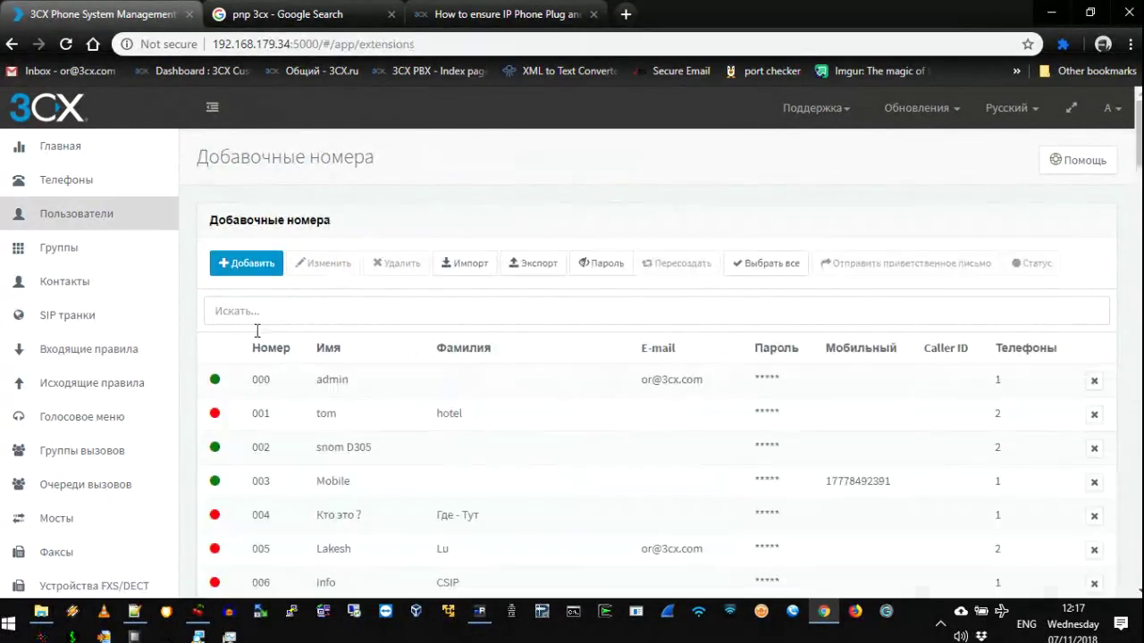
{"action": "scroll", "coordinate": [258, 332], "scroll_direction": "down", "scroll_amount": 2}
{"action": "double_click", "coordinate": [314, 318]}
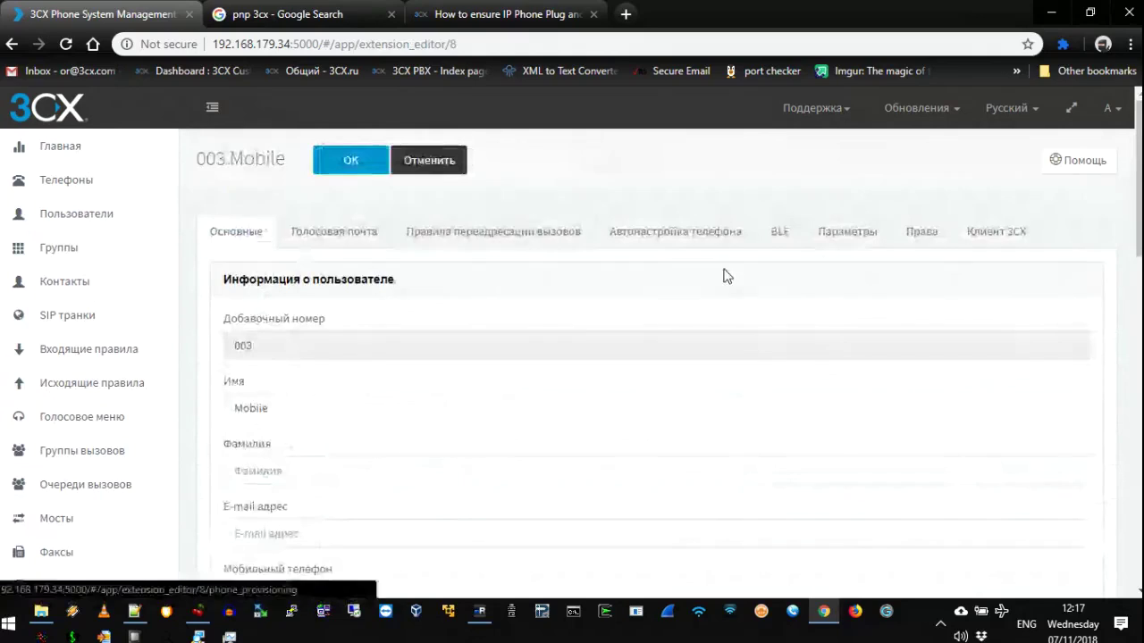
{"action": "left_click", "coordinate": [845, 234]}
{"action": "scroll", "coordinate": [309, 448], "scroll_direction": "down", "scroll_amount": 3}
{"action": "scroll", "coordinate": [268, 465], "scroll_direction": "down", "scroll_amount": 2}
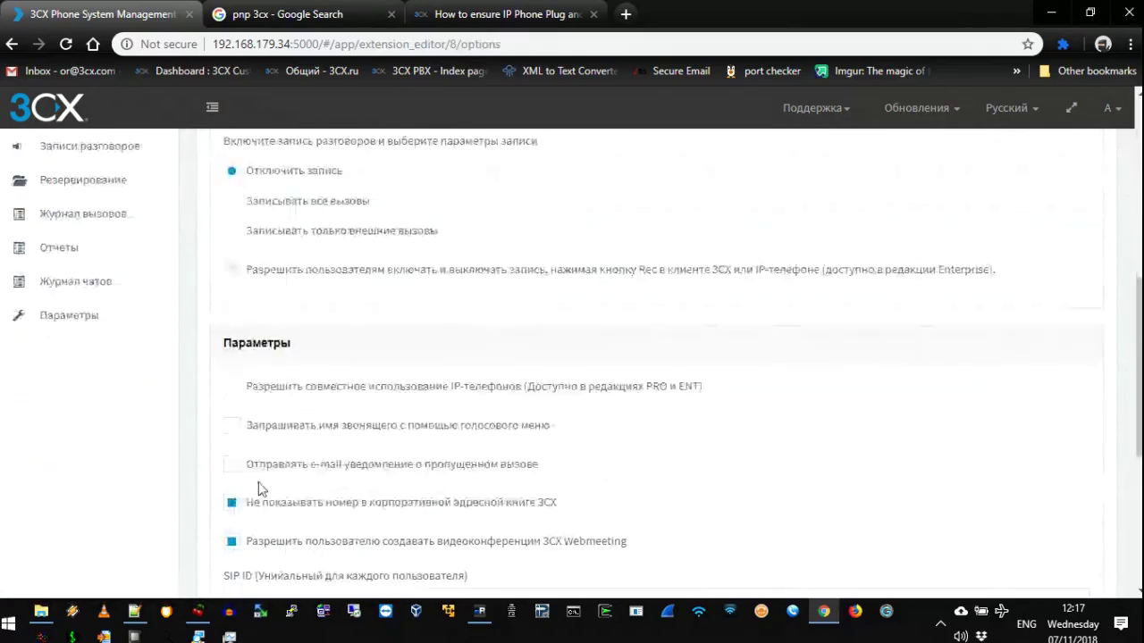
{"action": "left_click", "coordinate": [231, 391]}
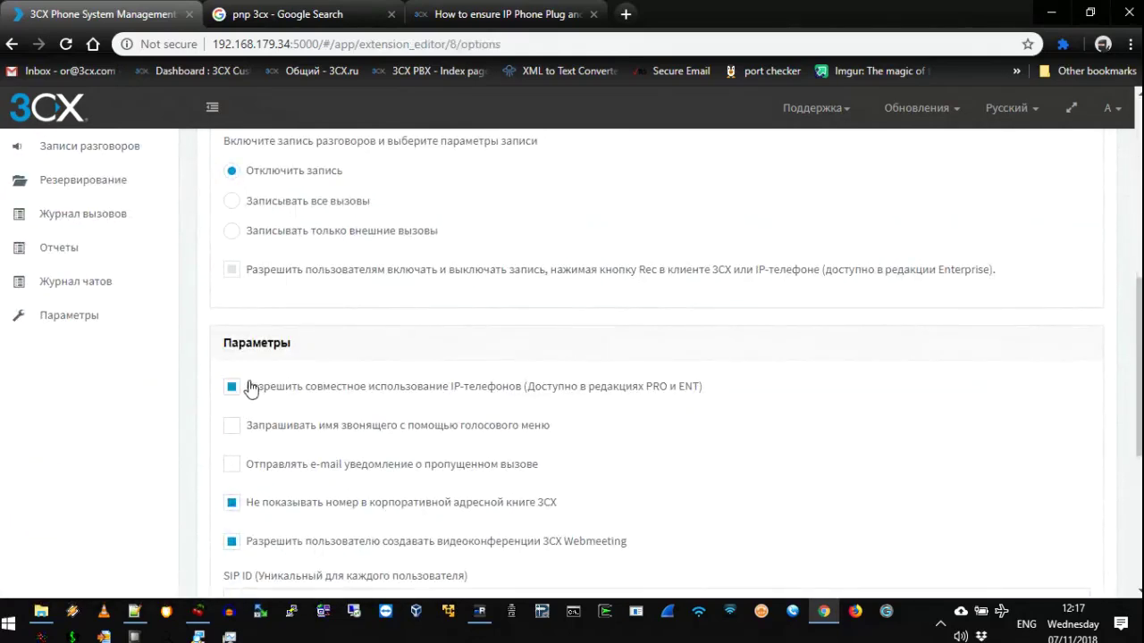
{"action": "left_click_drag", "start_coordinate": [247, 388], "coordinate": [702, 398]}
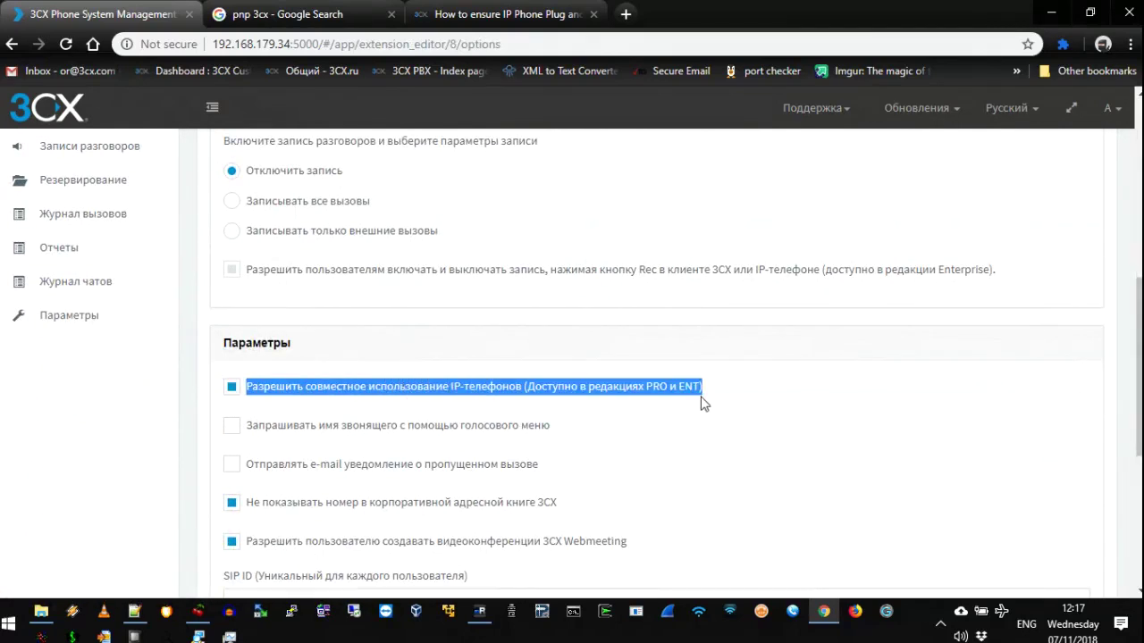
- Look up the dial code for shared use of IP phones, "Совместное использование IP-телефонов", in the dial code settings
{"action": "scroll", "coordinate": [402, 408], "scroll_direction": "up", "scroll_amount": 1}
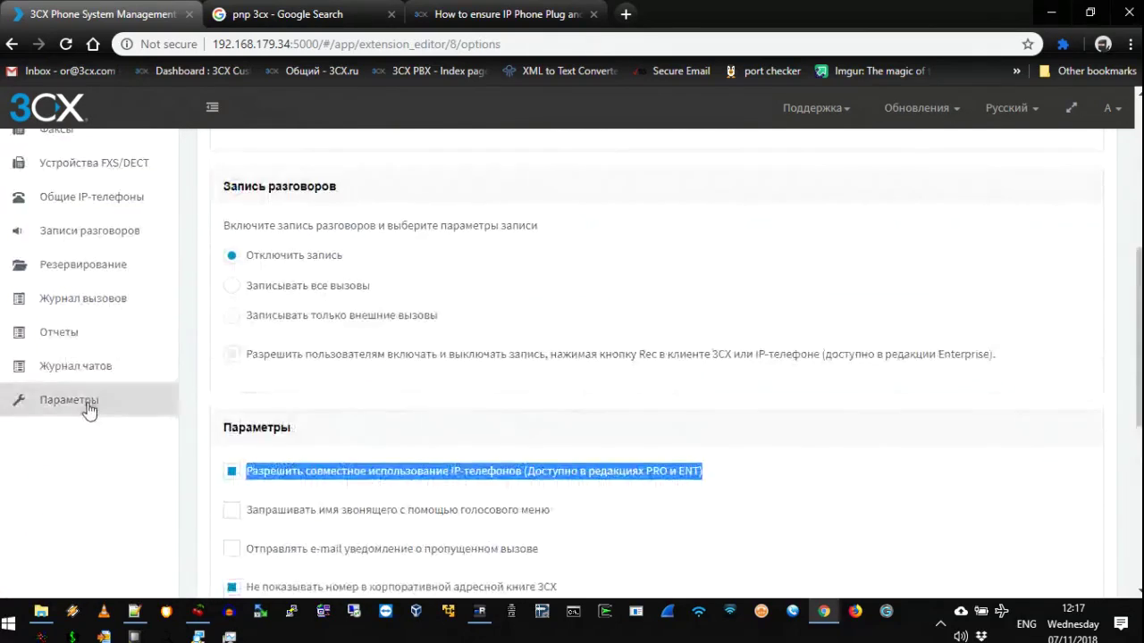
{"action": "left_click", "coordinate": [89, 407]}
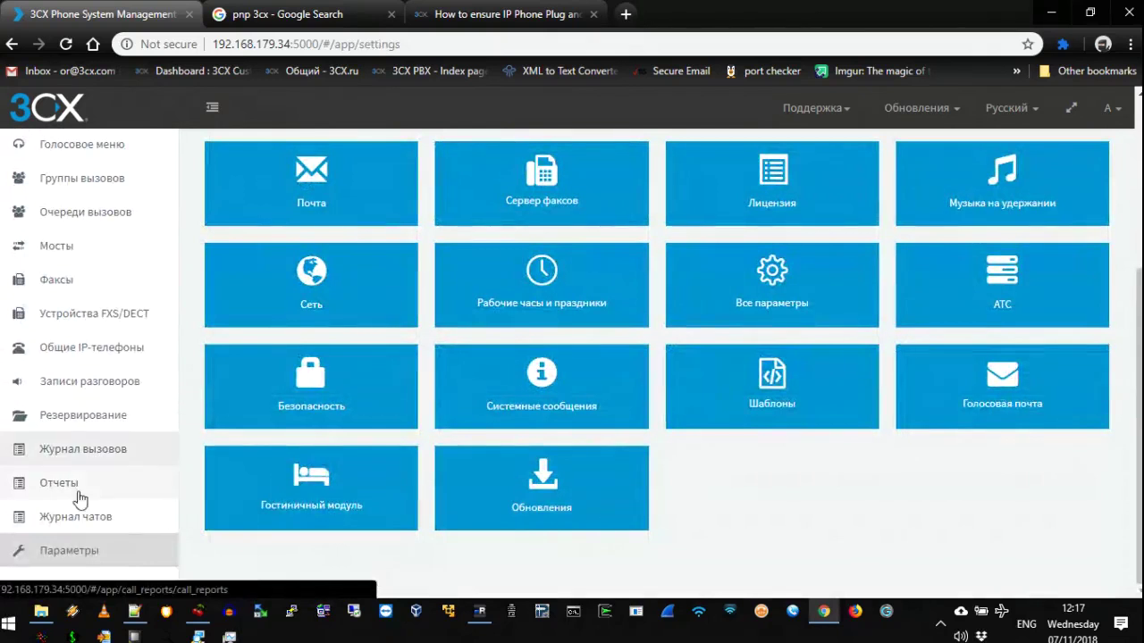
{"action": "scroll", "coordinate": [771, 452], "scroll_direction": "up", "scroll_amount": 1}
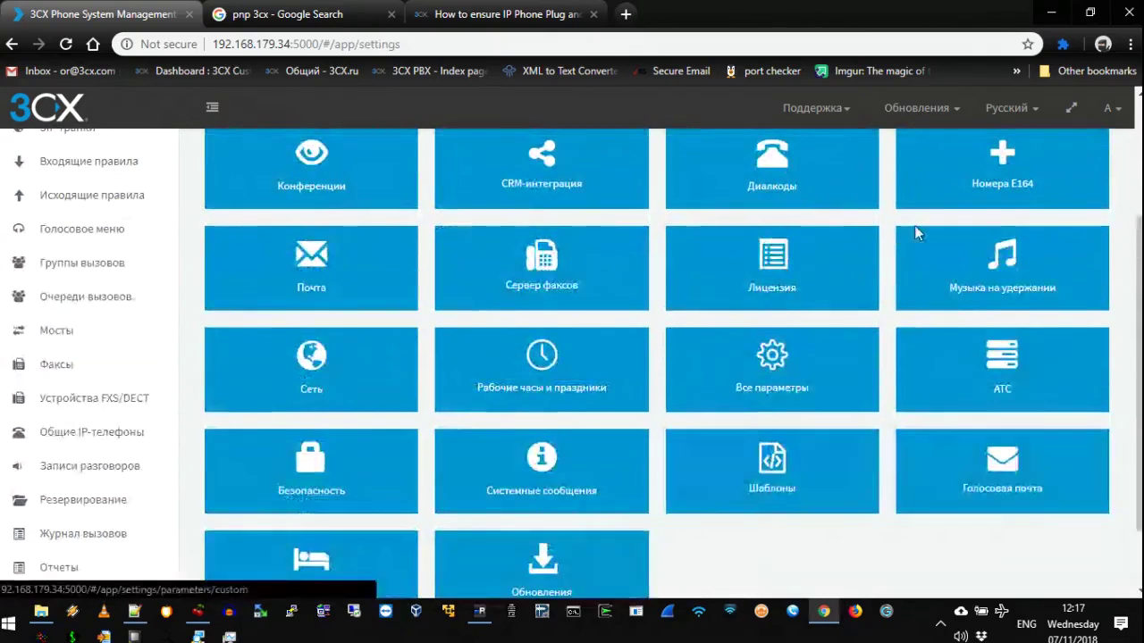
{"action": "left_click", "coordinate": [755, 176]}
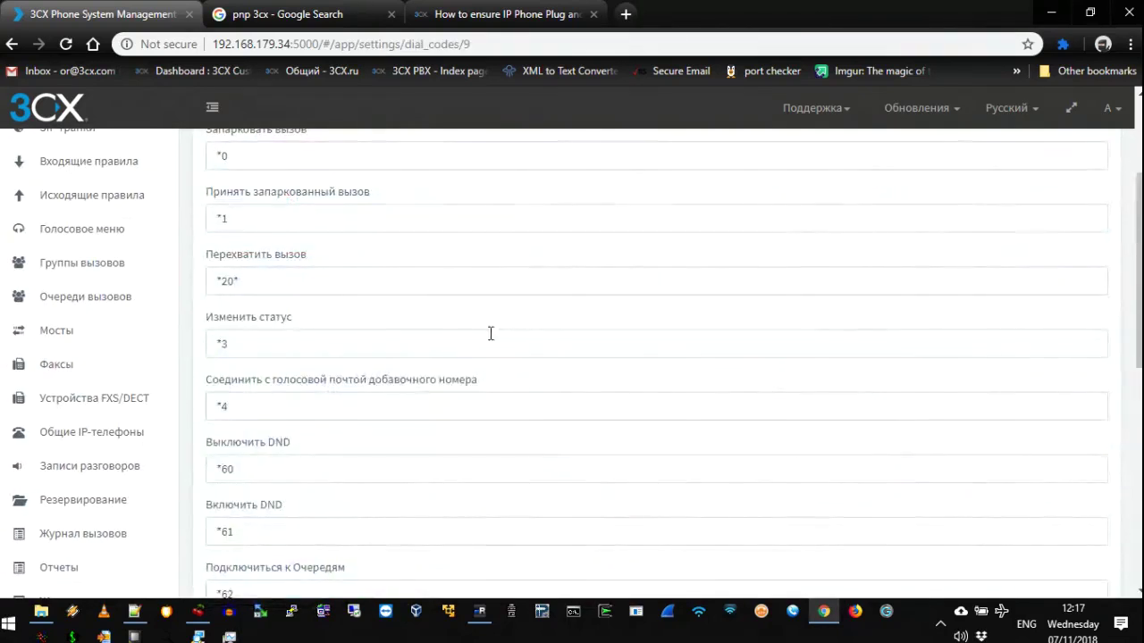
{"action": "scroll", "coordinate": [482, 339], "scroll_direction": "down", "scroll_amount": 2}
{"action": "scroll", "coordinate": [475, 307], "scroll_direction": "down", "scroll_amount": 5}
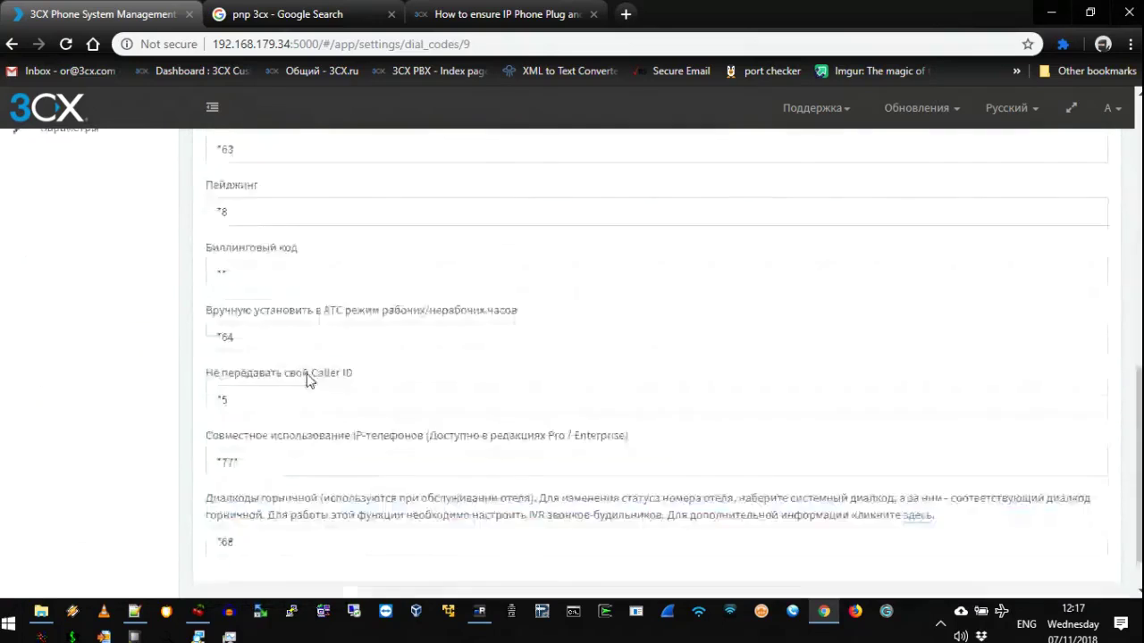
{"action": "left_click_drag", "start_coordinate": [206, 379], "coordinate": [634, 392]}
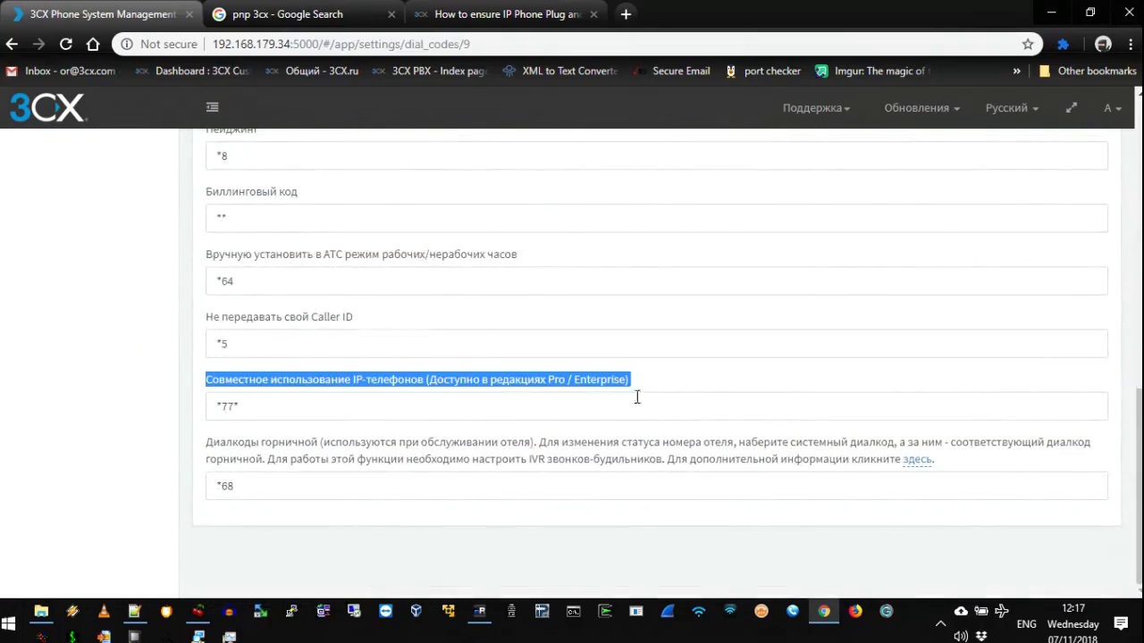
{"action": "triple_click", "coordinate": [249, 405]}
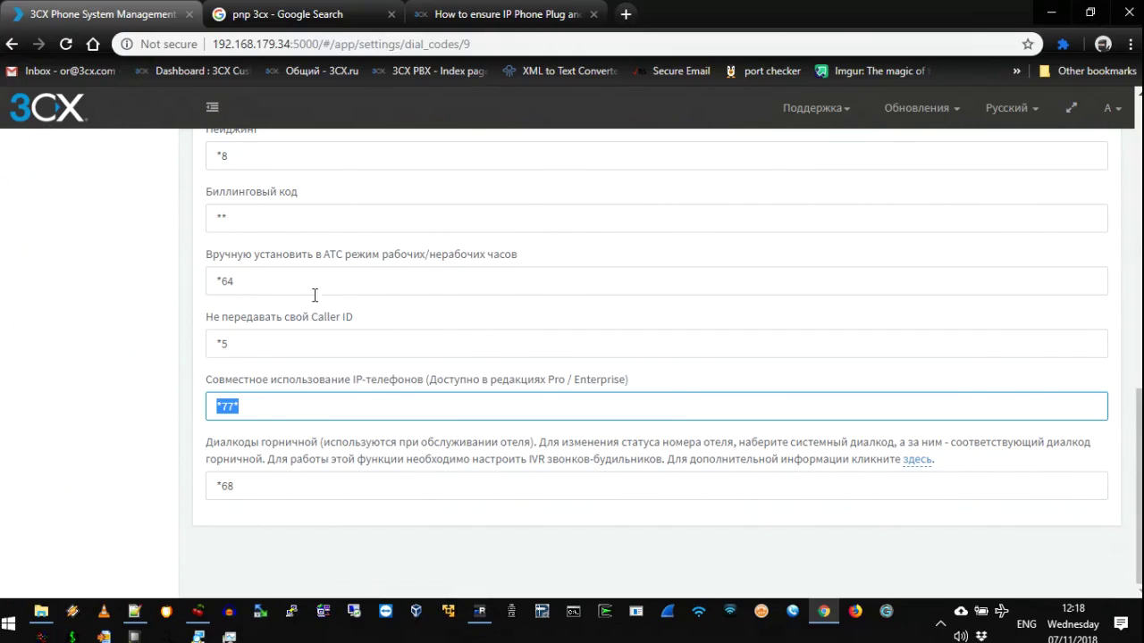
- Compare the IP addresses of extension 005's Yealink SIP-T52S and extension 002's snom D305 in the phones list
{"action": "scroll", "coordinate": [290, 295], "scroll_direction": "up", "scroll_amount": 10}
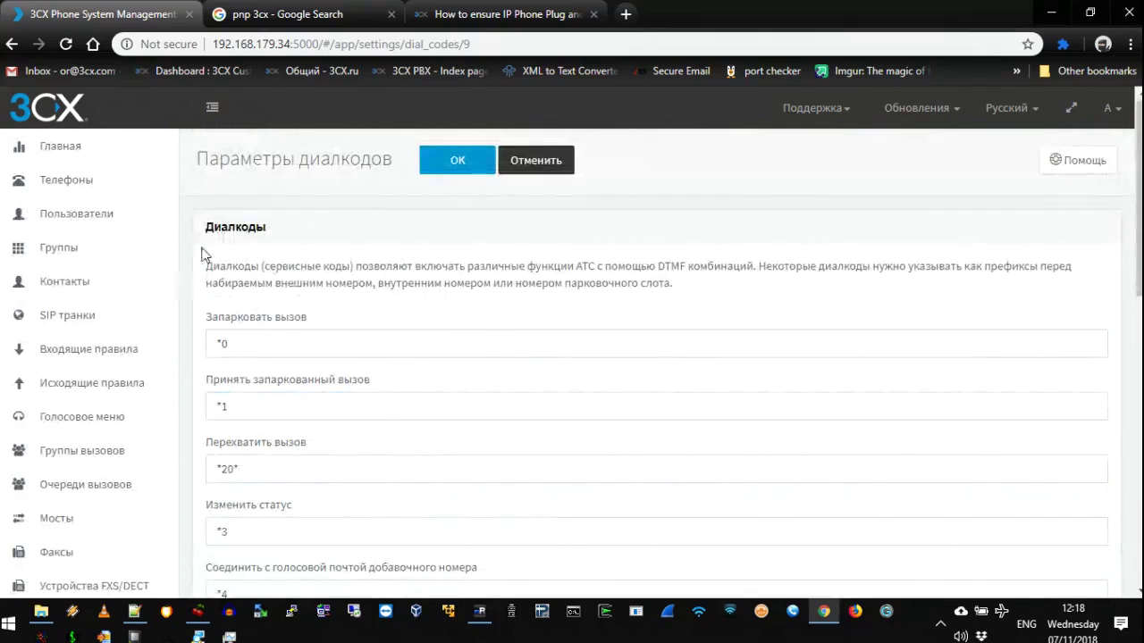
{"action": "left_click", "coordinate": [77, 182]}
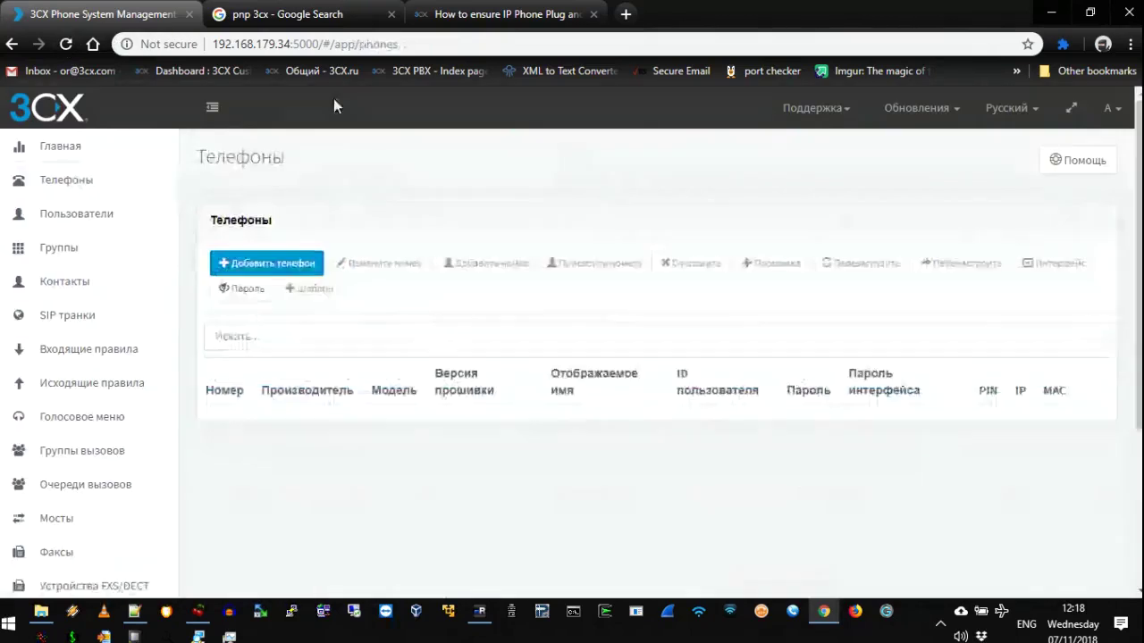
{"action": "left_click", "coordinate": [1122, 427]}
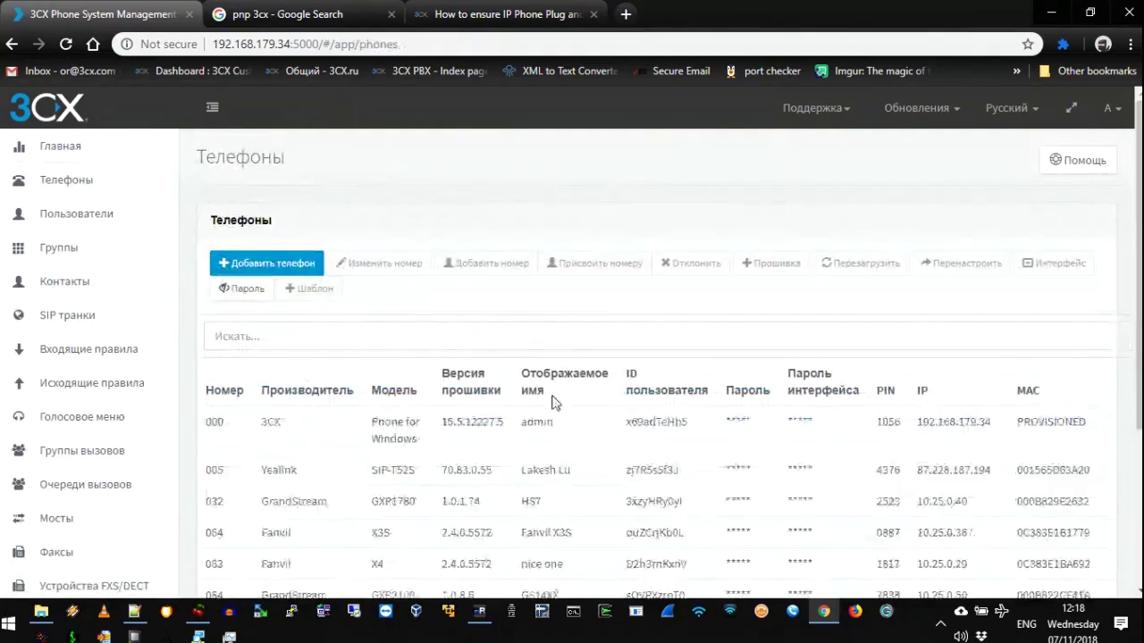
{"action": "scroll", "coordinate": [407, 440], "scroll_direction": "down", "scroll_amount": 1}
{"action": "left_click_drag", "start_coordinate": [260, 386], "coordinate": [992, 391]}
{"action": "left_click", "coordinate": [925, 377]}
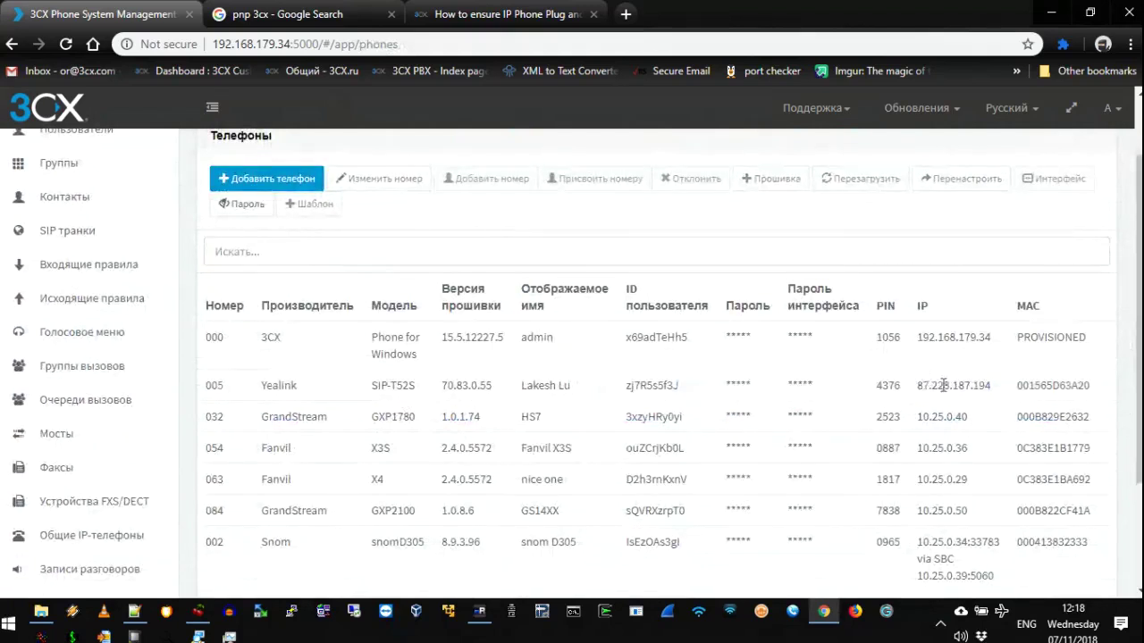
{"action": "left_click_drag", "start_coordinate": [917, 385], "coordinate": [986, 386]}
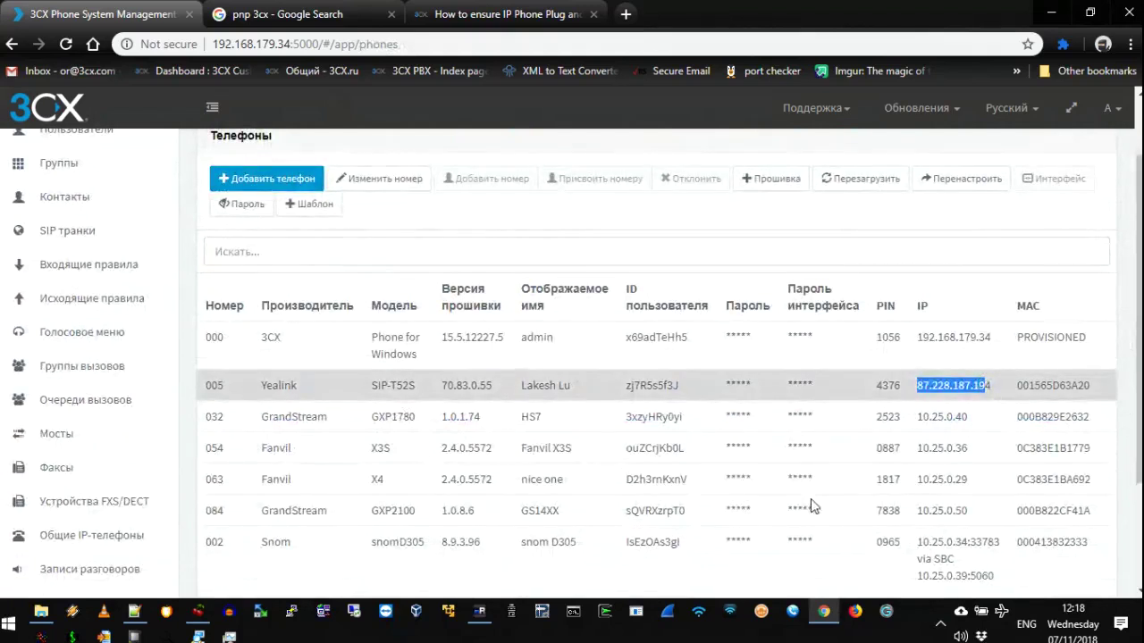
{"action": "scroll", "coordinate": [990, 427], "scroll_direction": "down", "scroll_amount": 1}
{"action": "left_click_drag", "start_coordinate": [917, 458], "coordinate": [995, 497]}
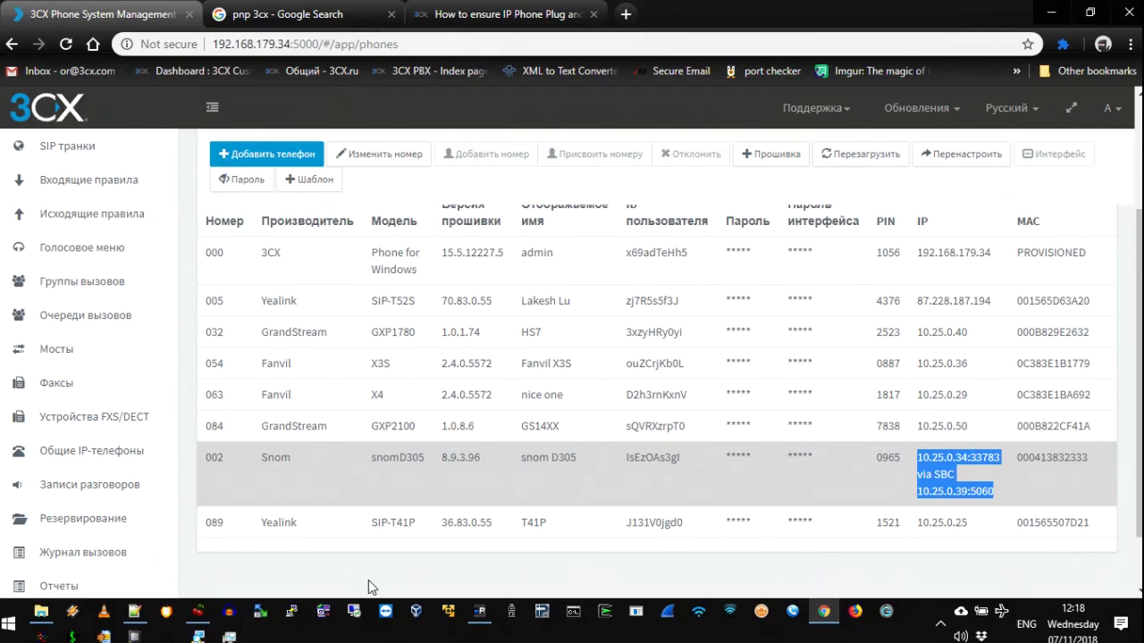
- Open the list of active calls from the system dashboard to check the current call
{"action": "scroll", "coordinate": [98, 214], "scroll_direction": "up", "scroll_amount": 2}
{"action": "left_click", "coordinate": [61, 145]}
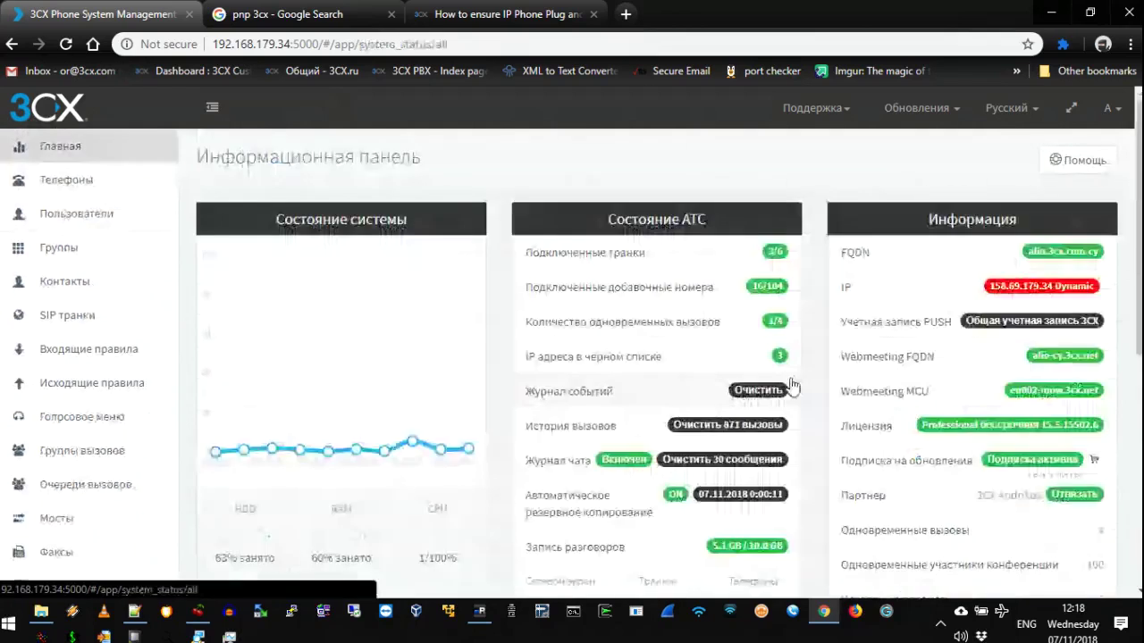
{"action": "left_click", "coordinate": [638, 333]}
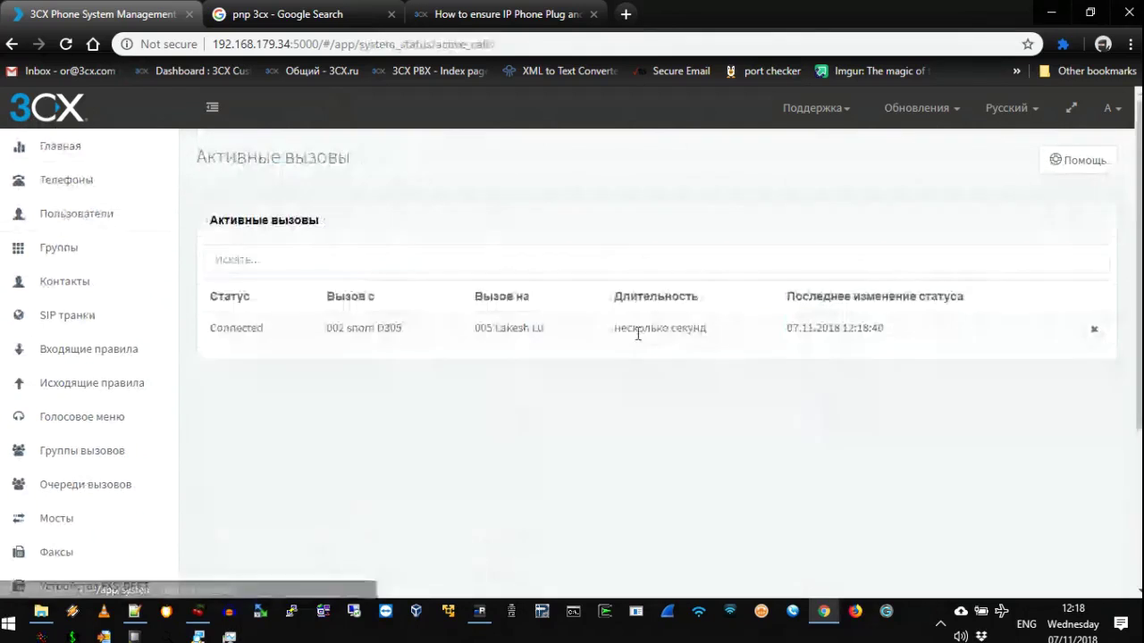